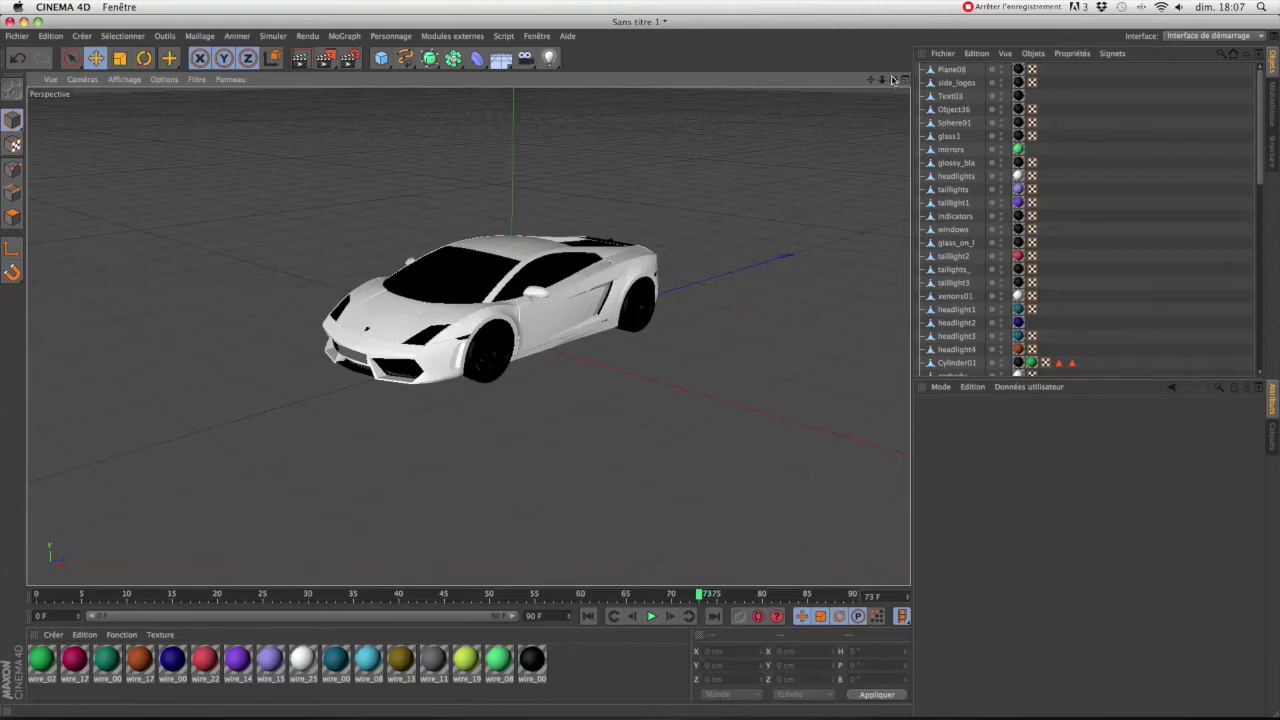
mouse_move(895, 80)
mouse_down()
mouse_move(835, 86)
mouse_move(890, 80)
mouse_up()
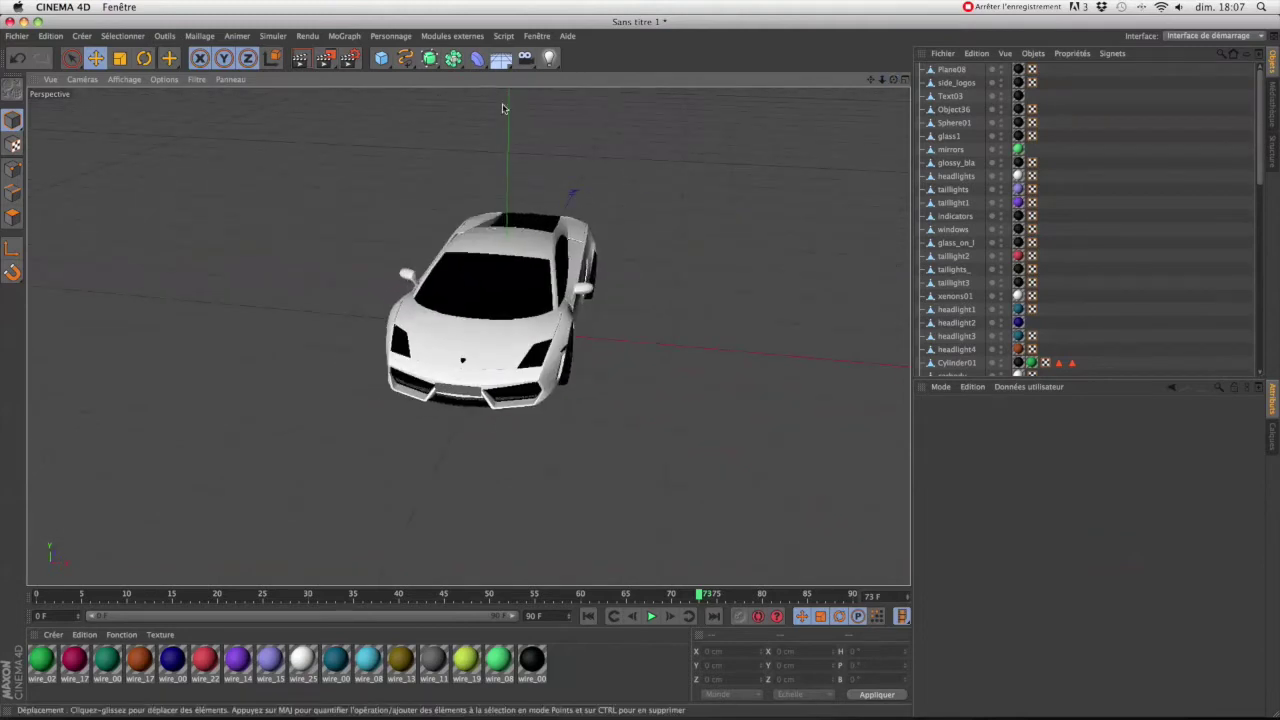
click(381, 58)
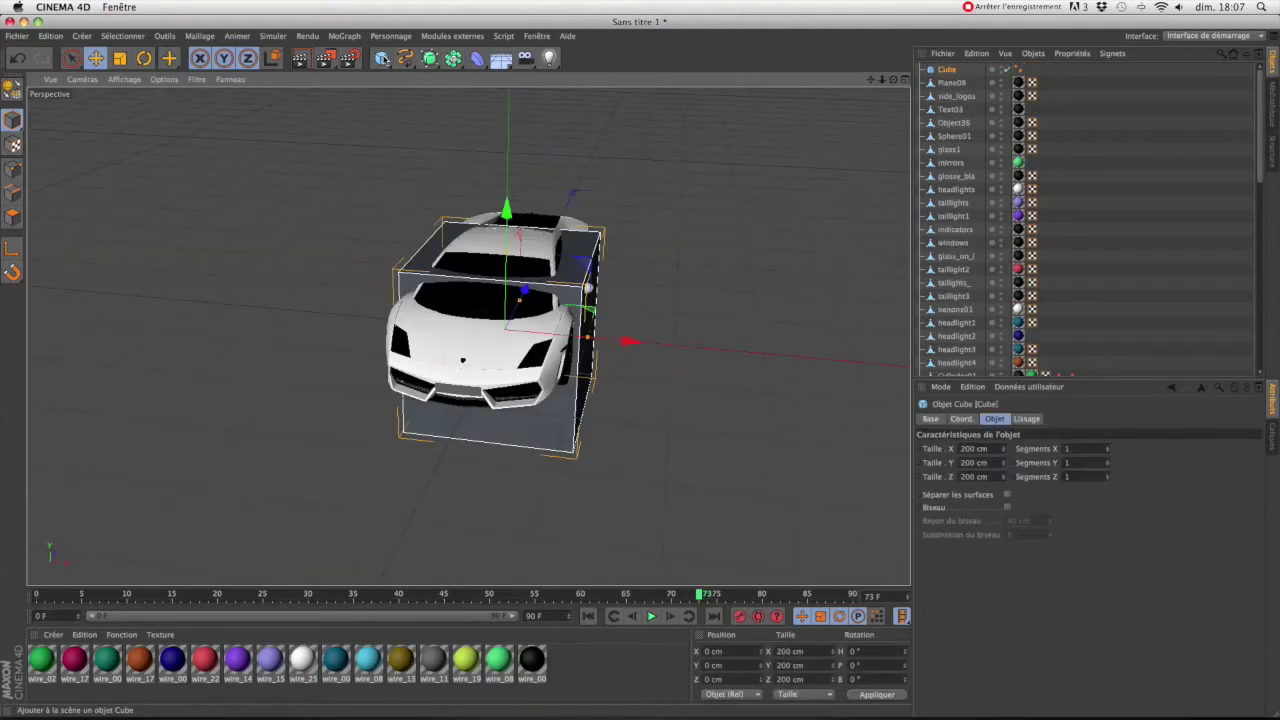
drag(583, 343, 272, 268)
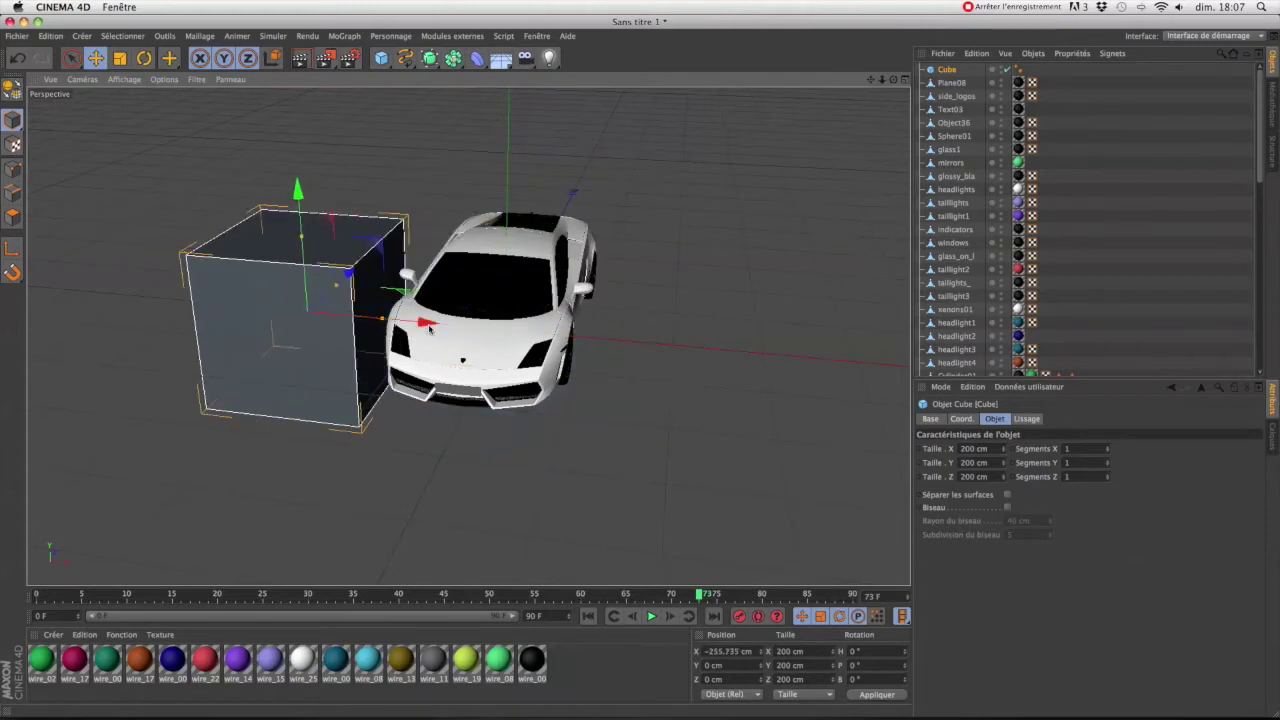
click(381, 58)
drag(626, 341, 788, 355)
drag(1045, 67, 953, 84)
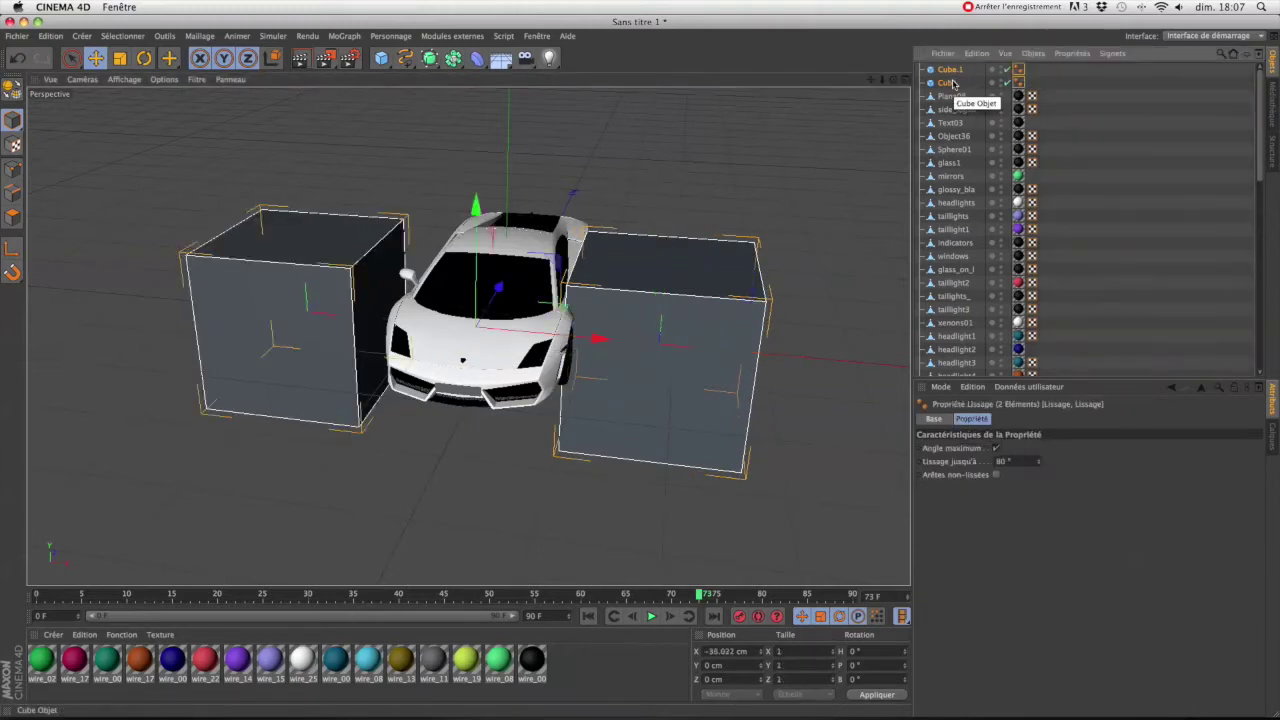
key(Delete)
drag(1062, 68, 902, 244)
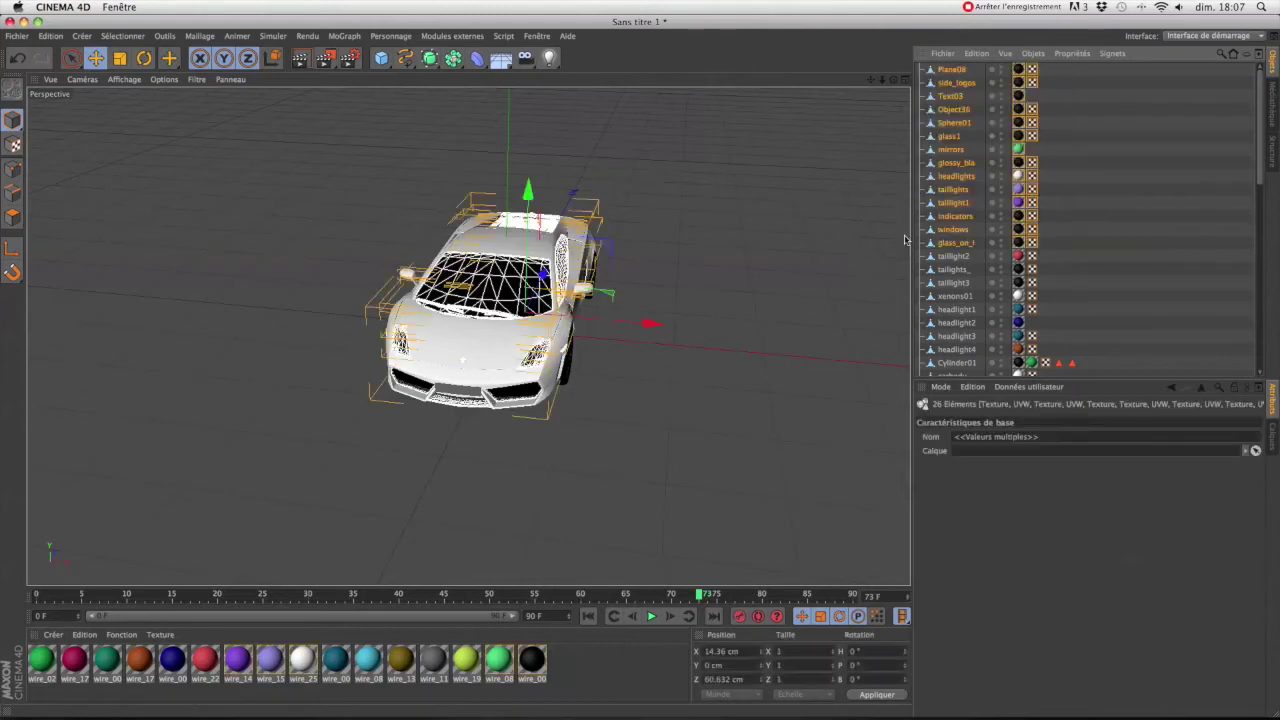
click(1203, 234)
click(949, 136)
click(960, 230)
click(968, 297)
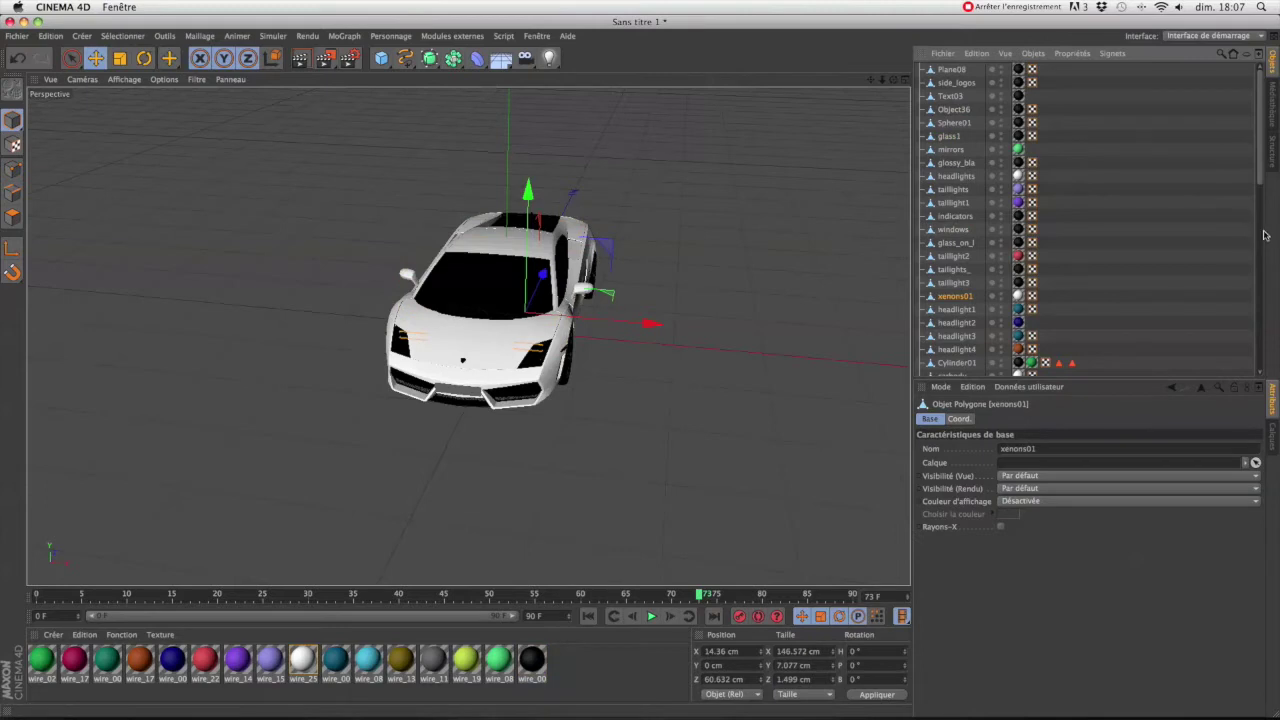
Step: Add a null object and place all of the car's parts inside it as children
drag(386, 66, 425, 77)
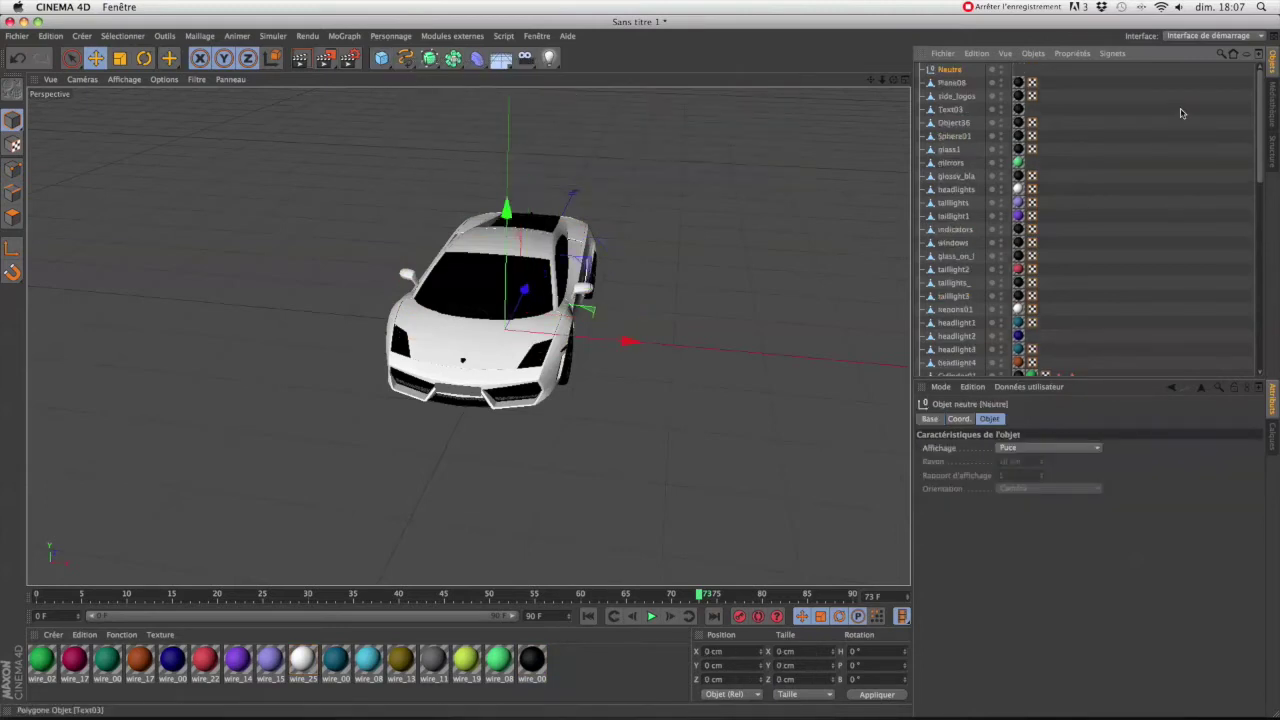
drag(1065, 86, 824, 577)
scroll(1074, 298, up, 15)
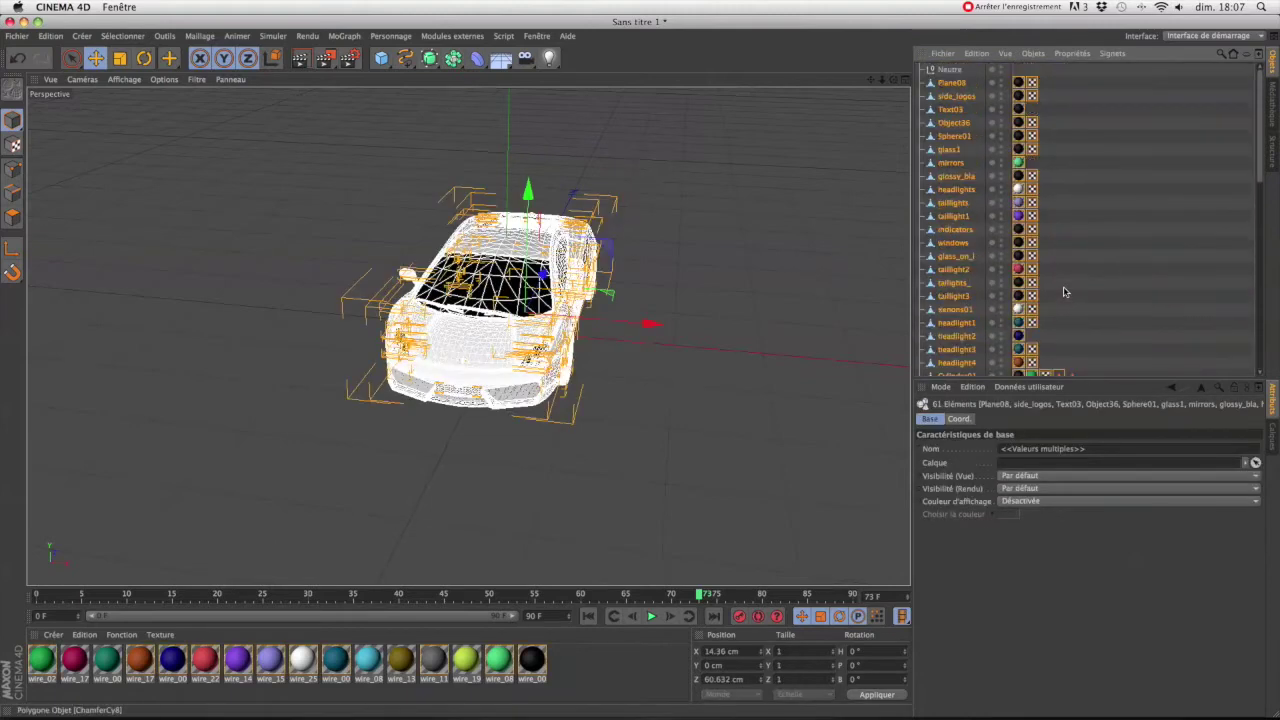
drag(946, 84, 946, 73)
Step: Rename the null holding the car parts as "voiture" and collapse its hierarchy
click(943, 72)
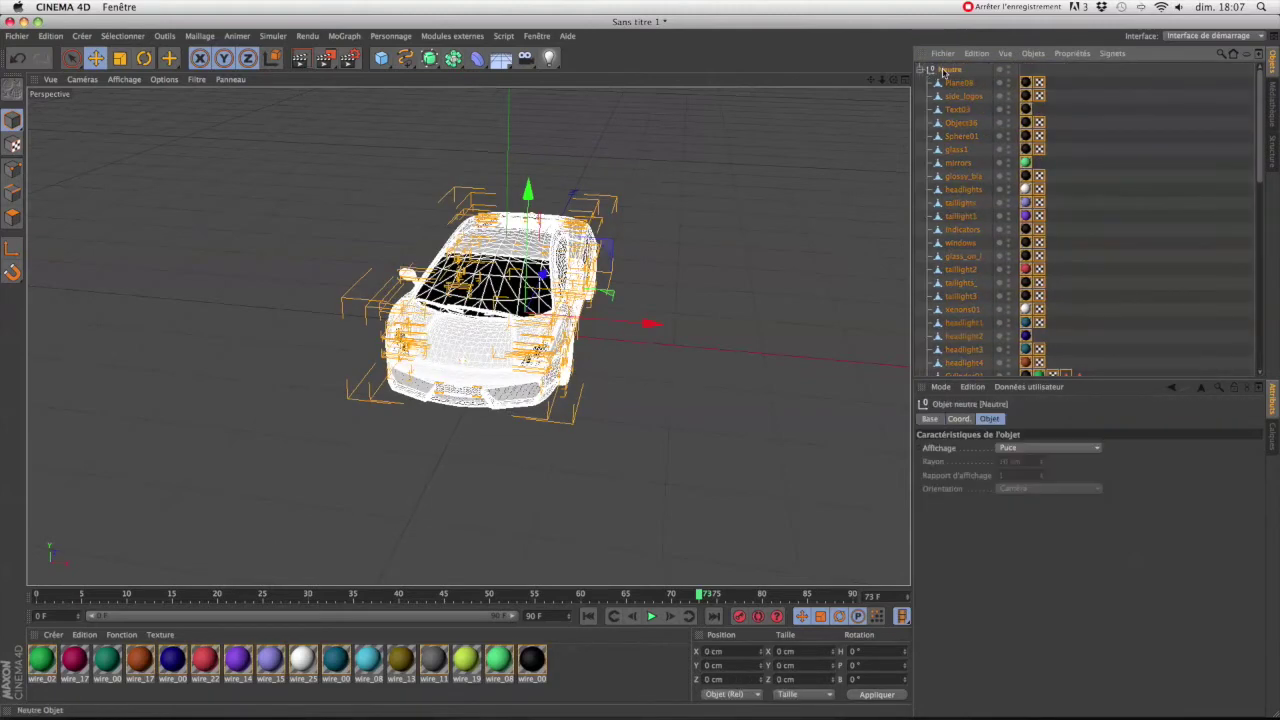
double_click(943, 72)
text(voiture)
click(1066, 68)
click(920, 68)
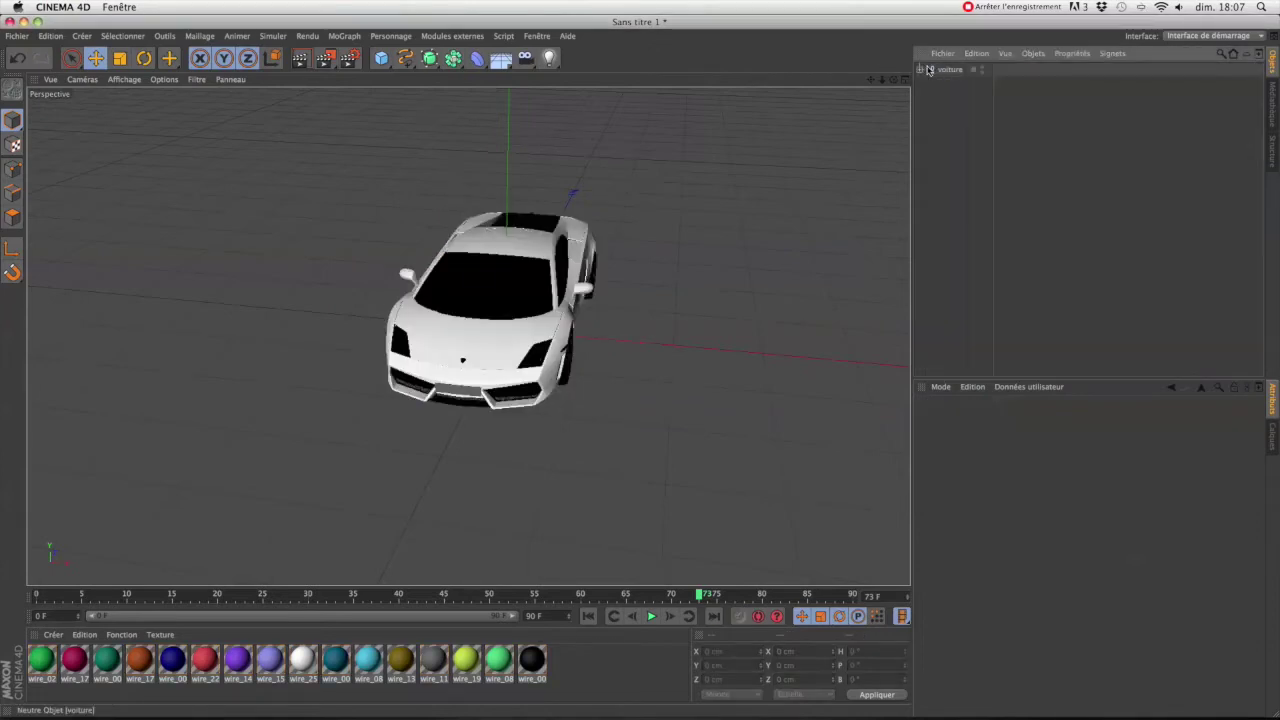
click(921, 68)
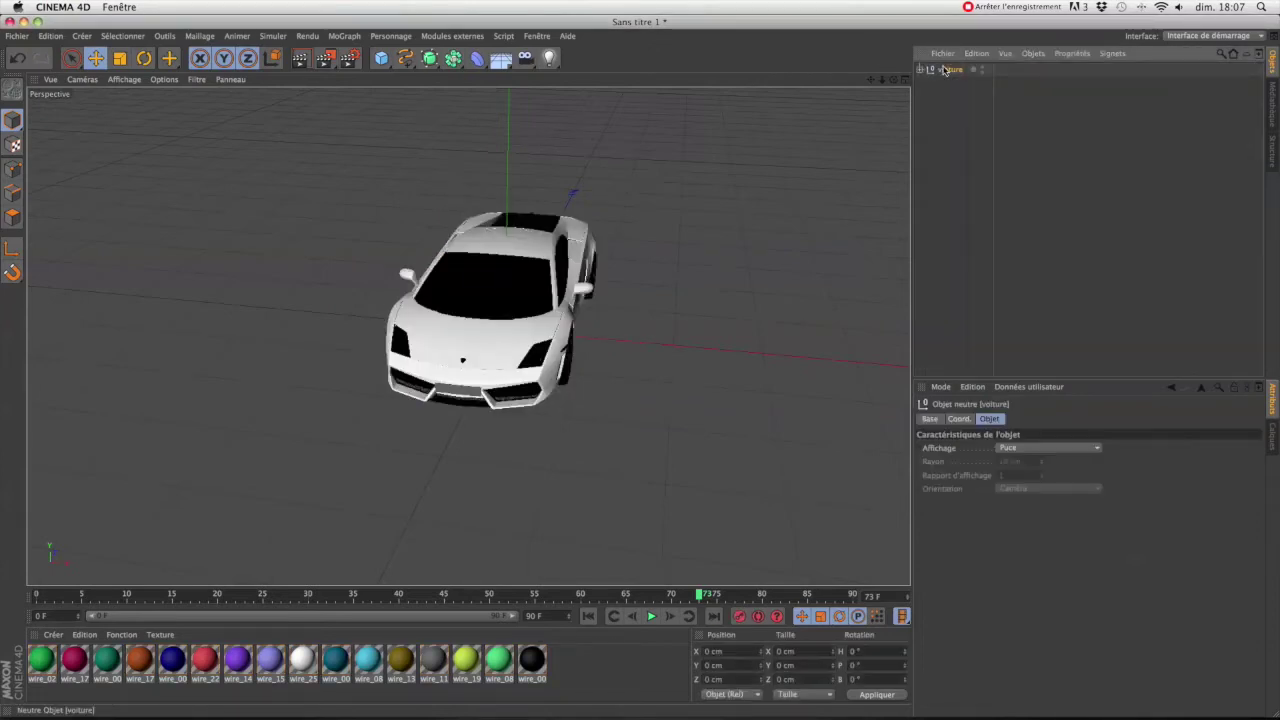
click(945, 124)
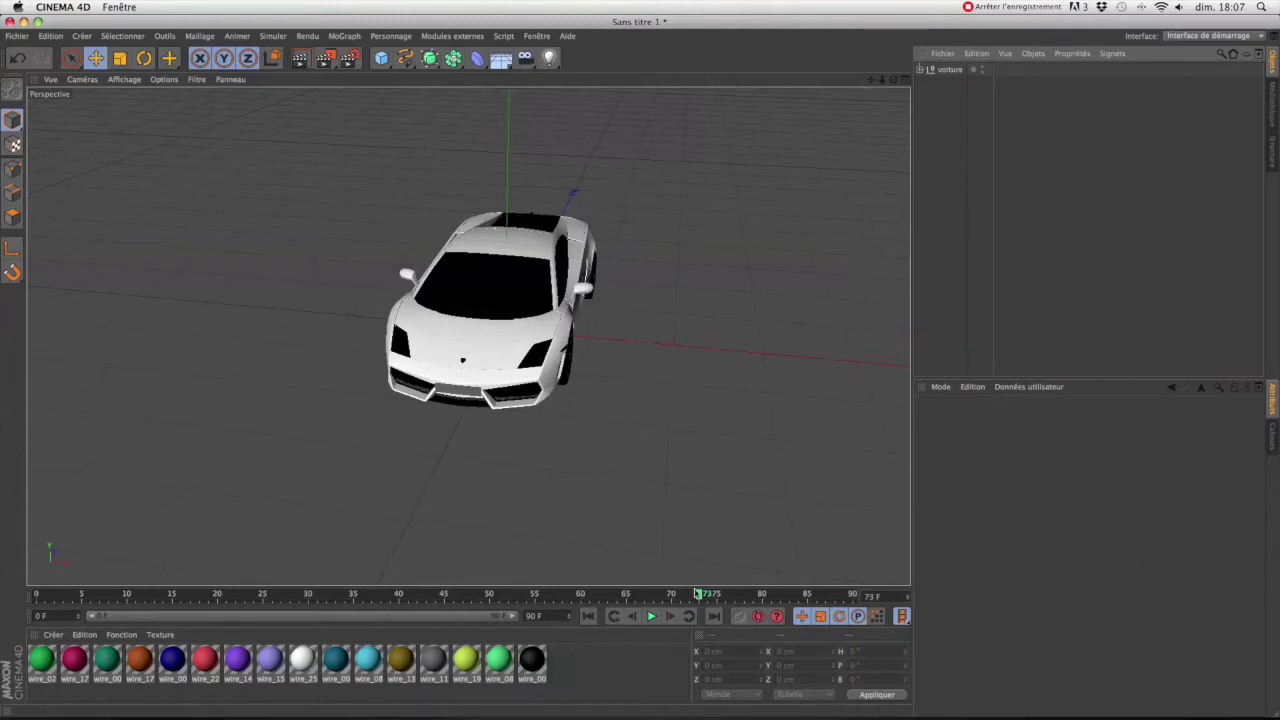
Step: At frame 0, place the voiture null at about X 196 cm, Z 748 cm with a heading of about 38° and keyframe it
drag(683, 594, 36, 594)
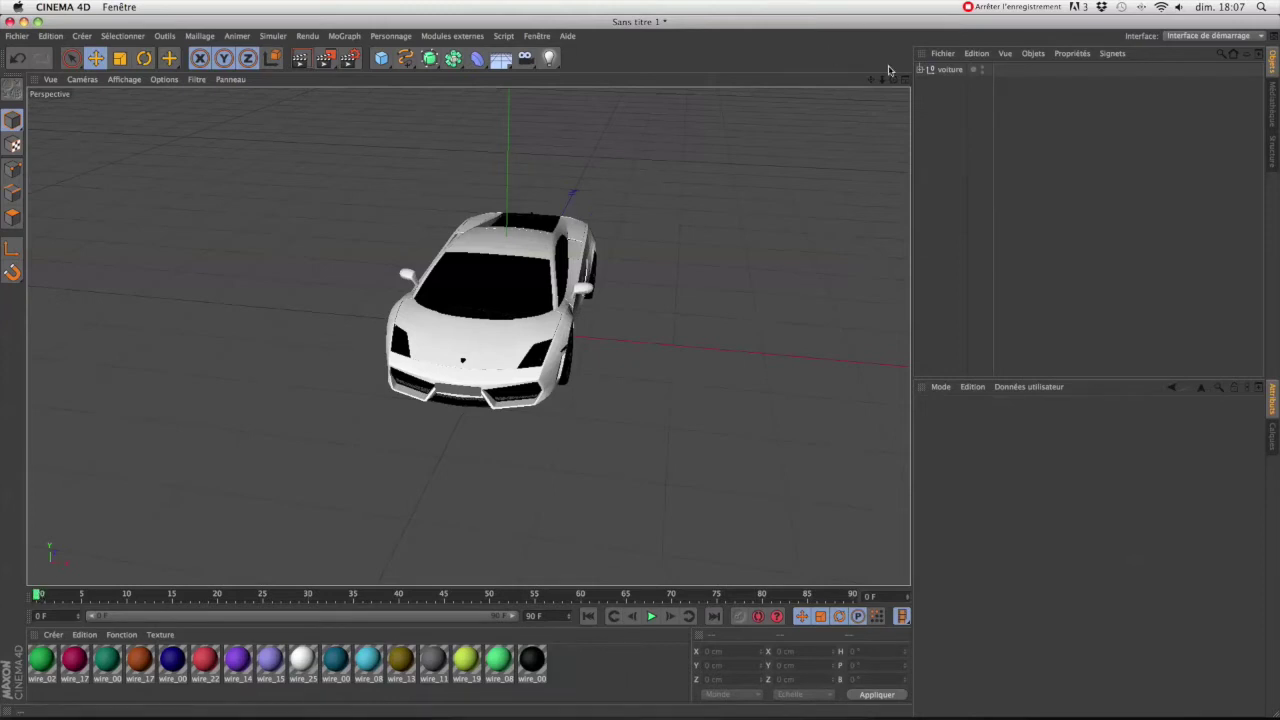
click(941, 70)
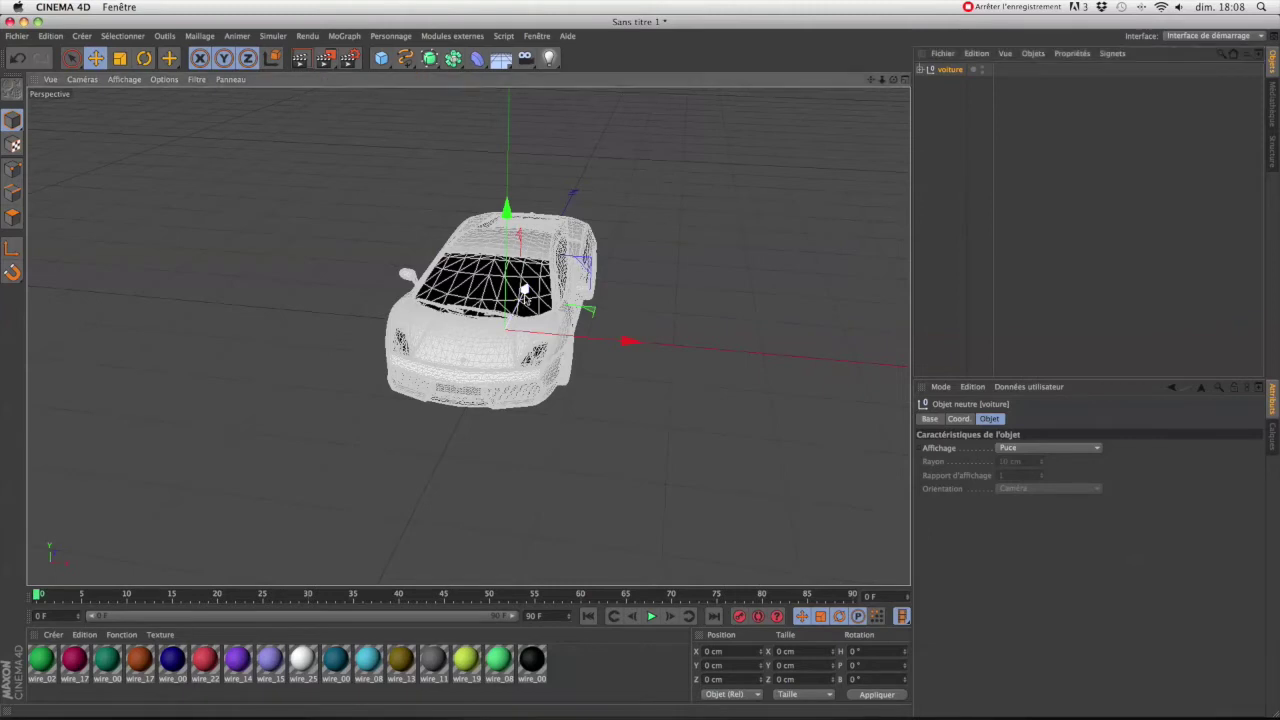
drag(524, 290, 810, 197)
click(144, 58)
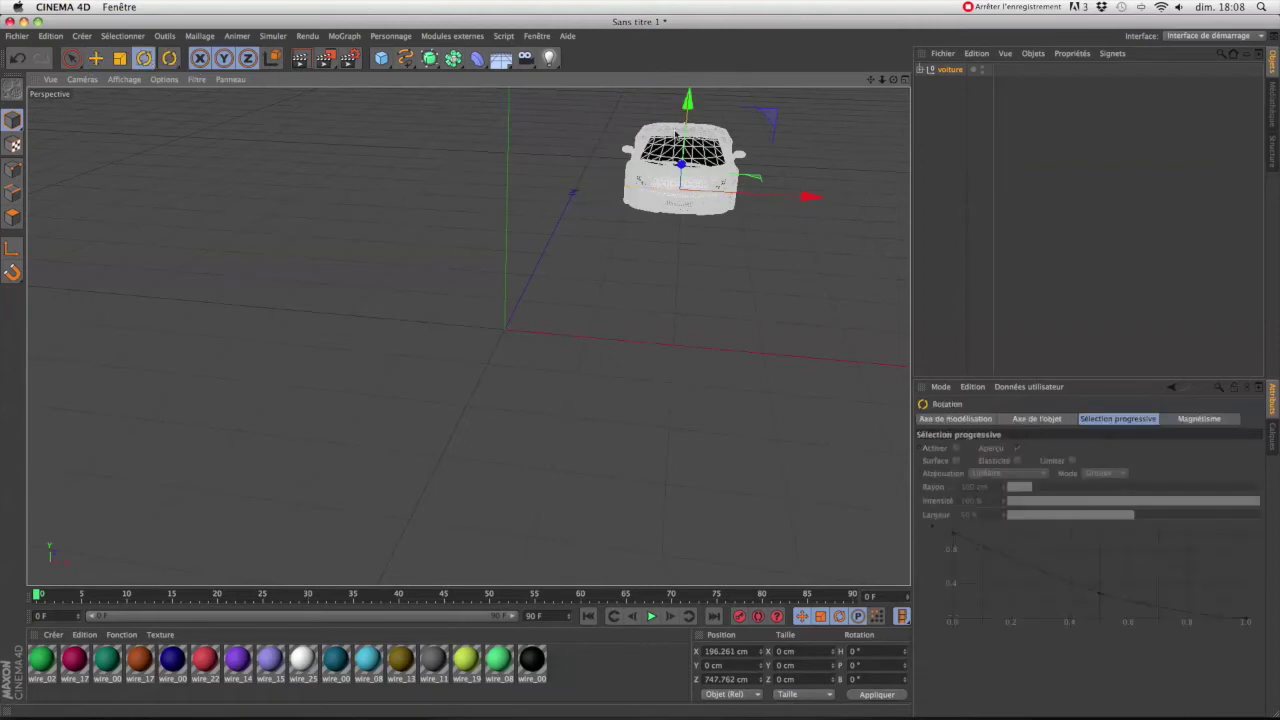
mouse_move(731, 211)
mouse_down()
mouse_move(798, 200)
mouse_move(788, 190)
mouse_move(731, 203)
mouse_up()
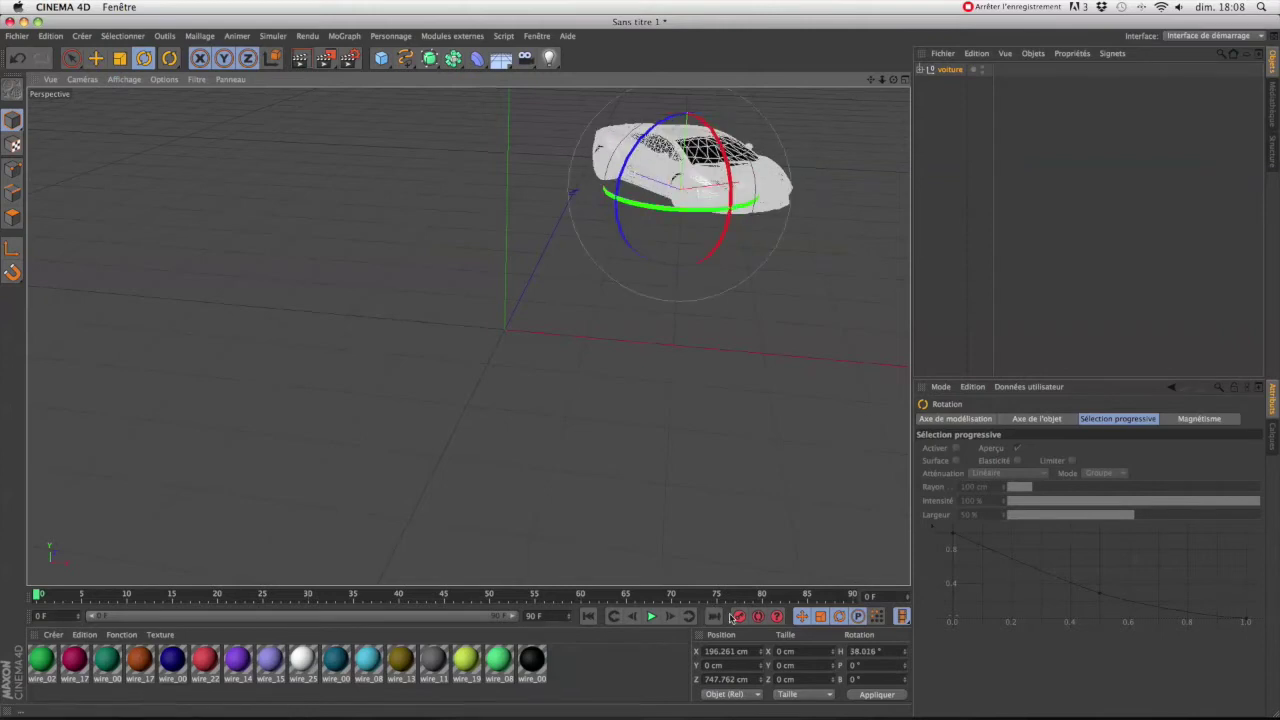
click(71, 57)
drag(767, 181, 205, 318)
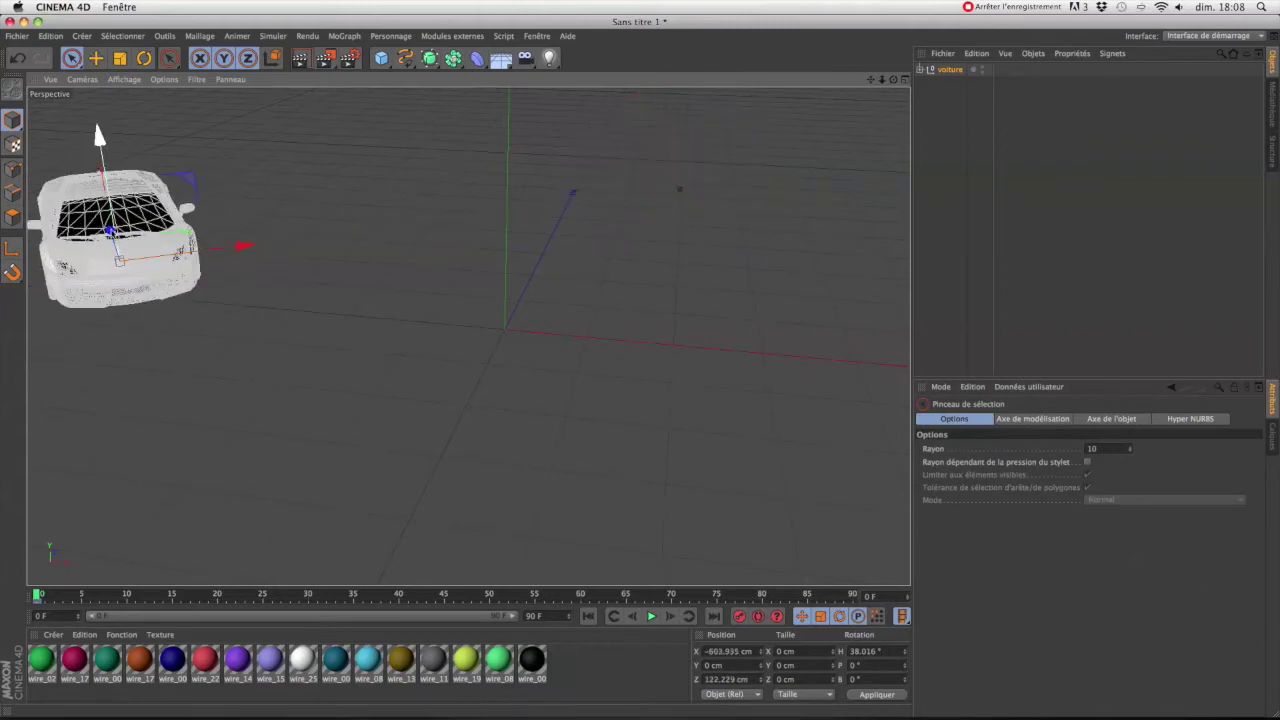
drag(147, 360, 155, 387)
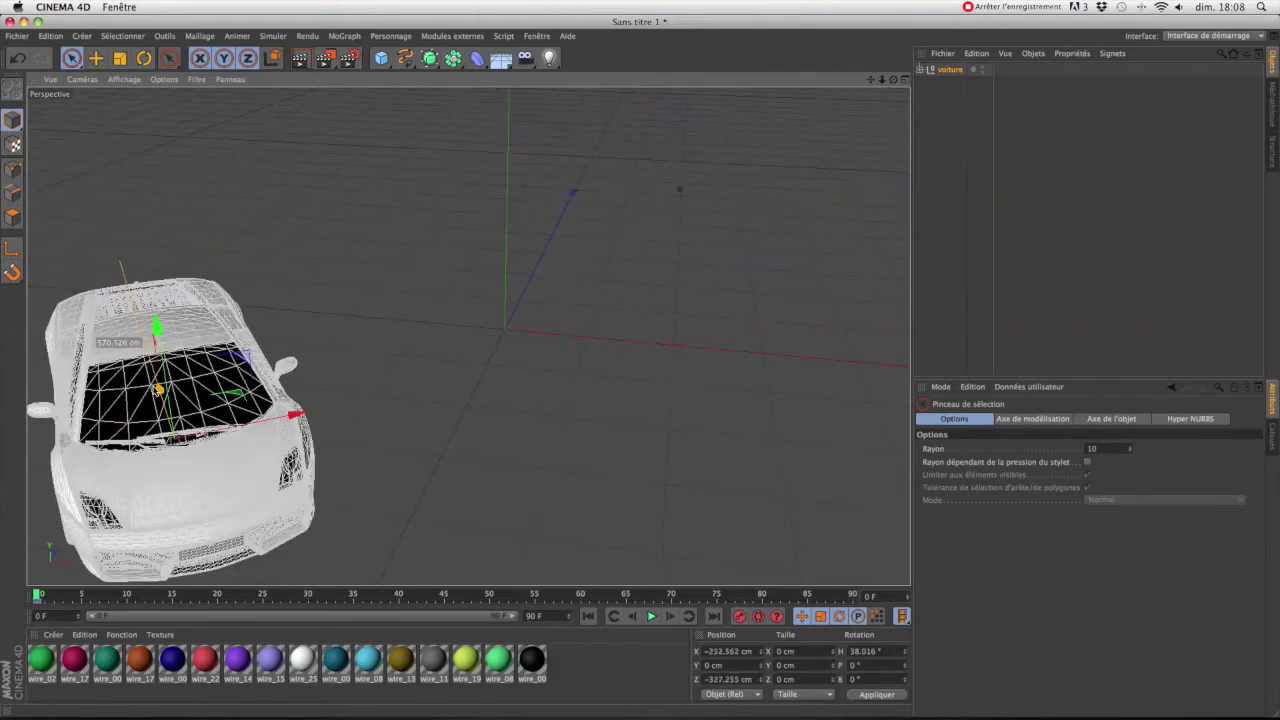
click(146, 58)
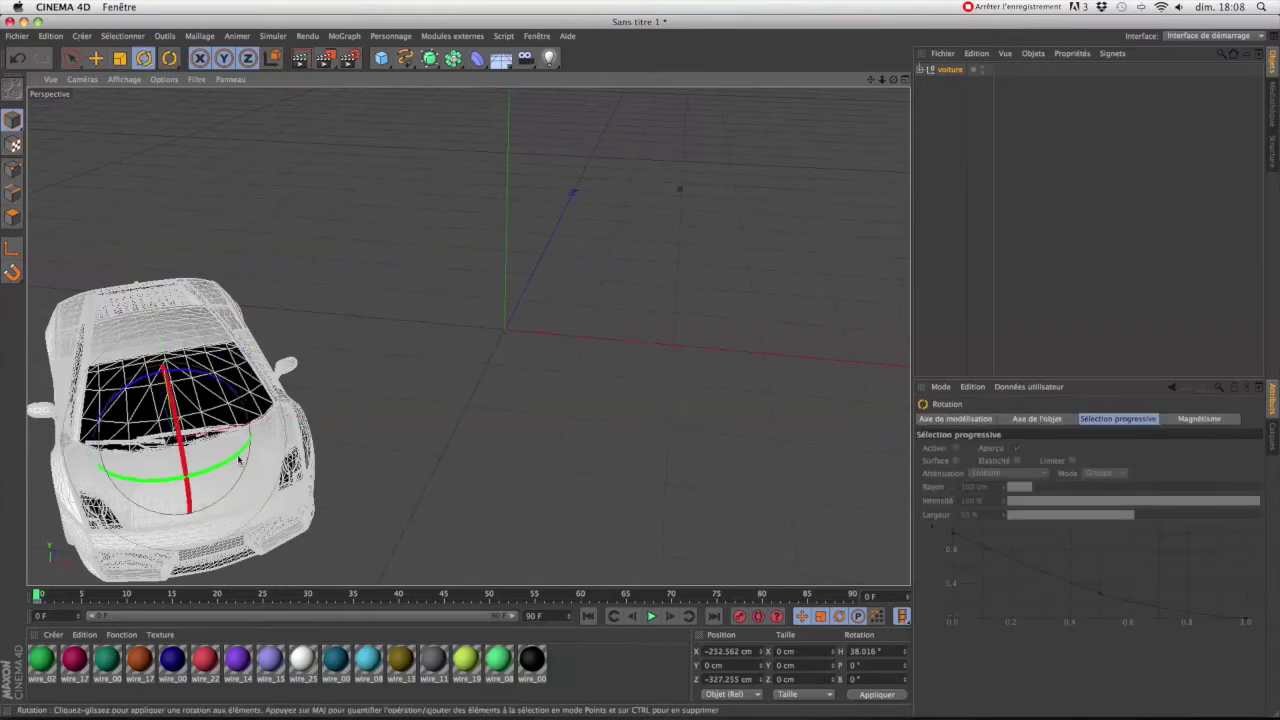
drag(168, 465, 210, 465)
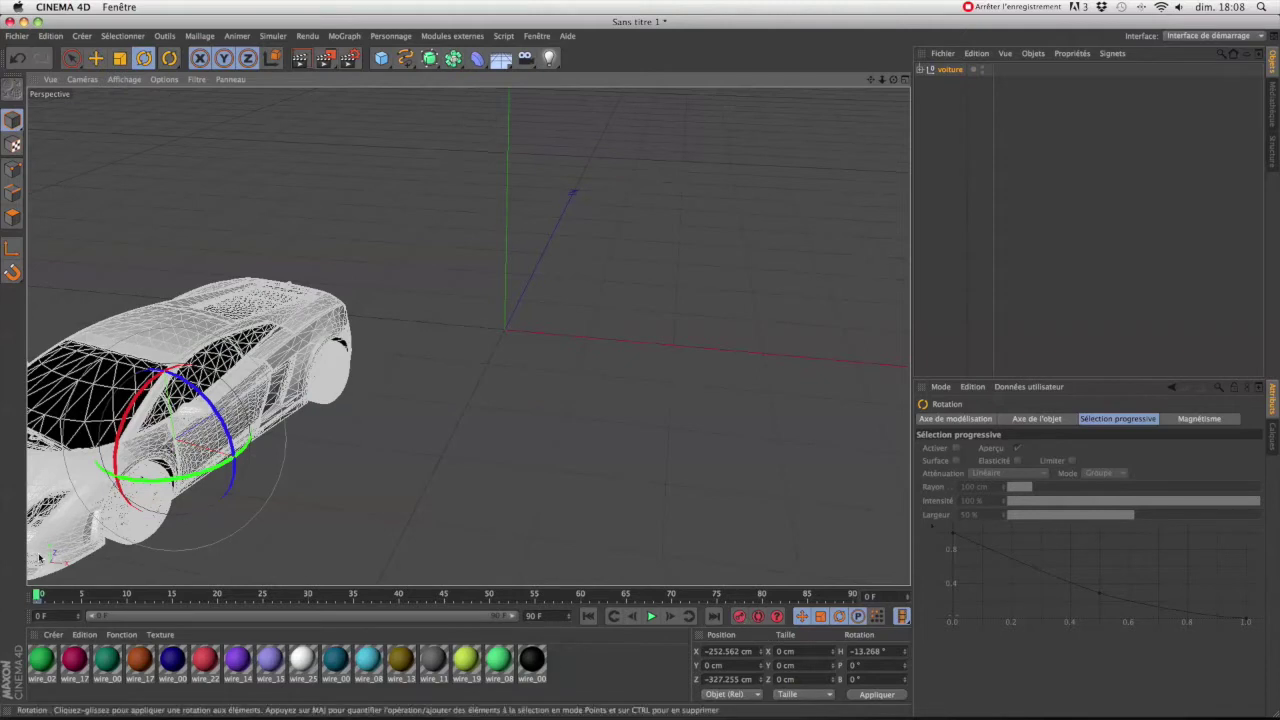
key(super+z)
key(super+z)
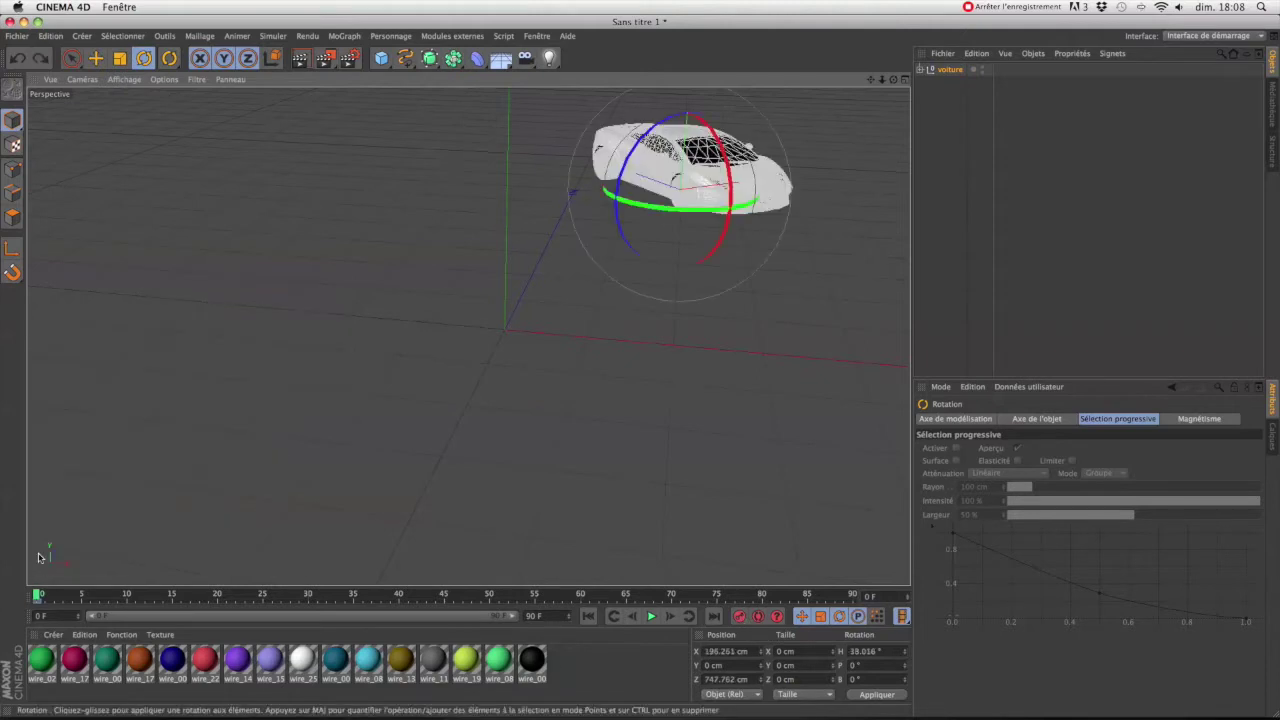
Step: At frame 90, set the car's heading to about -22°, move it to about X -239 cm, Z -328 cm, and keyframe it
drag(38, 595, 1054, 598)
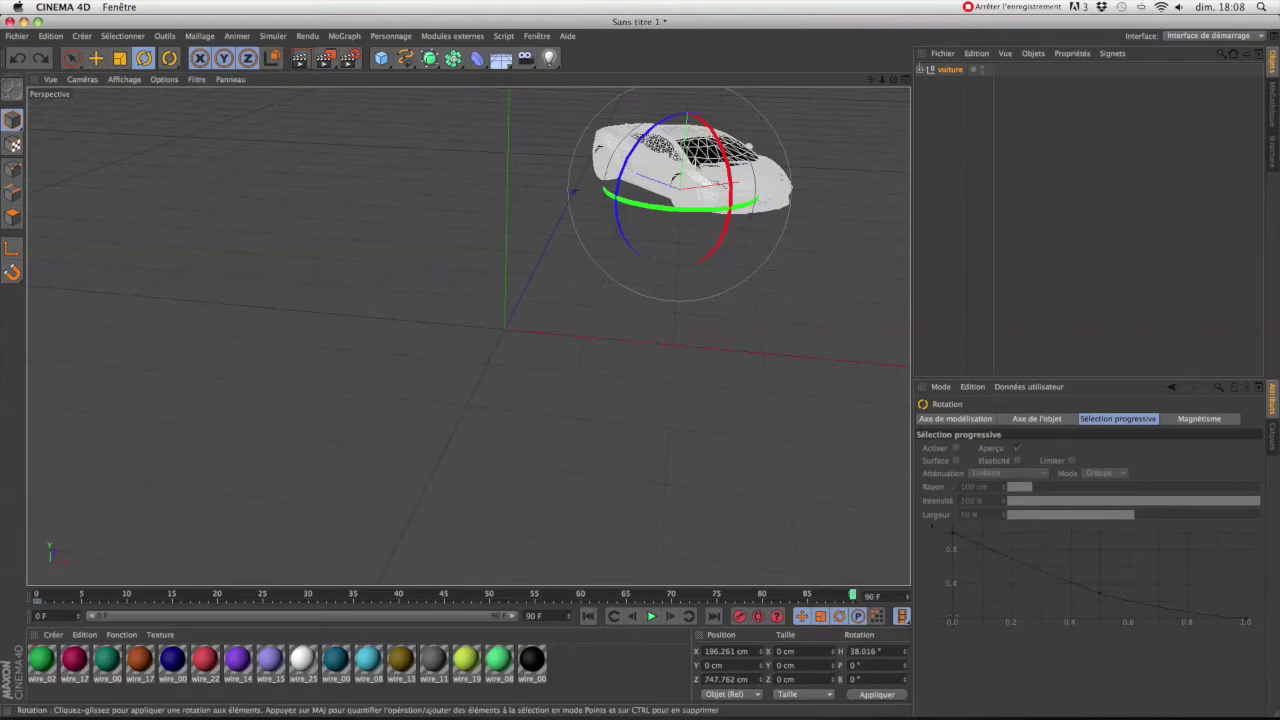
drag(627, 212, 583, 208)
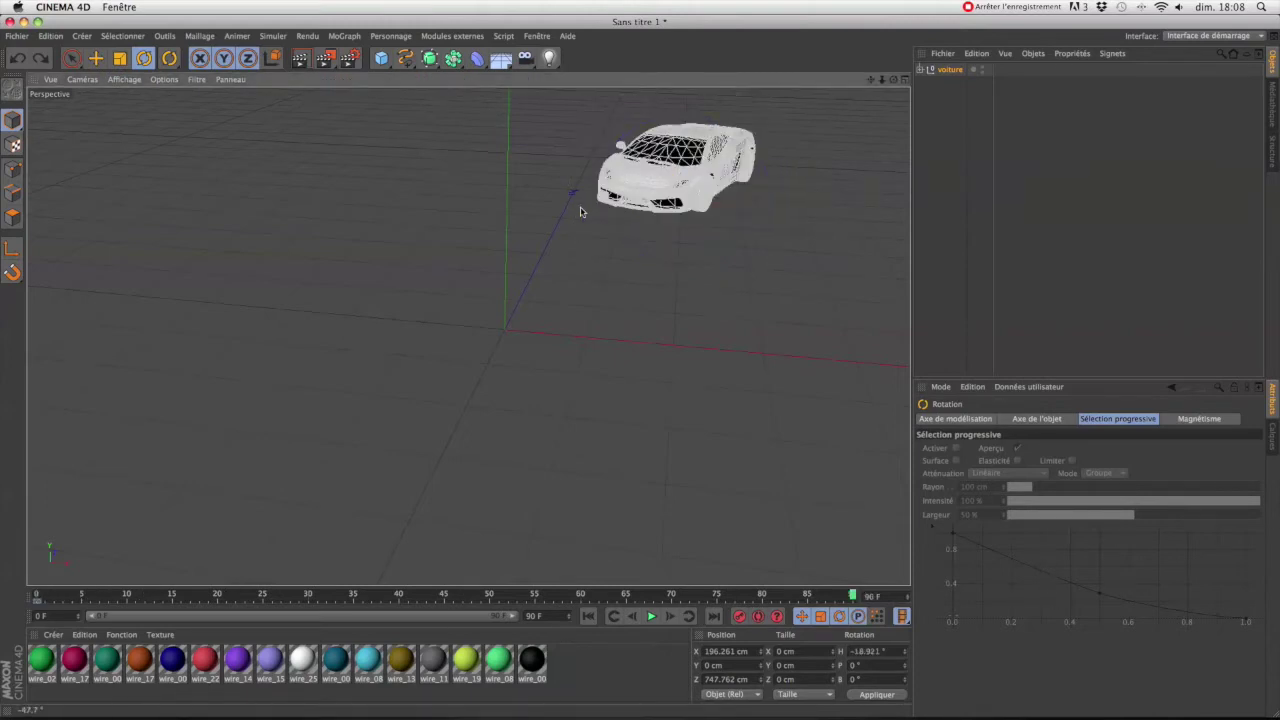
click(96, 59)
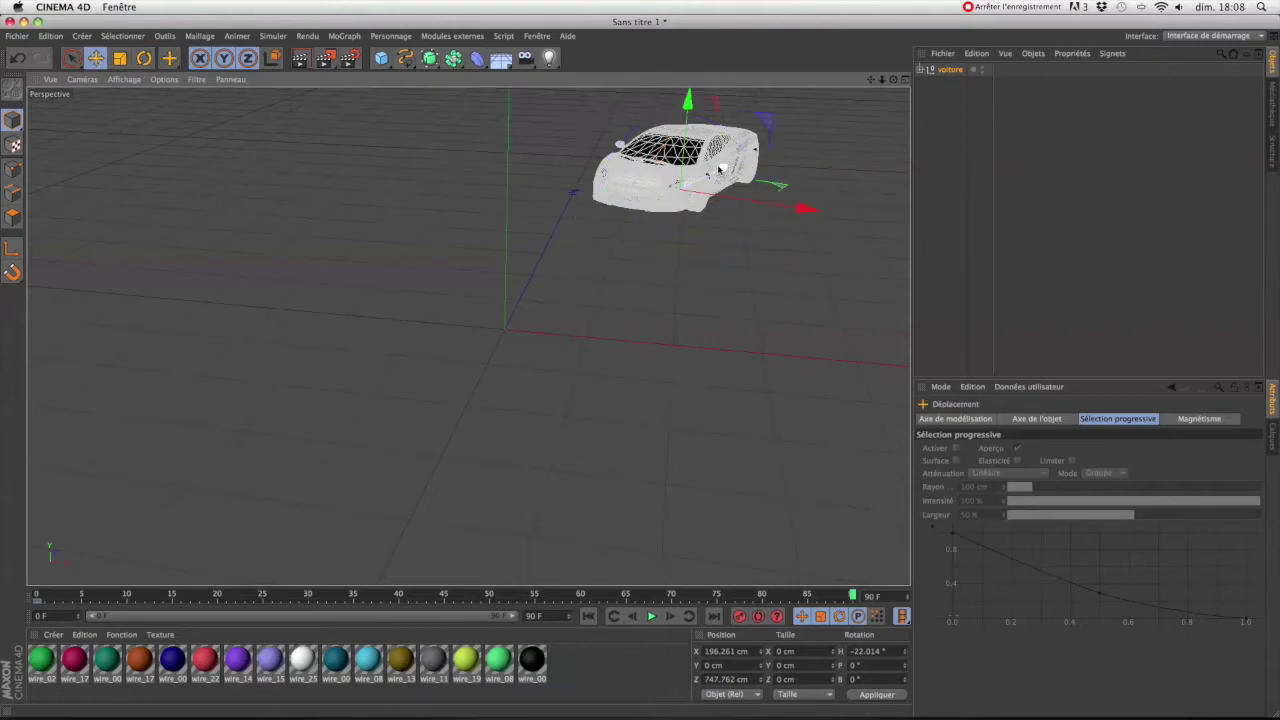
drag(674, 186, 276, 394)
click(742, 617)
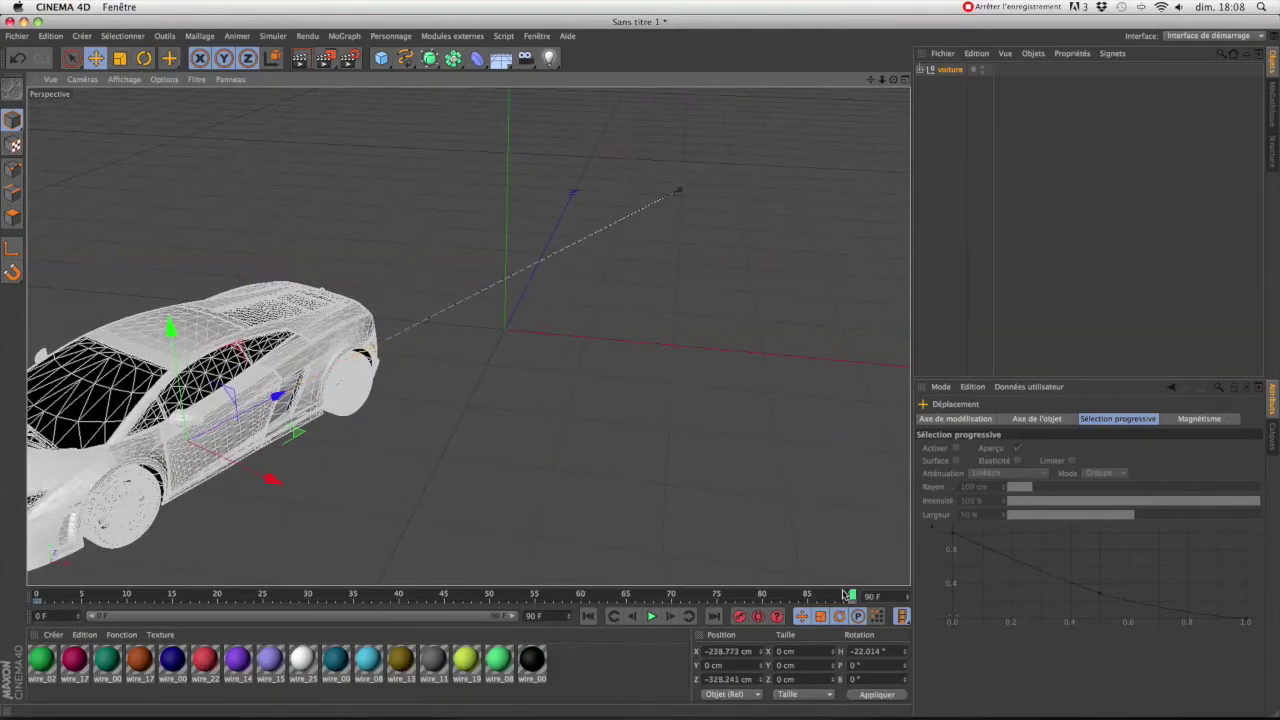
Step: At frame 45, move the car to about X -321 cm, Z 320 cm to curve its path, and record a keyframe
drag(577, 554, 448, 545)
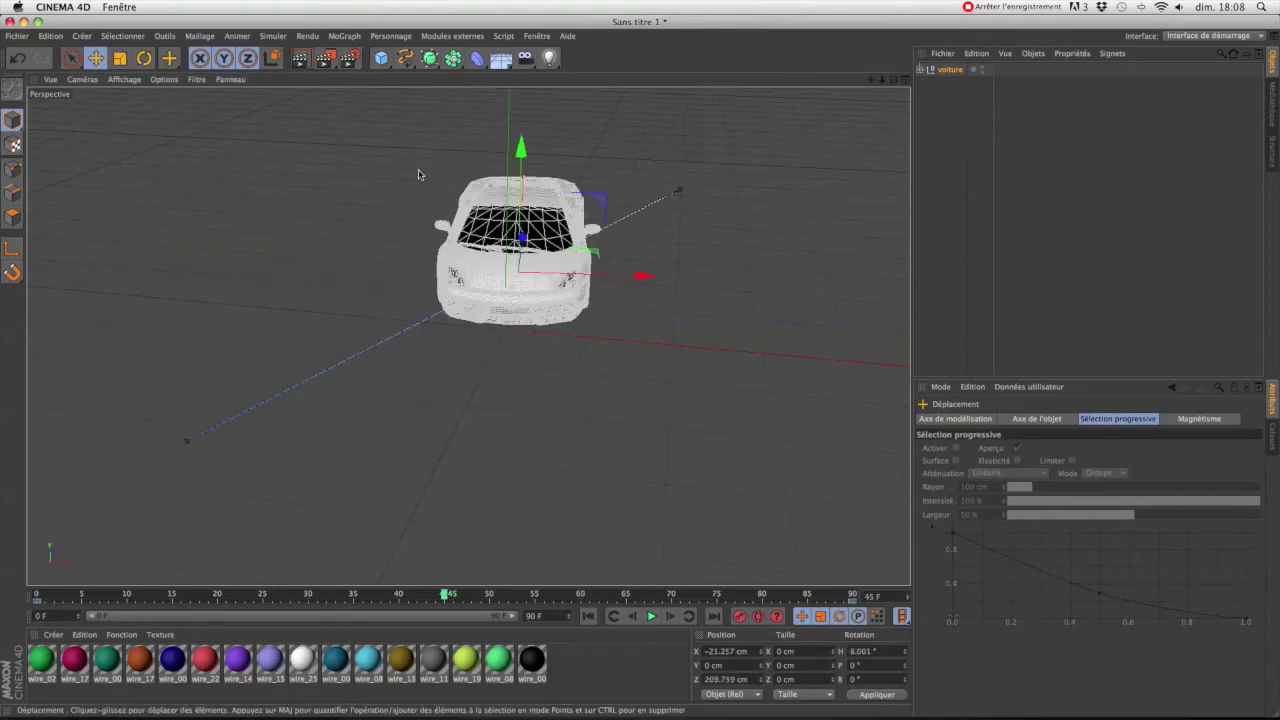
drag(640, 273, 448, 270)
drag(349, 234, 368, 204)
click(740, 616)
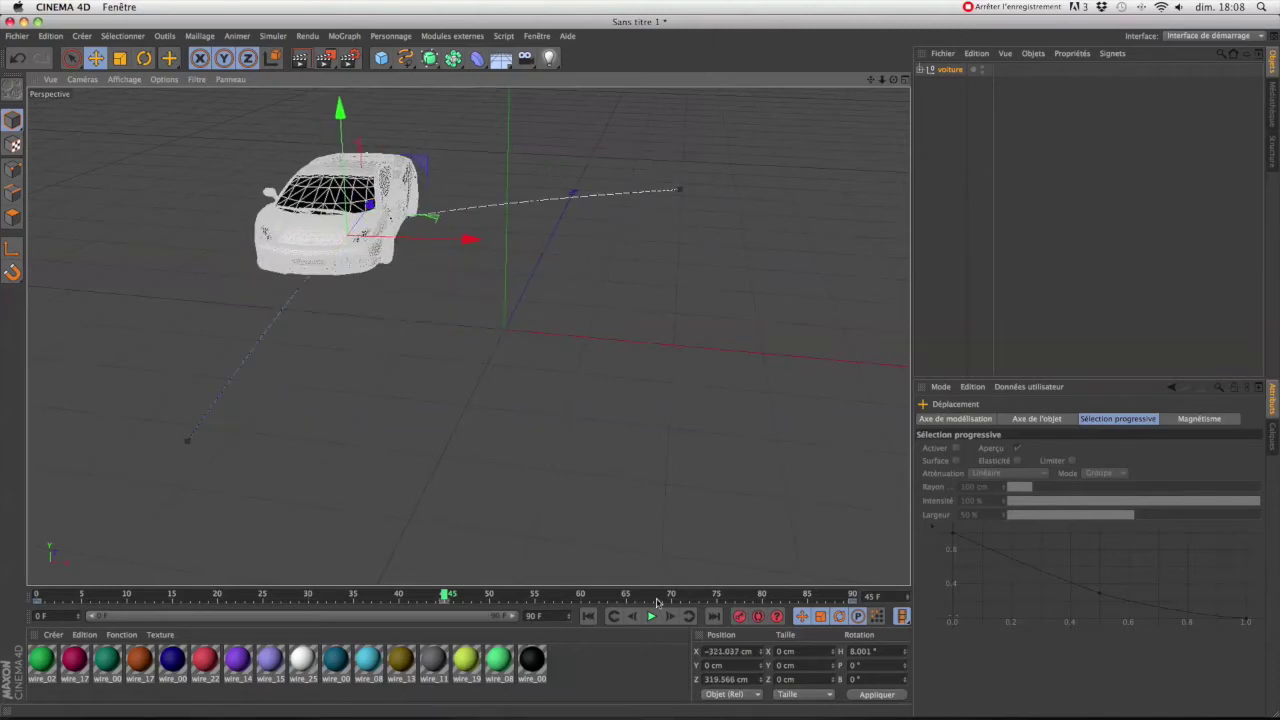
Step: Play the car animation from the start, check it at frame 79, and return to frame 0
click(588, 616)
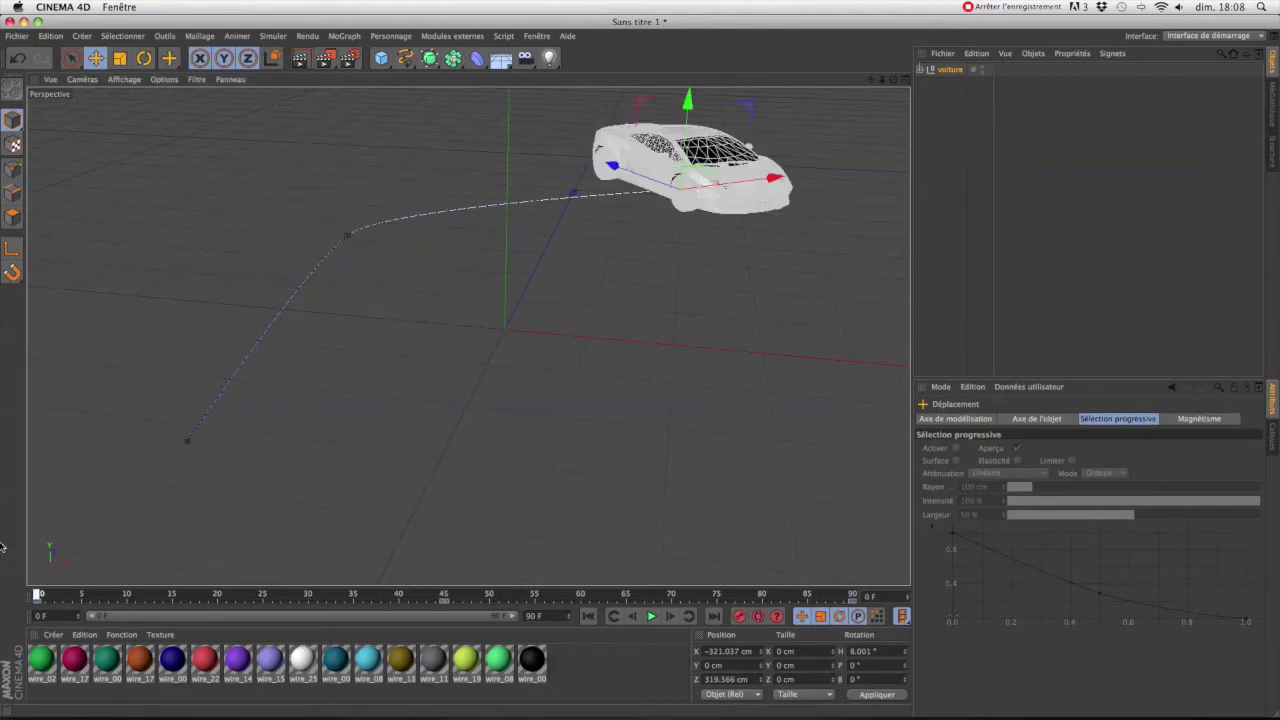
click(650, 617)
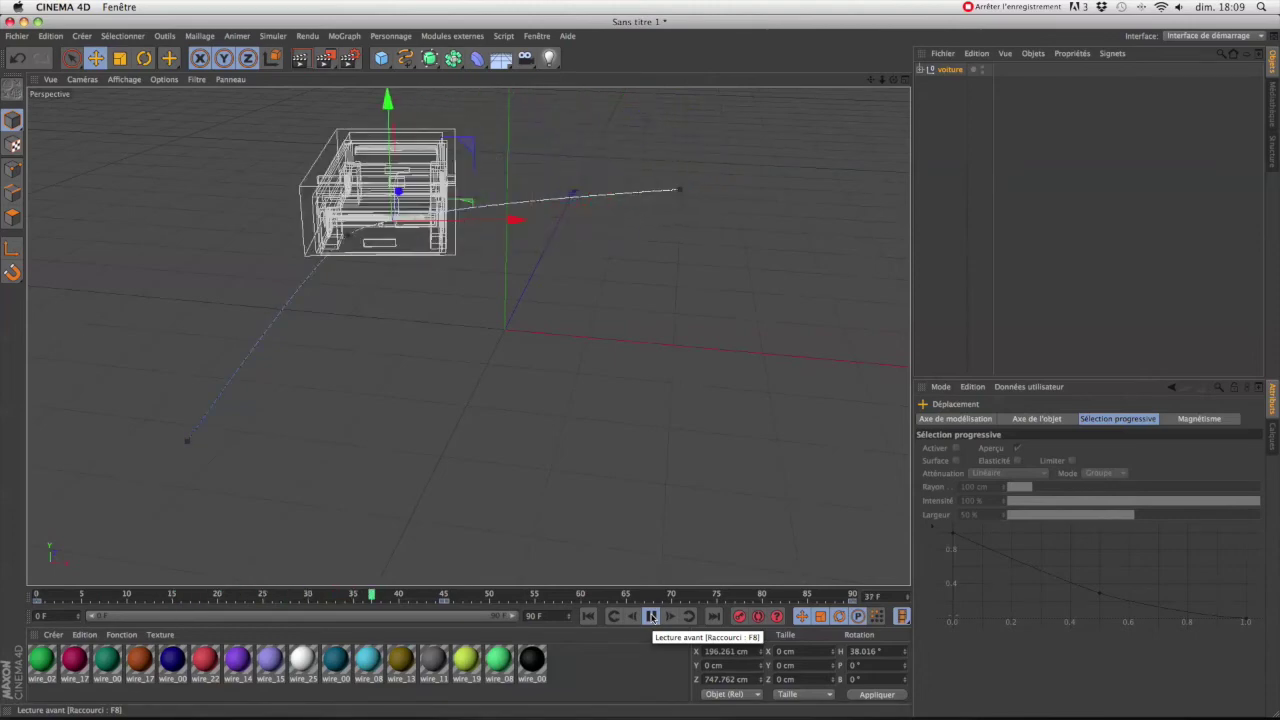
click(752, 597)
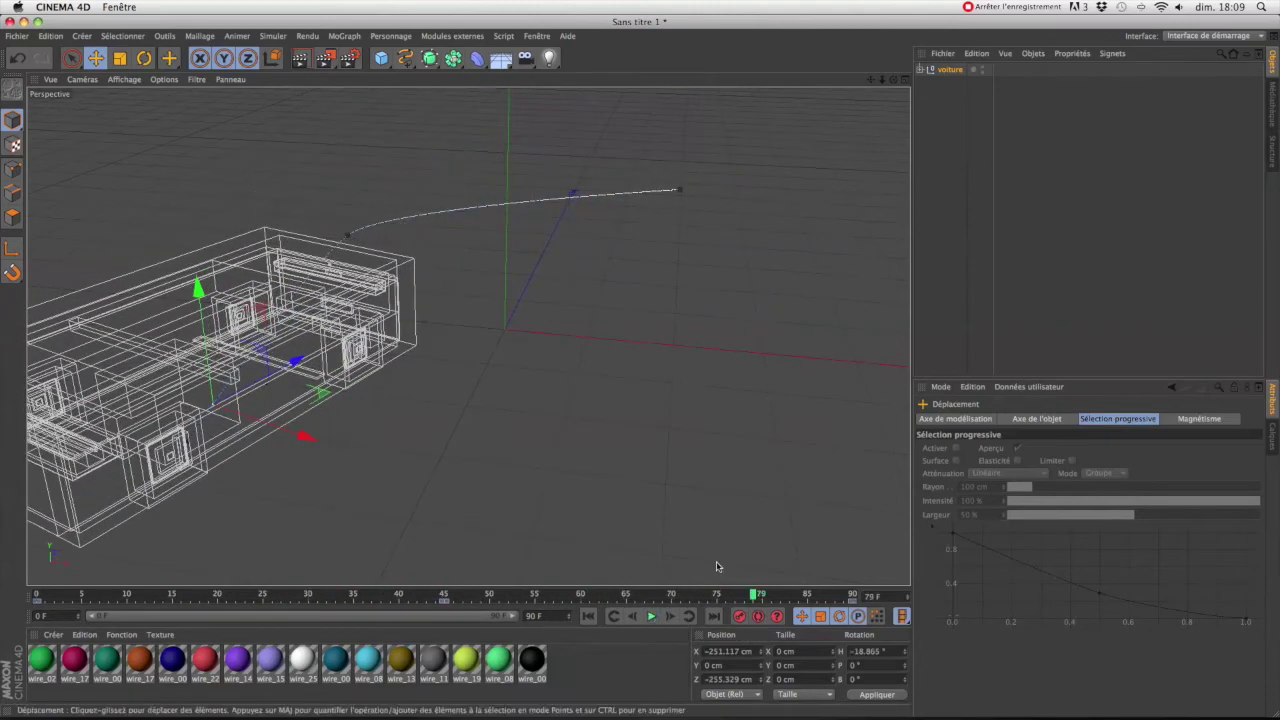
drag(67, 598, 2, 598)
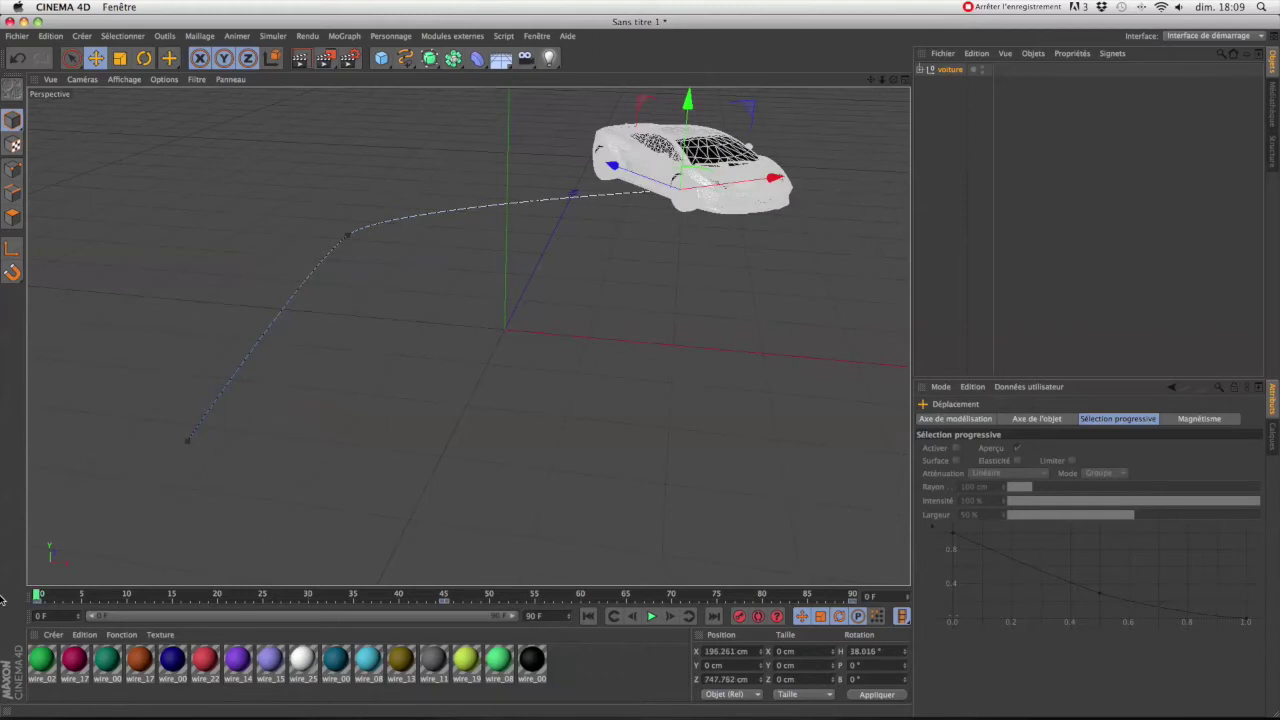
Step: Add a second null object to the scene and select it to show its object properties
drag(381, 58, 406, 76)
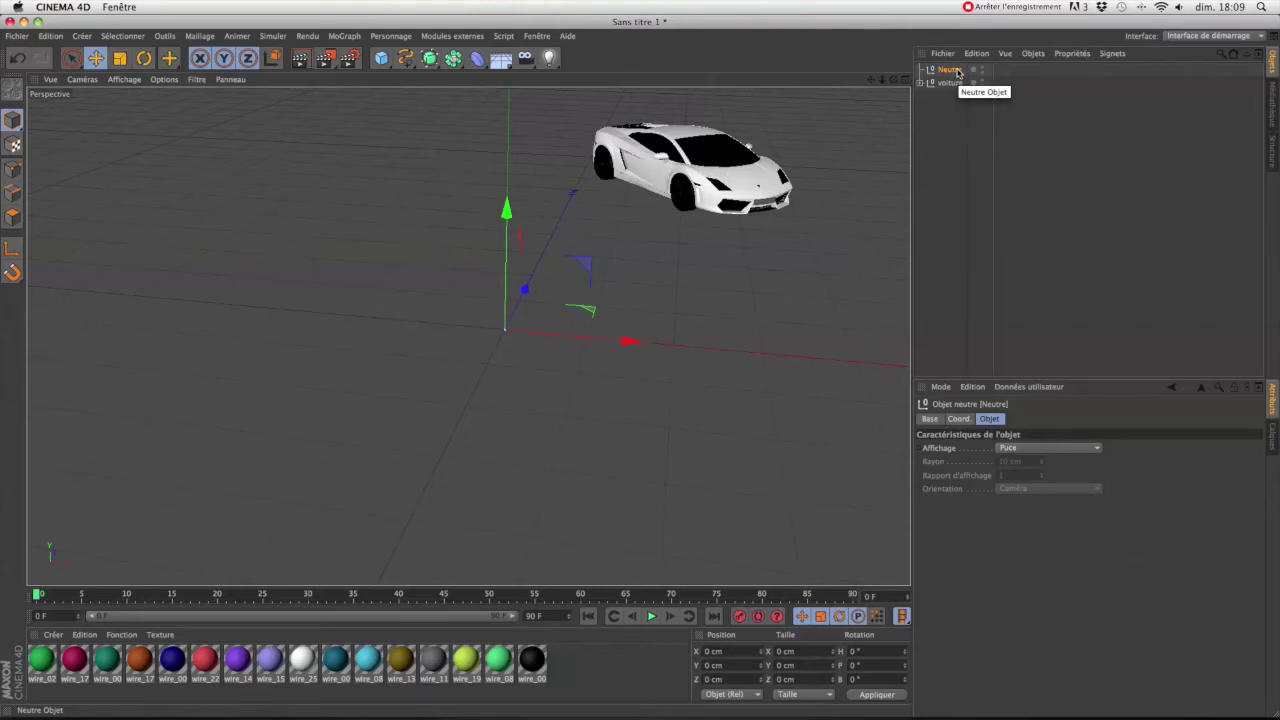
click(1010, 71)
click(961, 71)
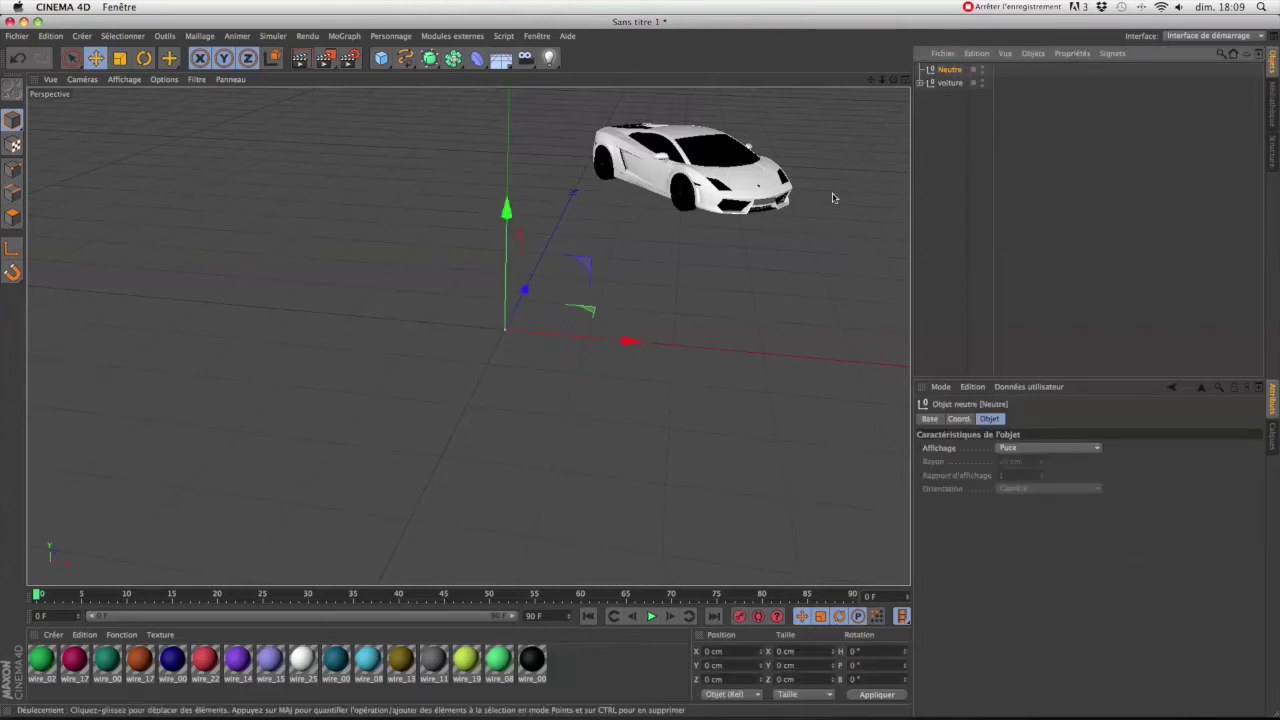
key(super+d)
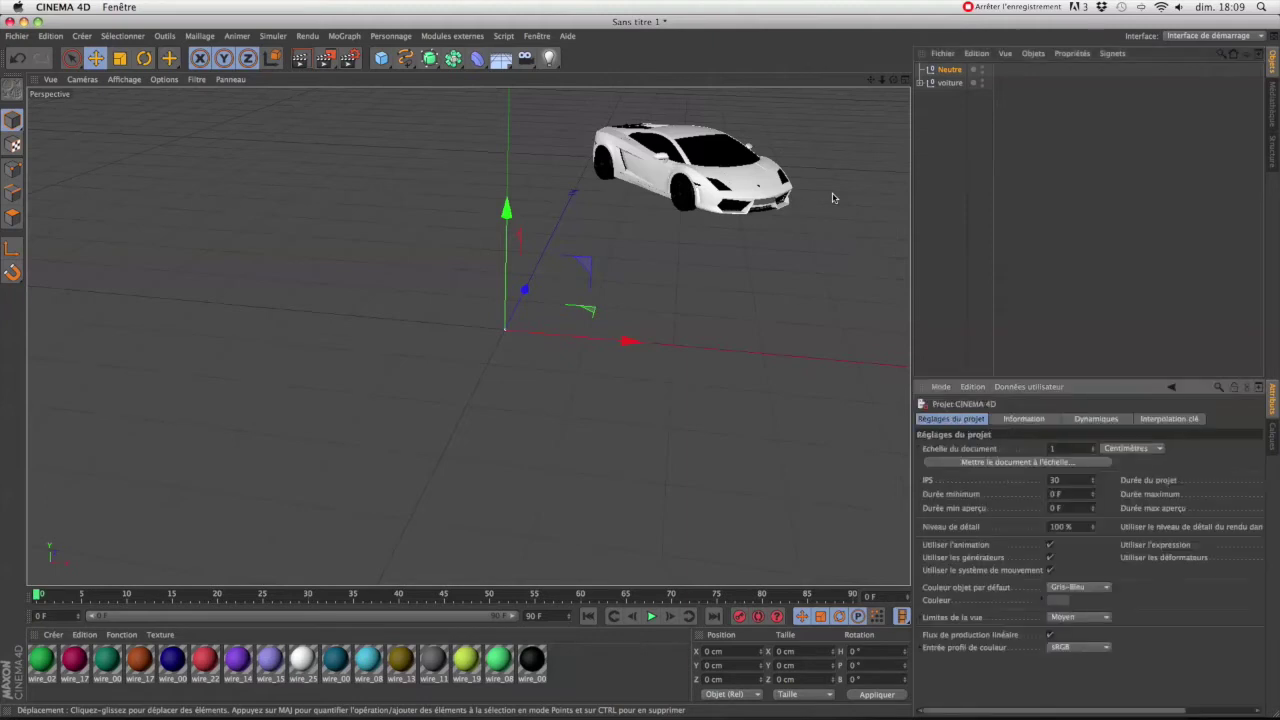
click(949, 70)
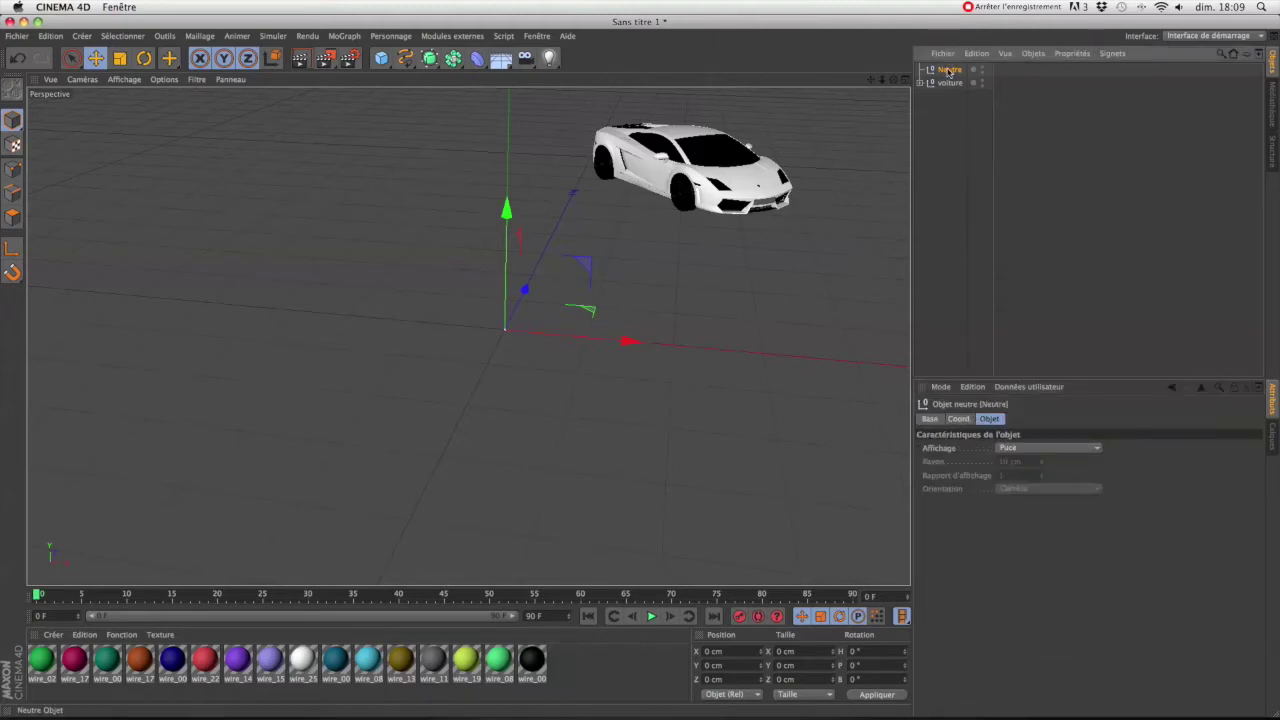
Step: Duplicate the selected null three times to have four nulls in the scene, one for each wheel
key(super+d)
ctrl+drag(949, 71, 950, 68)
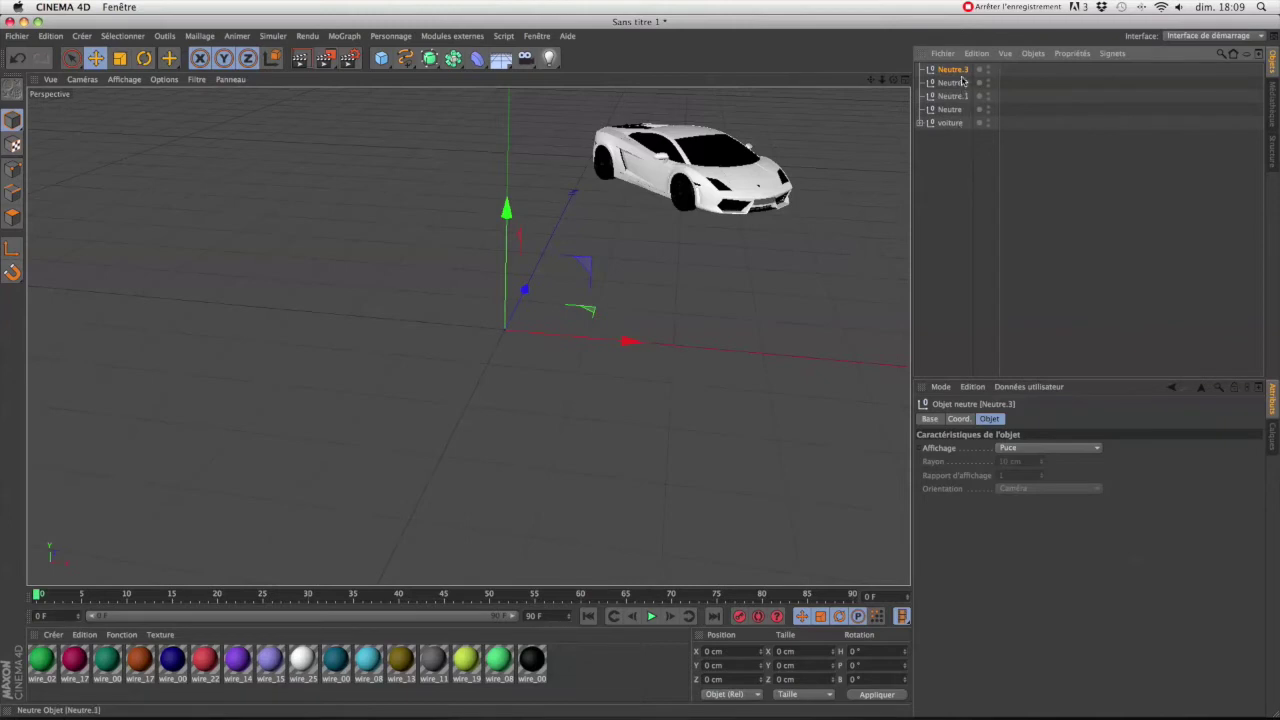
click(381, 57)
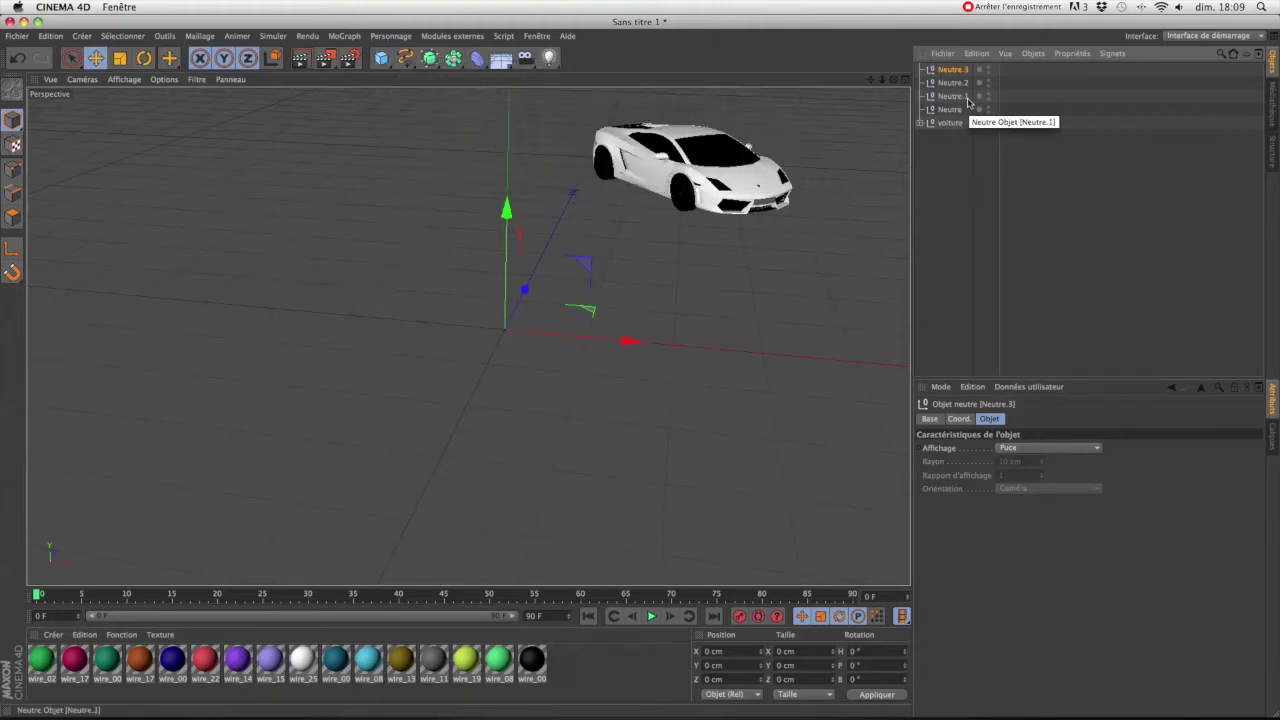
Step: In a full-size top view, move the null Neutre.3 along Z to about 678 cm, level with the car
click(893, 79)
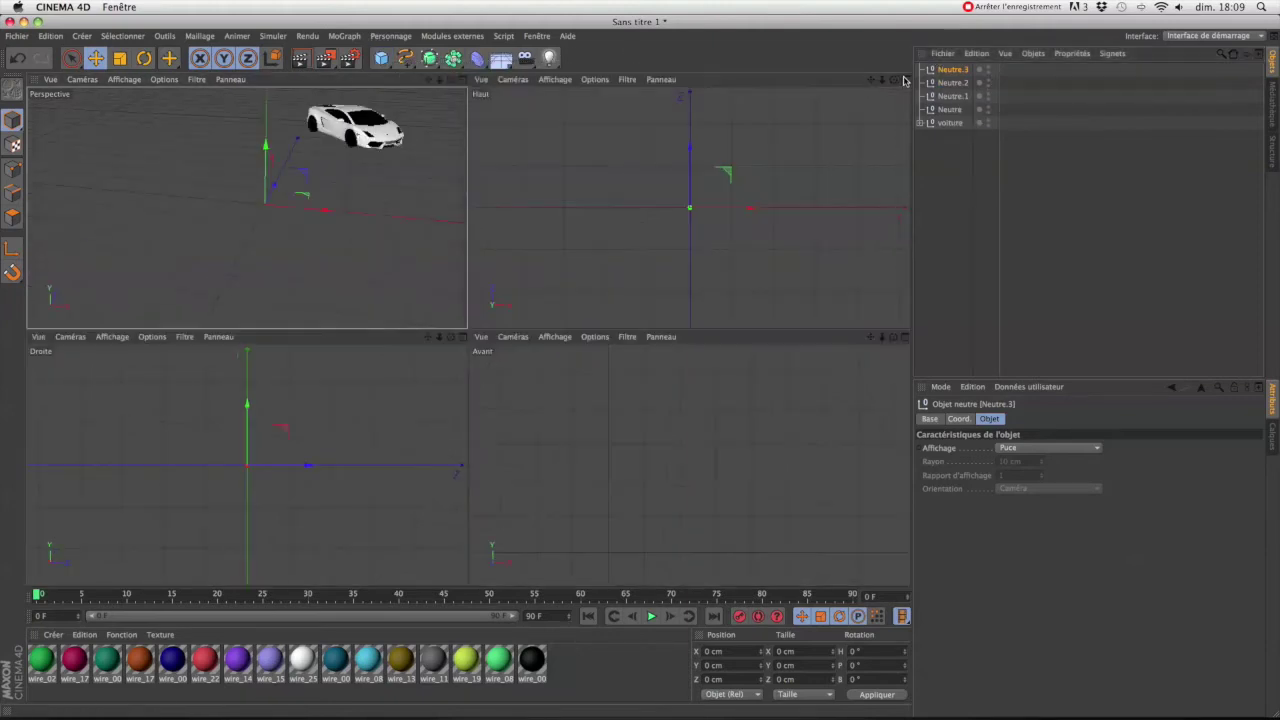
click(904, 80)
drag(872, 81, 783, 199)
scroll(734, 211, down, 8)
scroll(734, 209, down, 3)
drag(871, 80, 1063, 49)
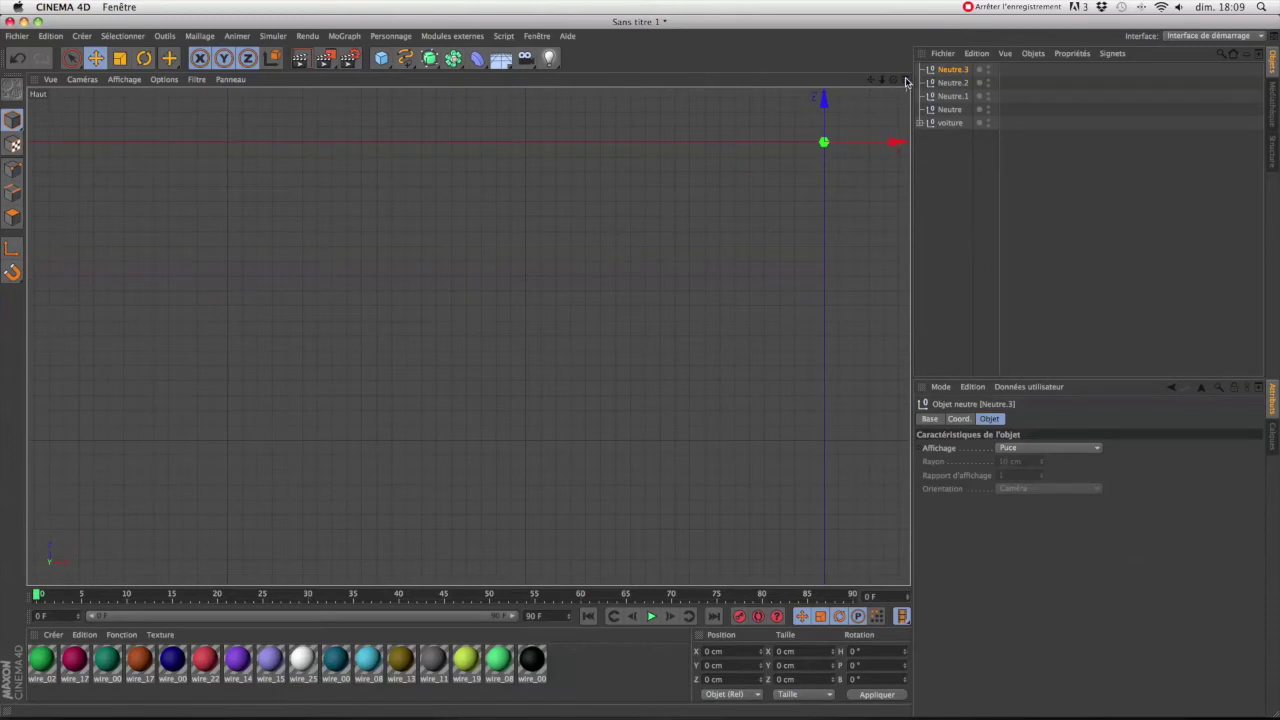
click(905, 81)
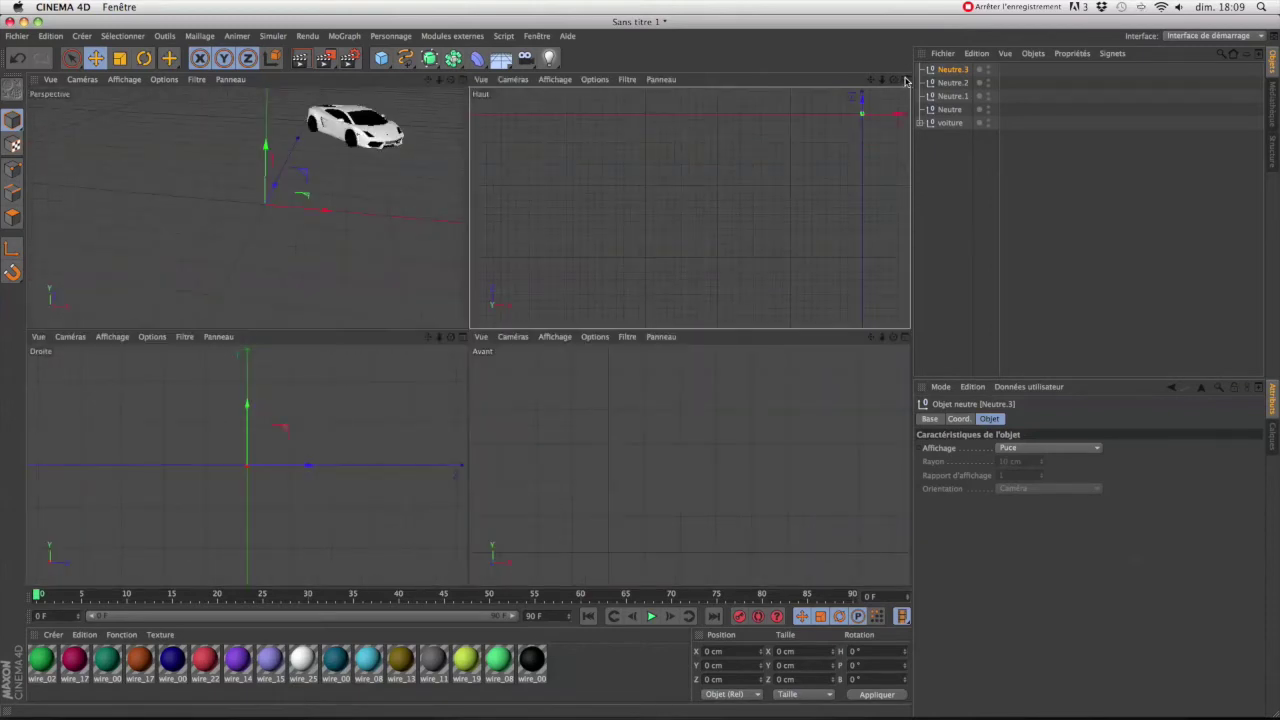
click(905, 81)
drag(869, 82, 738, 161)
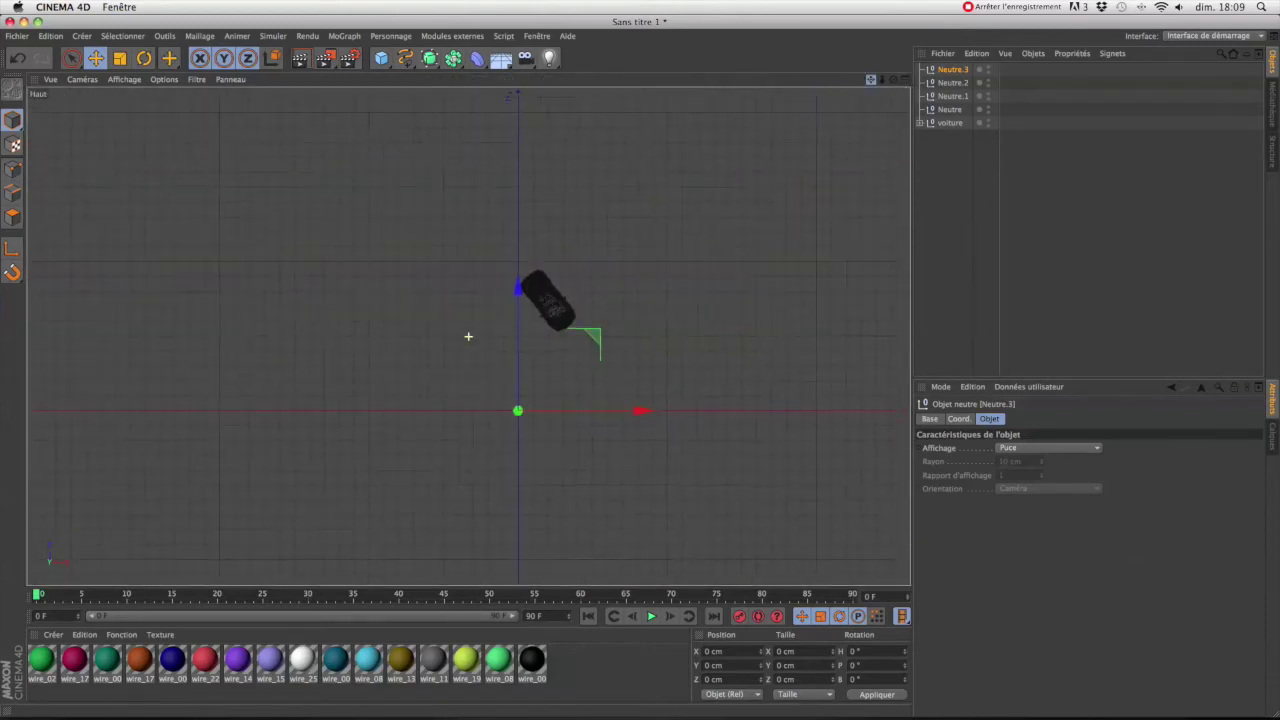
scroll(513, 326, up, 6)
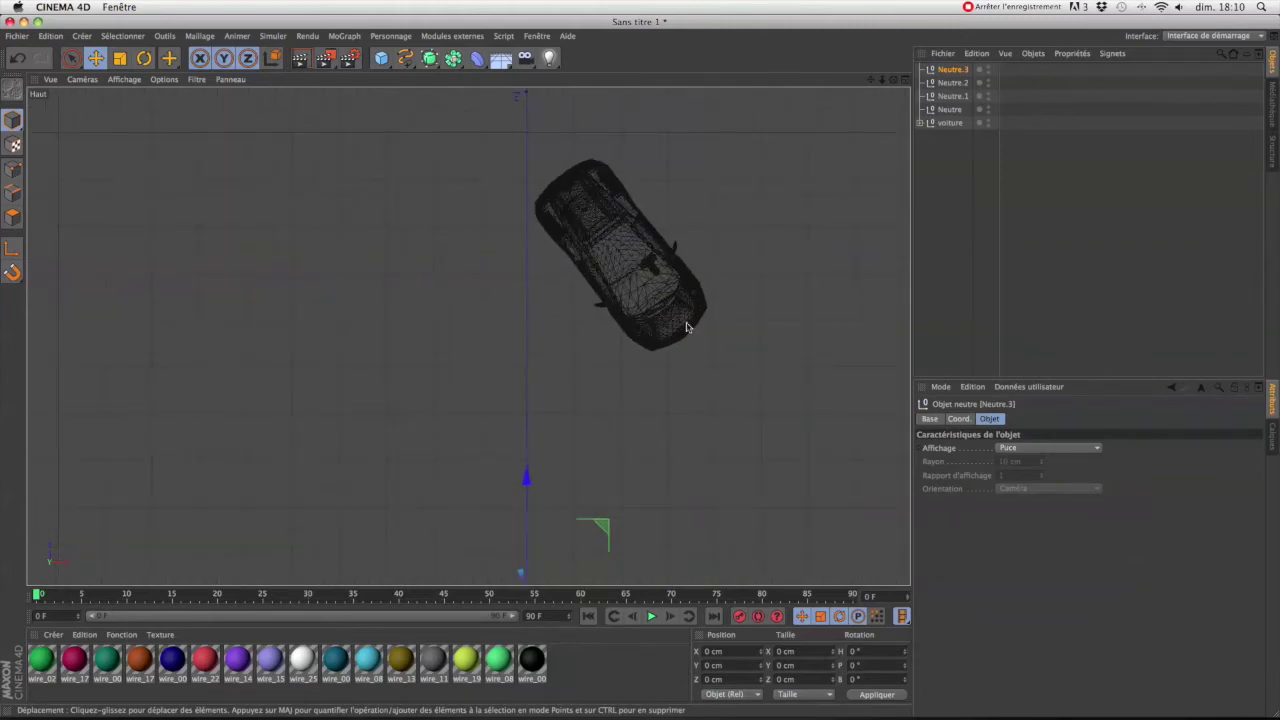
drag(527, 476, 575, 183)
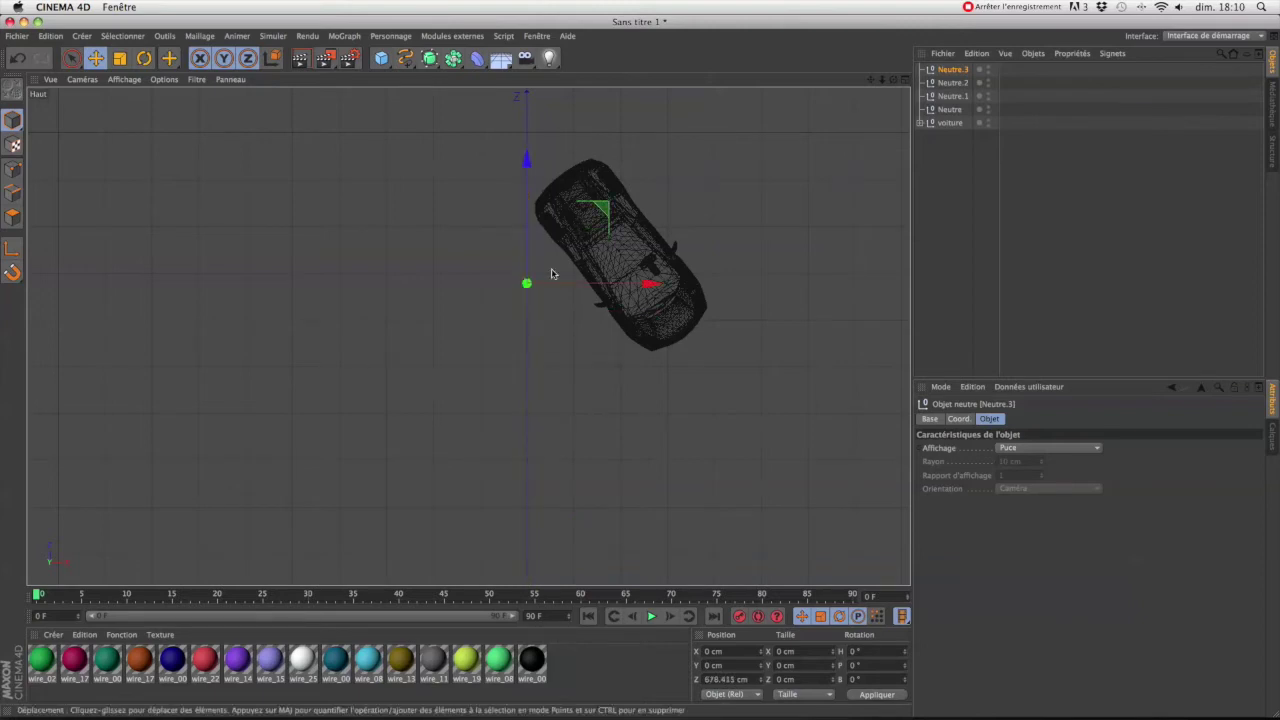
Step: Place Neutre.3 on the car's rear wheel on the passenger side, at about X 51 cm, Z 794 cm
scroll(552, 272, up, 10)
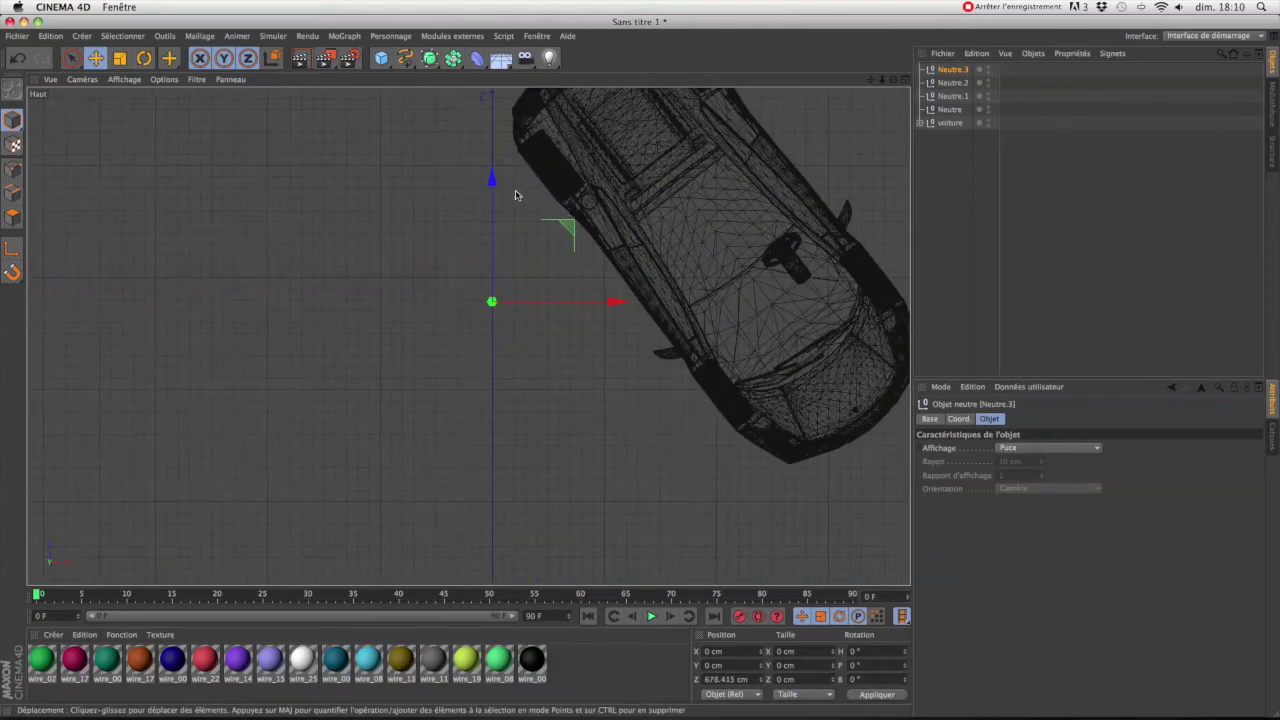
drag(500, 172, 527, 178)
drag(495, 120, 495, 58)
drag(617, 175, 665, 180)
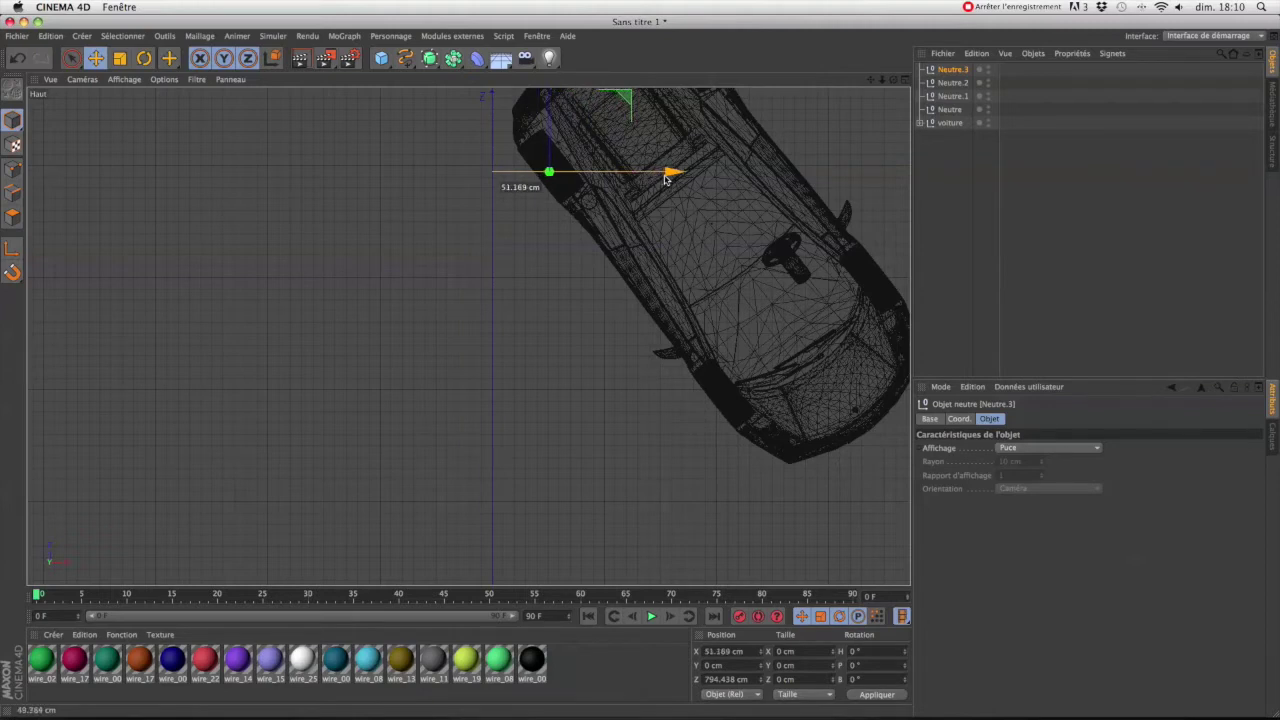
scroll(668, 177, up, 1)
drag(537, 106, 537, 99)
Step: Move Neutre.2 onto the front wheel on the passenger side, at about X 205 cm, Z 601 cm
click(962, 83)
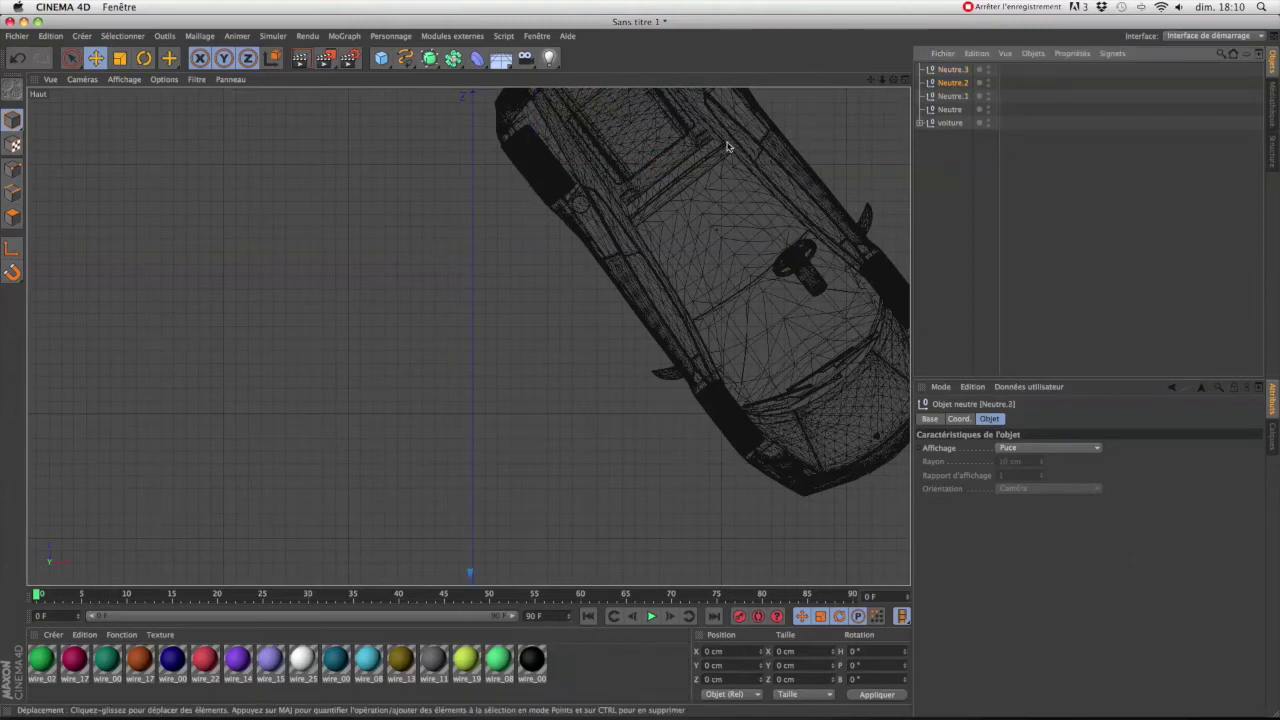
scroll(727, 145, down, 6)
scroll(727, 145, down, 2)
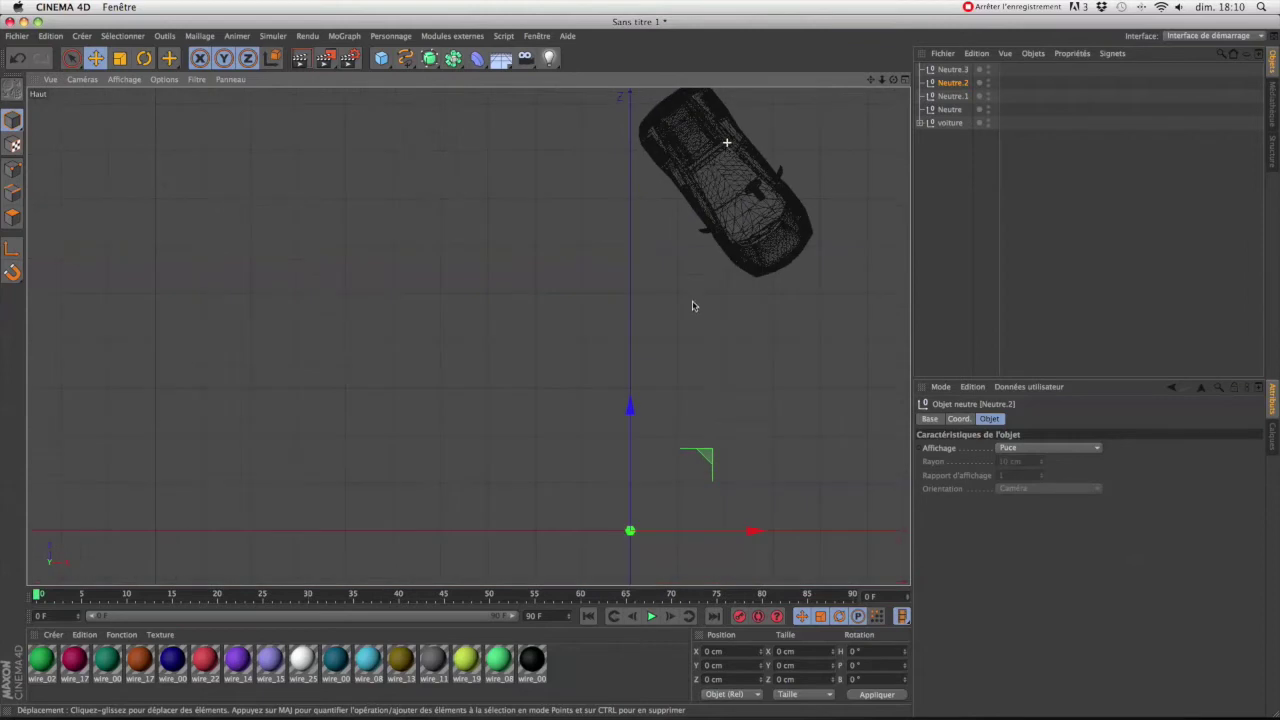
drag(634, 412, 662, 137)
drag(757, 254, 872, 260)
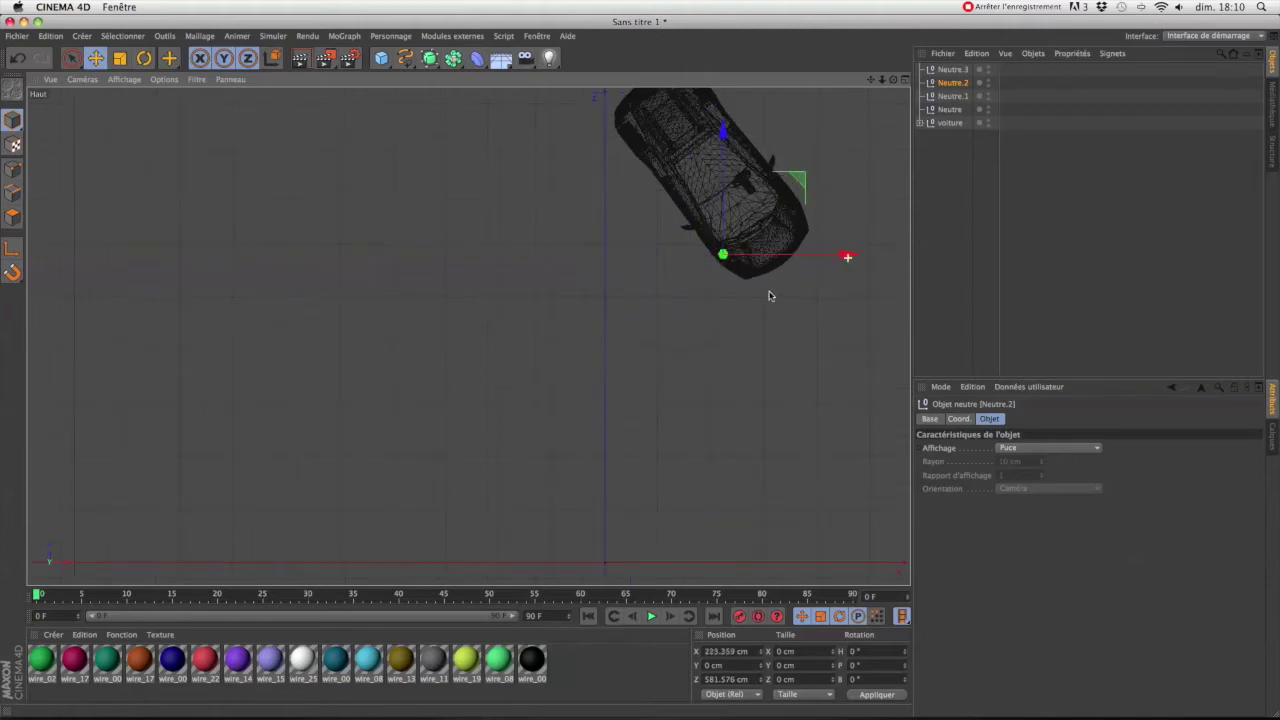
scroll(740, 268, up, 3)
scroll(740, 268, up, 4)
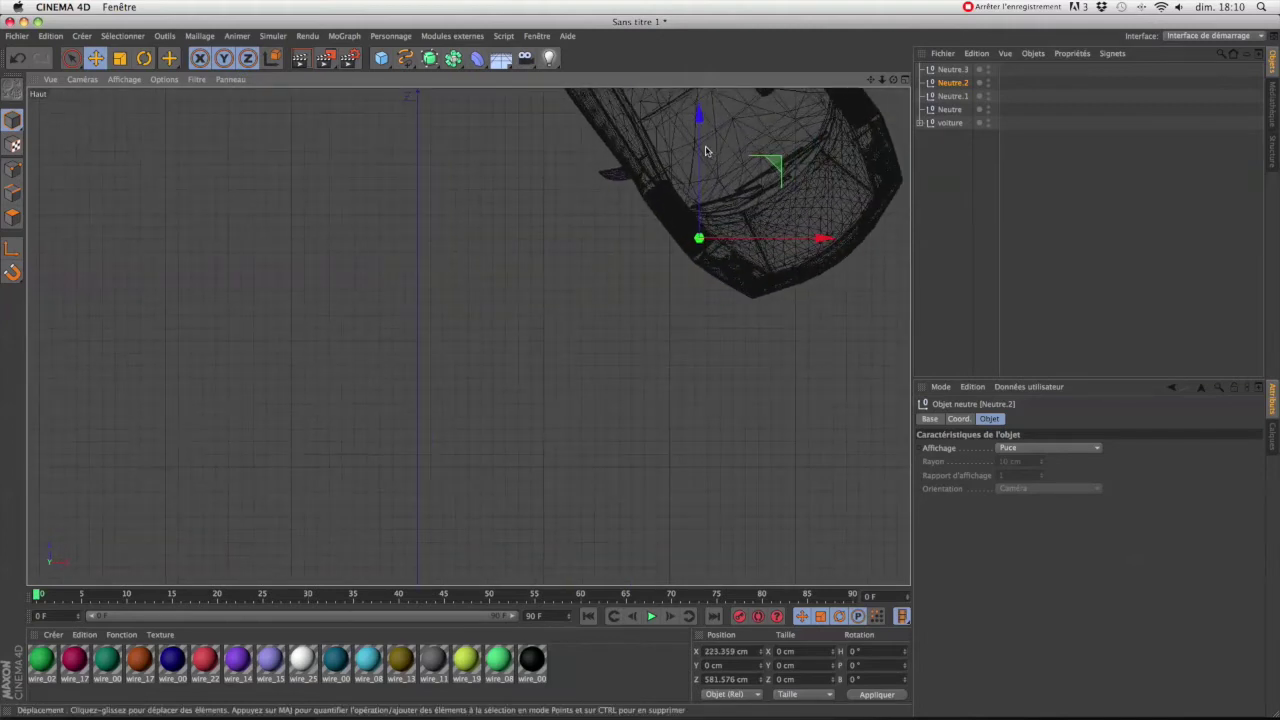
drag(704, 137, 699, 109)
drag(820, 213, 794, 212)
drag(676, 95, 676, 97)
scroll(673, 242, down, 5)
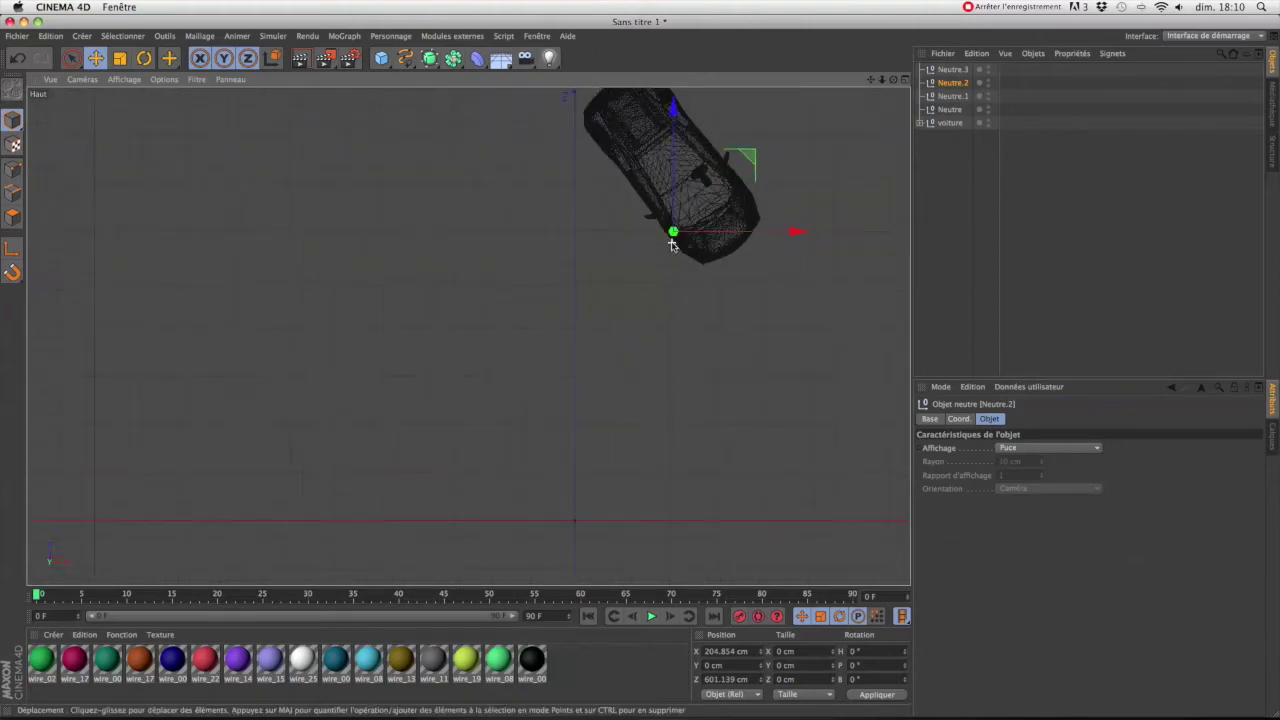
Step: Move Neutre.1 along Z to about 691 cm, level with the car's front wheel on the steering-wheel side
scroll(673, 242, down, 10)
scroll(776, 180, down, 3)
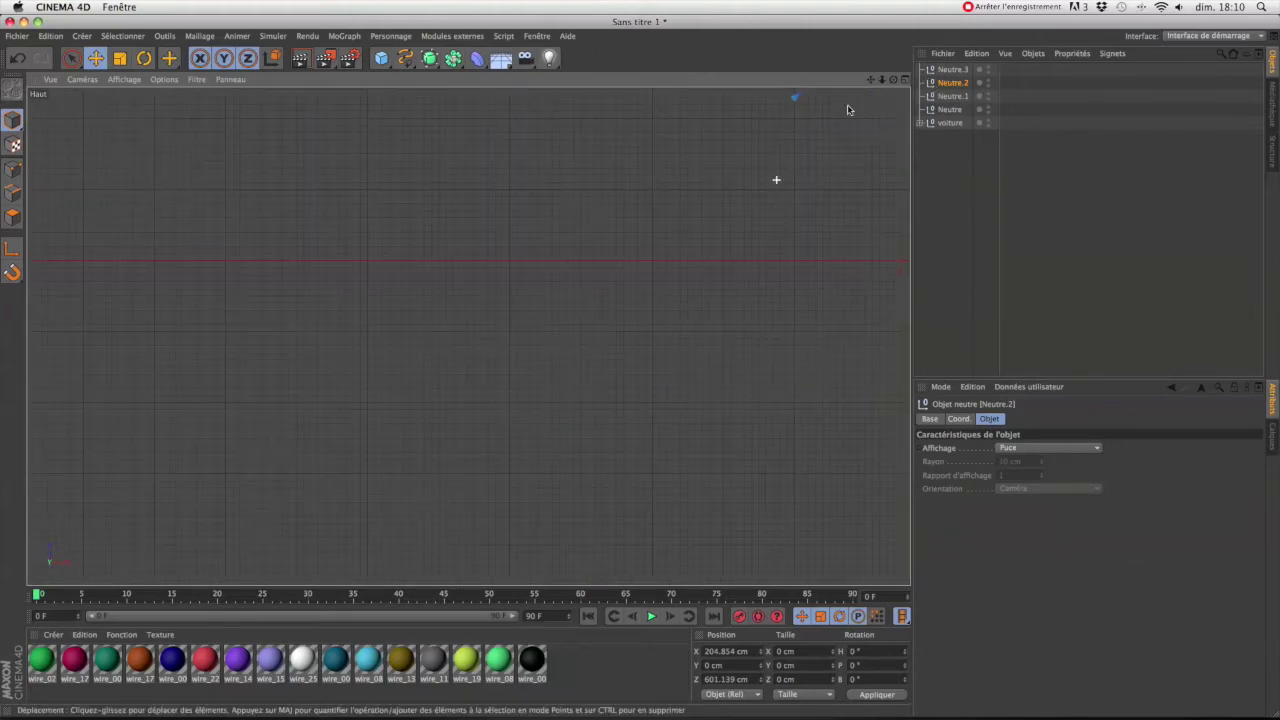
drag(871, 80, 5, 310)
drag(468, 336, 651, 346)
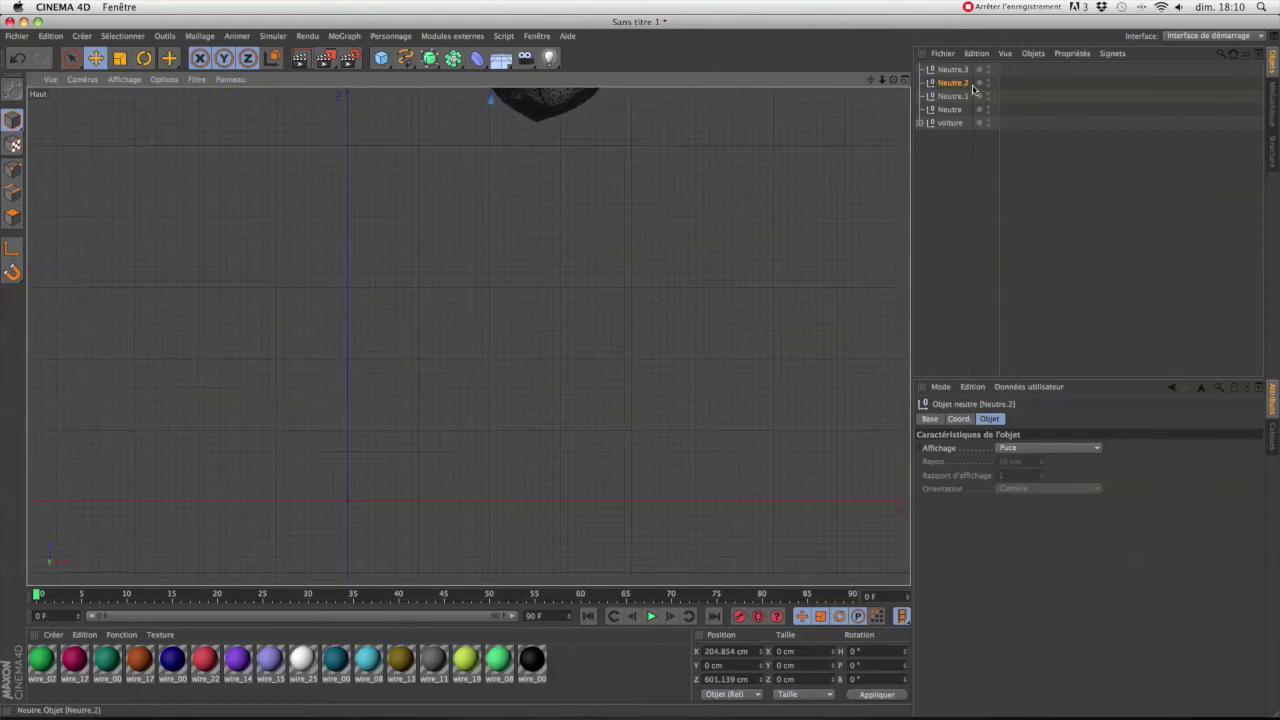
click(952, 96)
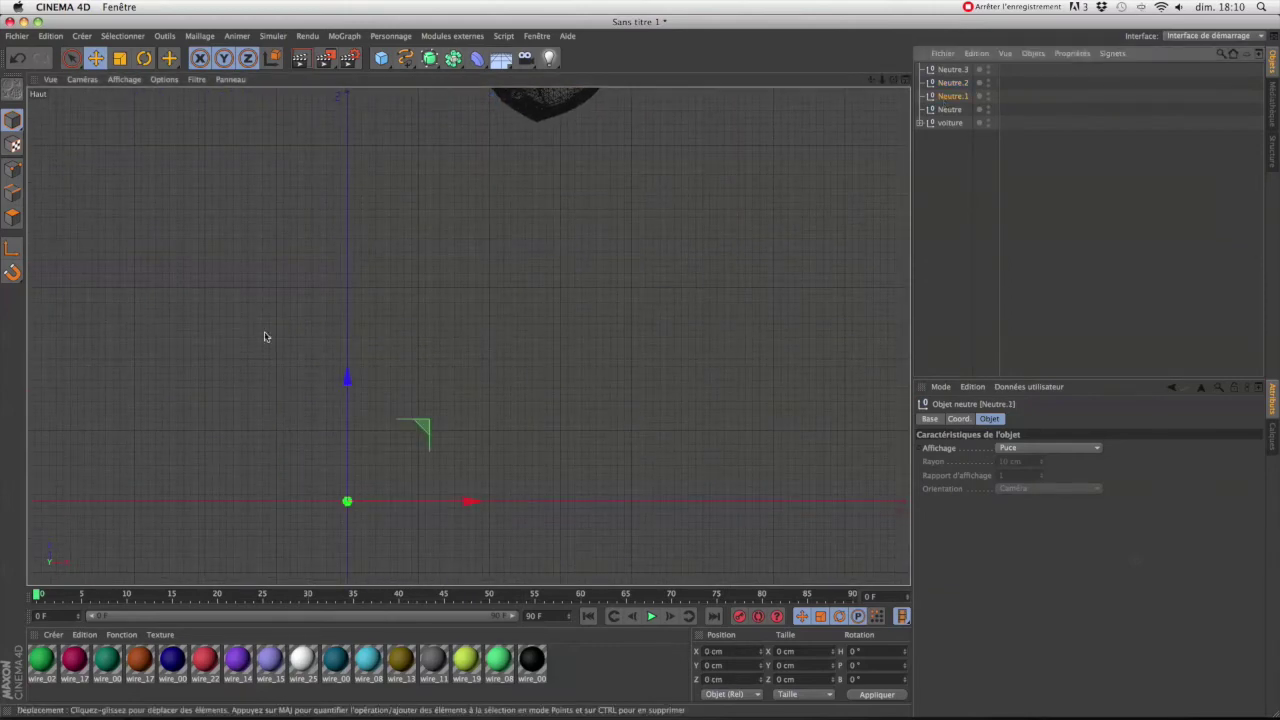
drag(347, 372, 371, 233)
drag(872, 78, 981, 187)
drag(467, 337, 673, 207)
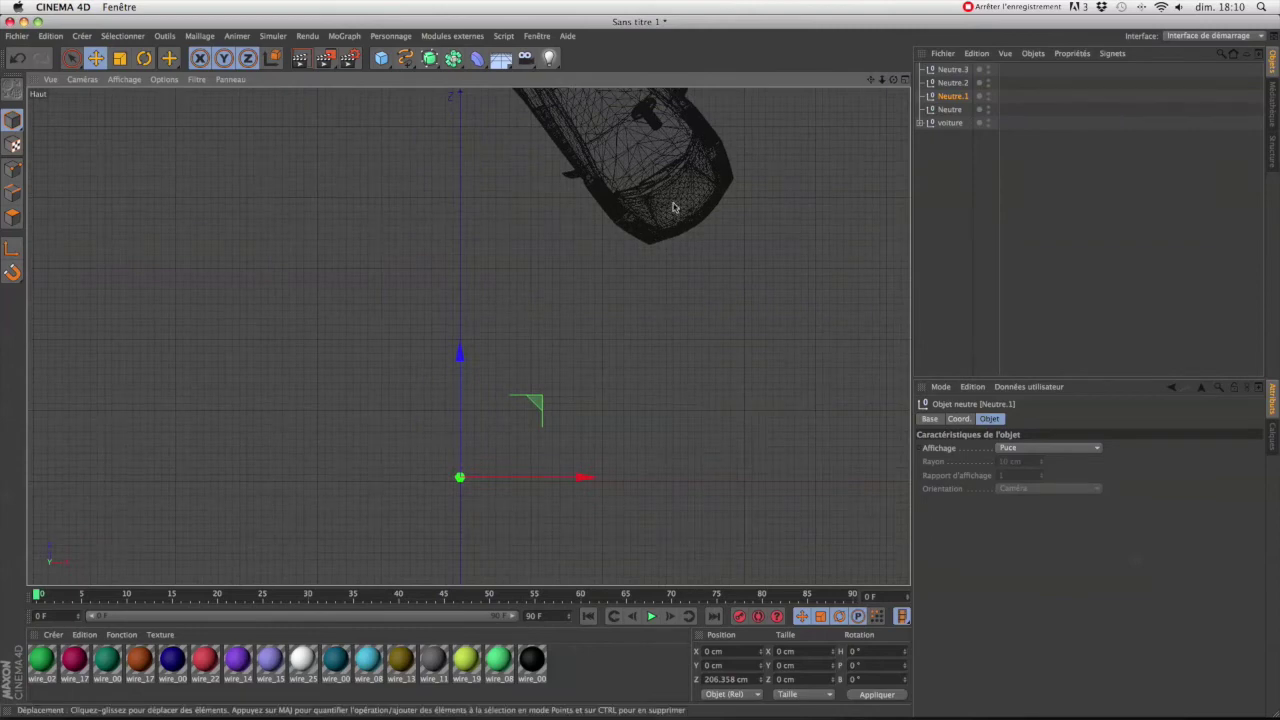
drag(466, 345, 466, 108)
drag(870, 82, 892, 220)
drag(485, 251, 489, 150)
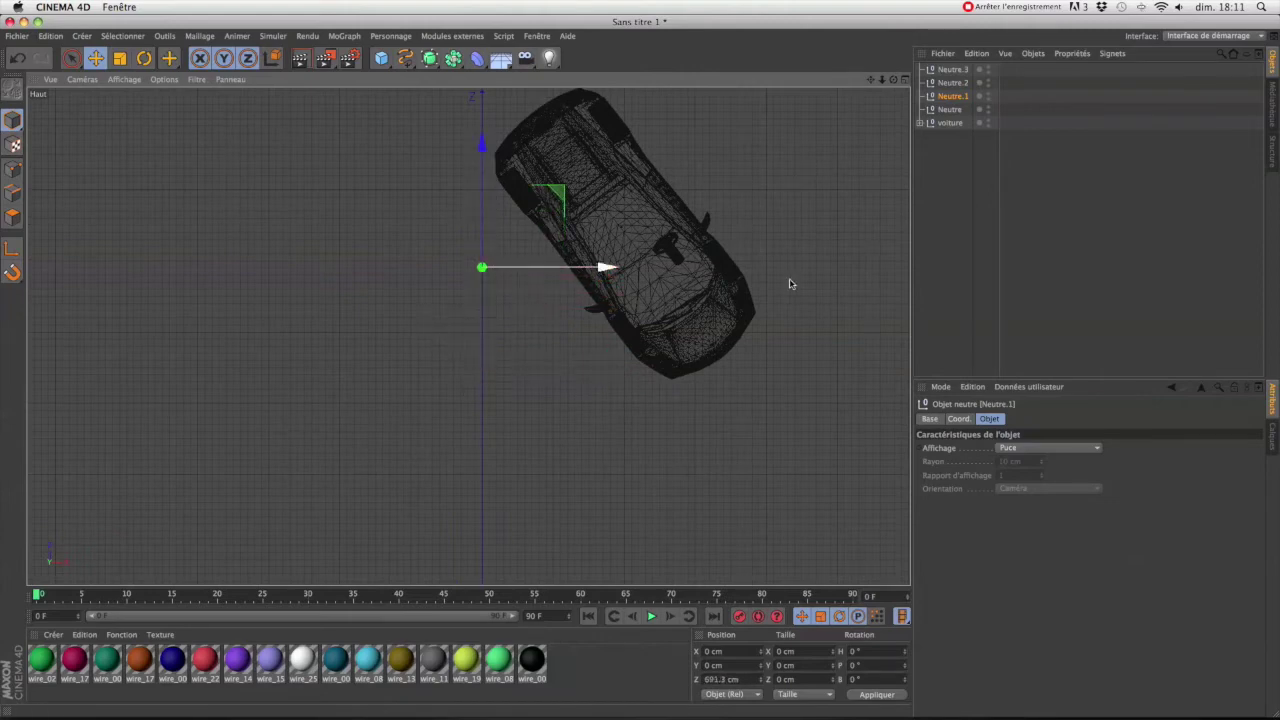
Step: Shift Neutre.1 onto the front wheel on the steering-wheel side, at about X 339 cm, Z 701 cm
drag(612, 268, 832, 277)
scroll(832, 275, up, 1)
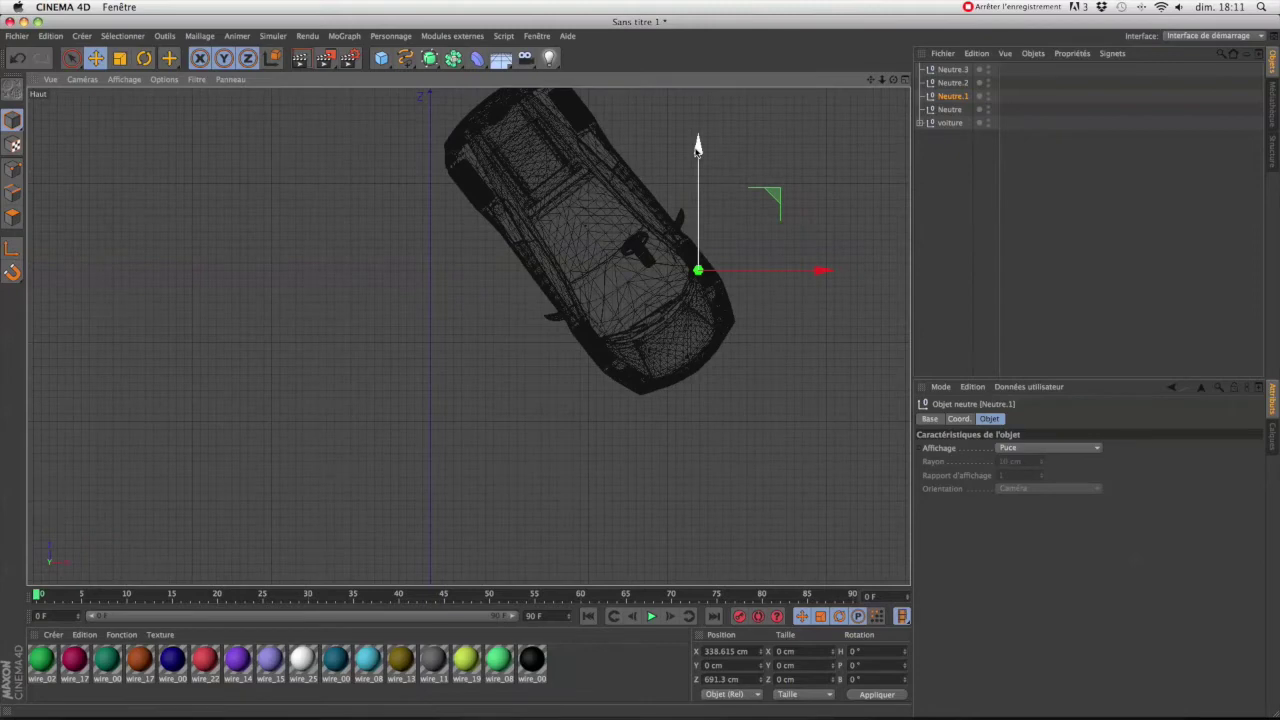
drag(698, 146, 698, 141)
key(r)
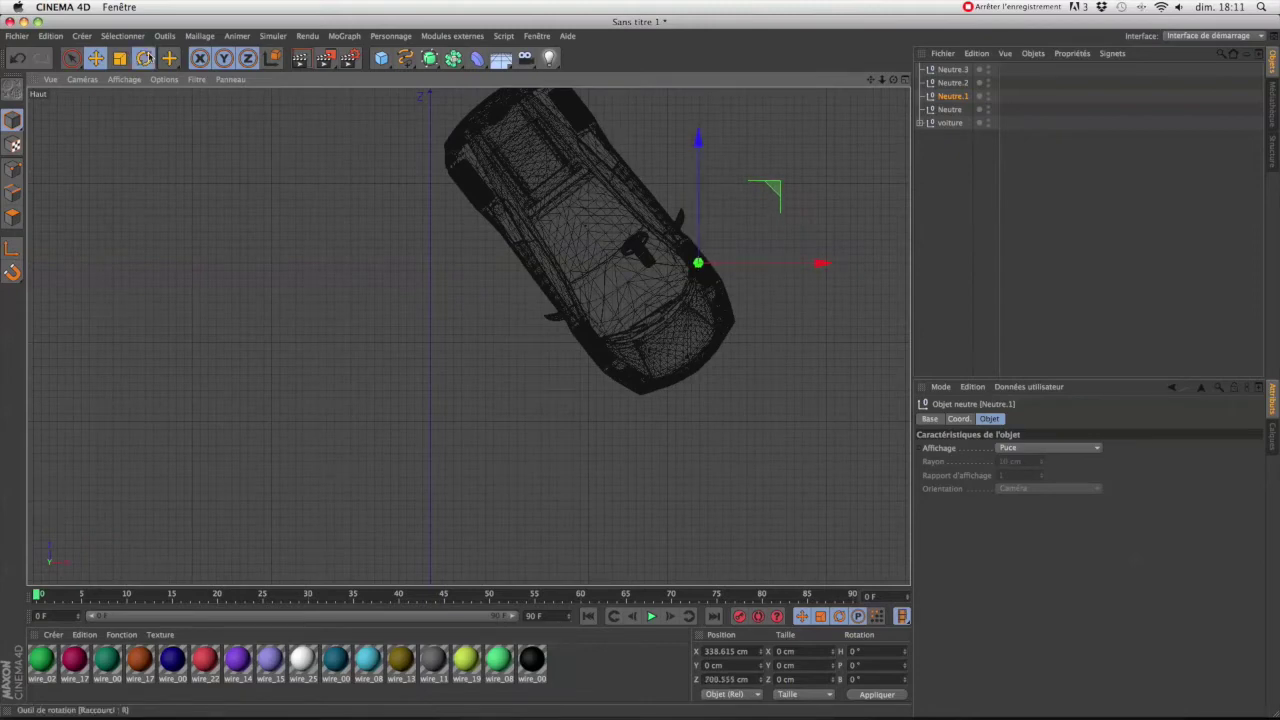
drag(768, 234, 777, 295)
key(super+z)
Step: Move the null Neutre to about Z 900 cm and along X onto the remaining rear wheel on the steering-wheel side
click(950, 109)
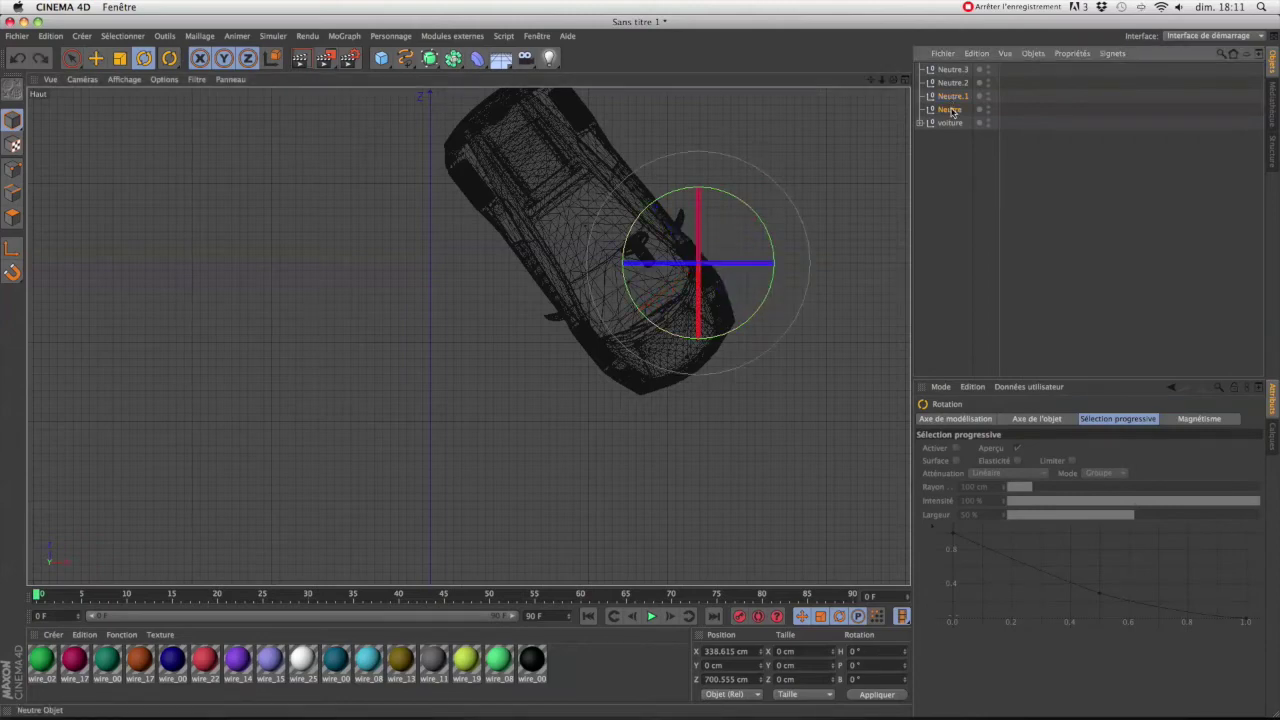
scroll(632, 302, down, 4)
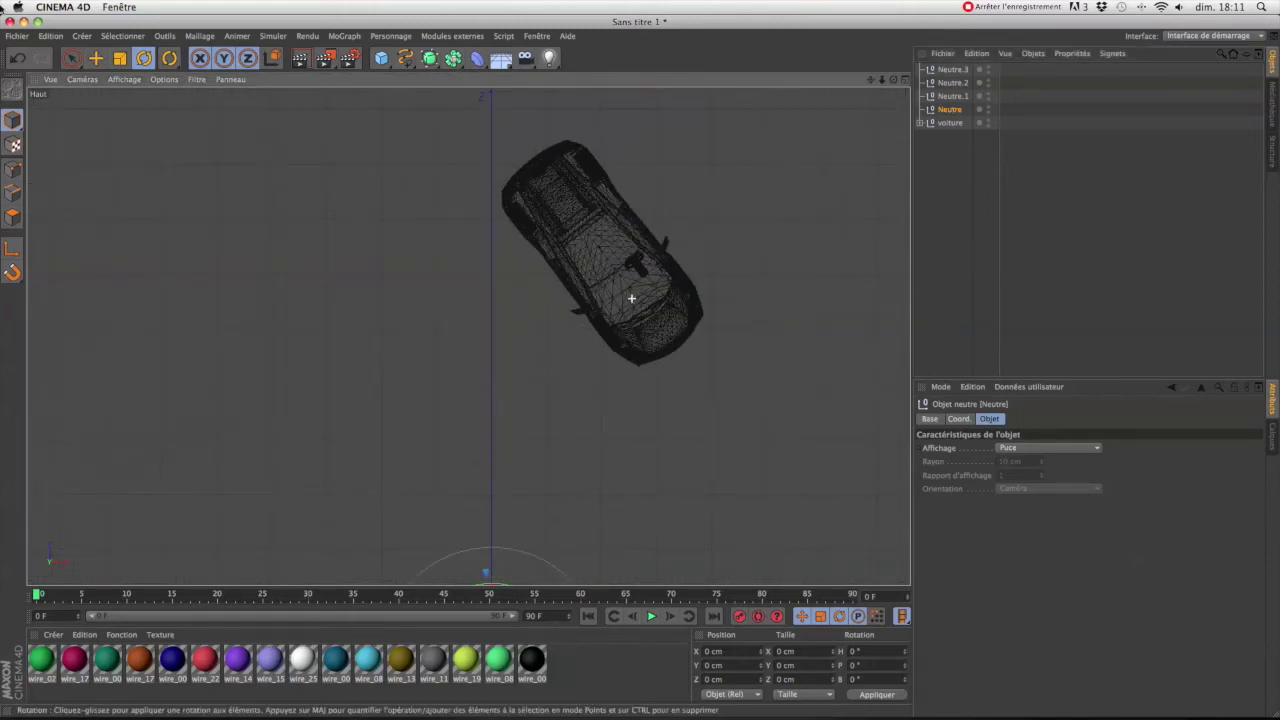
click(72, 58)
drag(491, 537, 491, 40)
drag(868, 599, 868, 599)
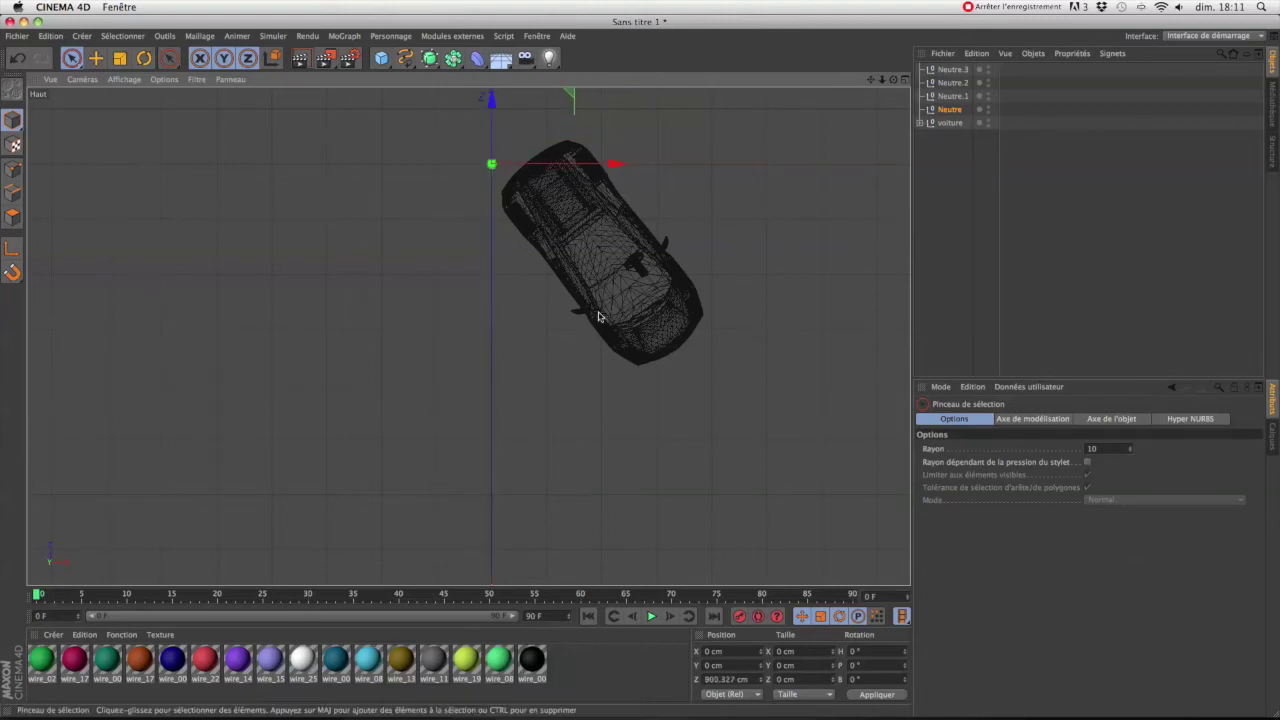
drag(613, 173, 709, 175)
Step: Select all four wheel nulls, make them children of voiture, and collapse the group
click(943, 201)
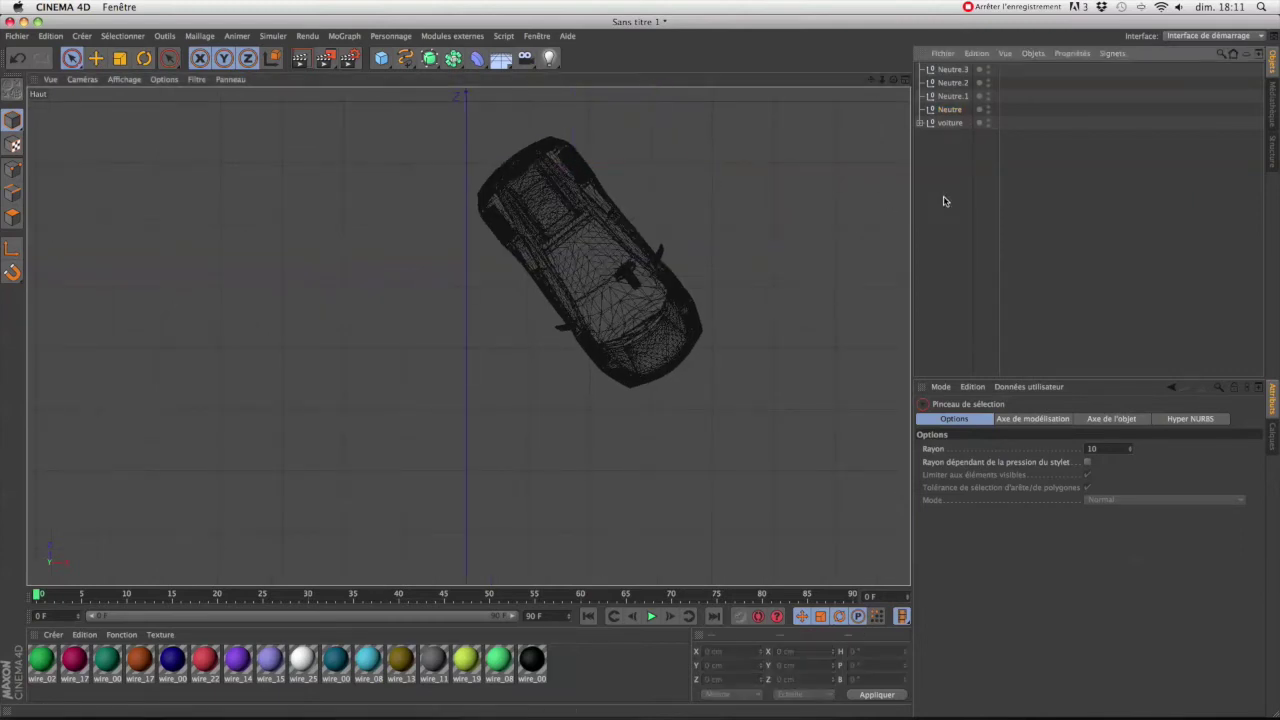
drag(1012, 68, 939, 115)
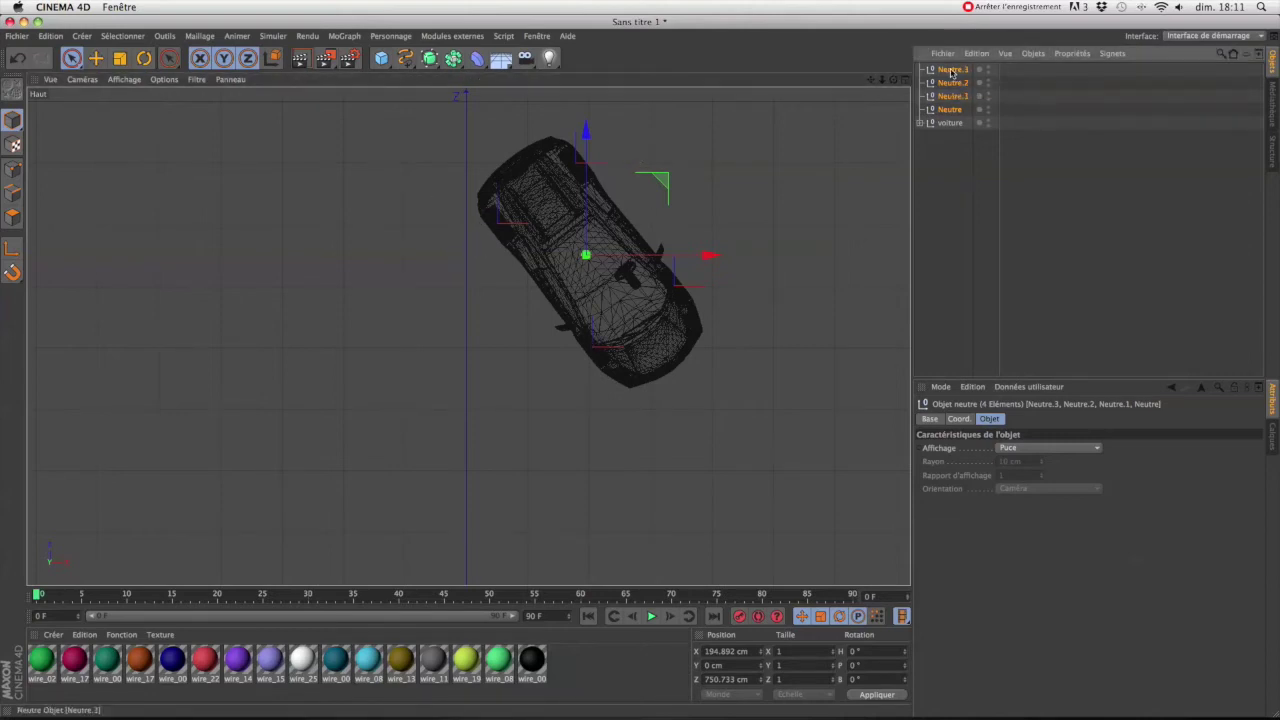
drag(949, 123, 947, 124)
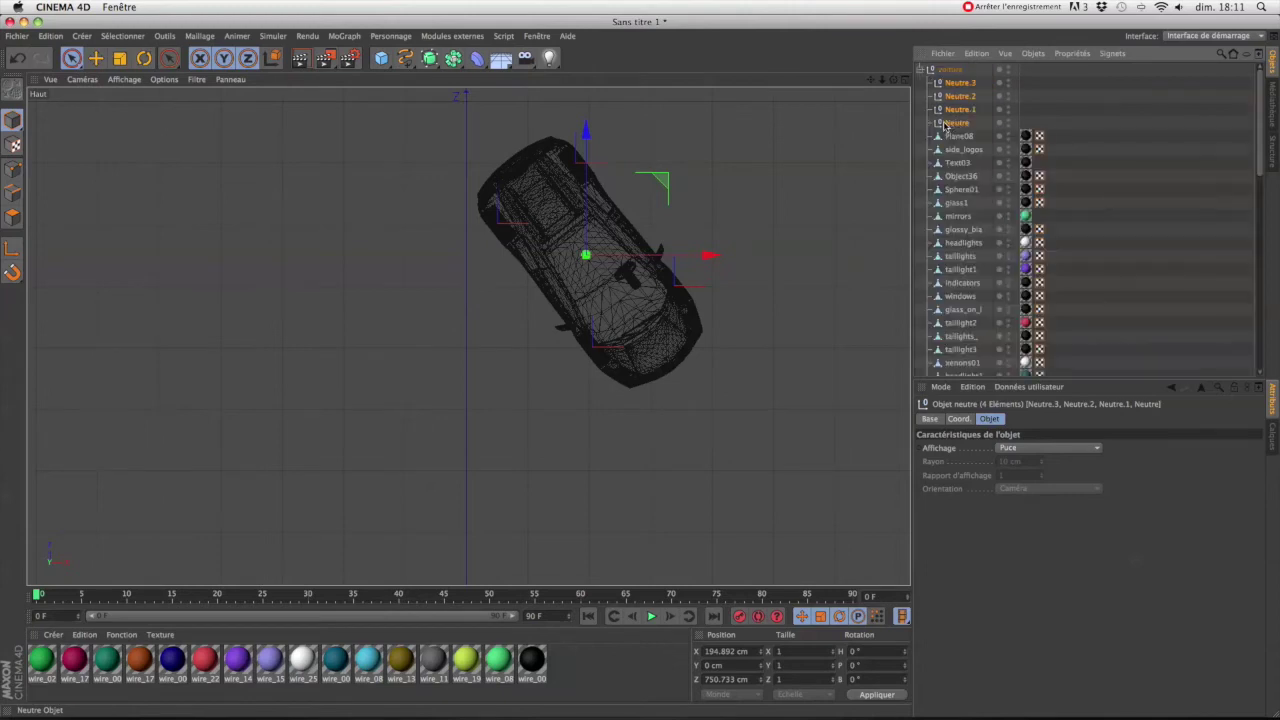
click(923, 71)
Step: Play the animation in a full-size perspective view to check that the nulls follow the car, and return to frame 0
click(905, 80)
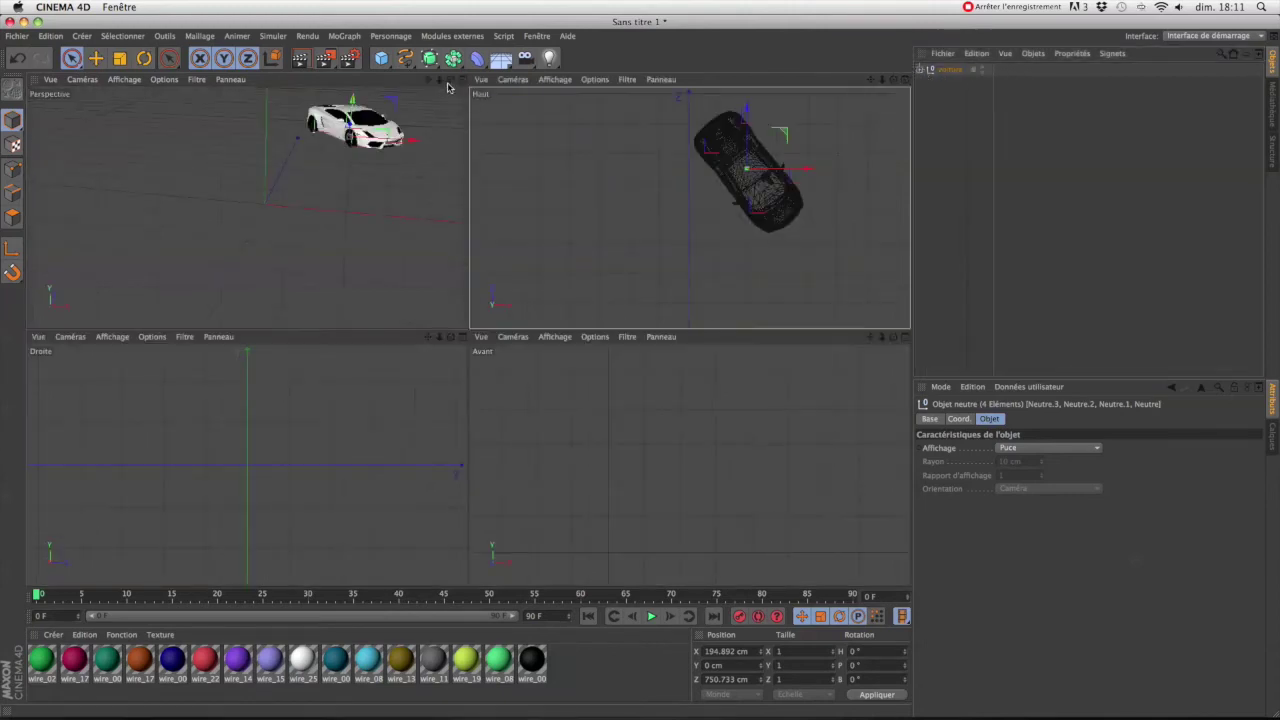
click(461, 80)
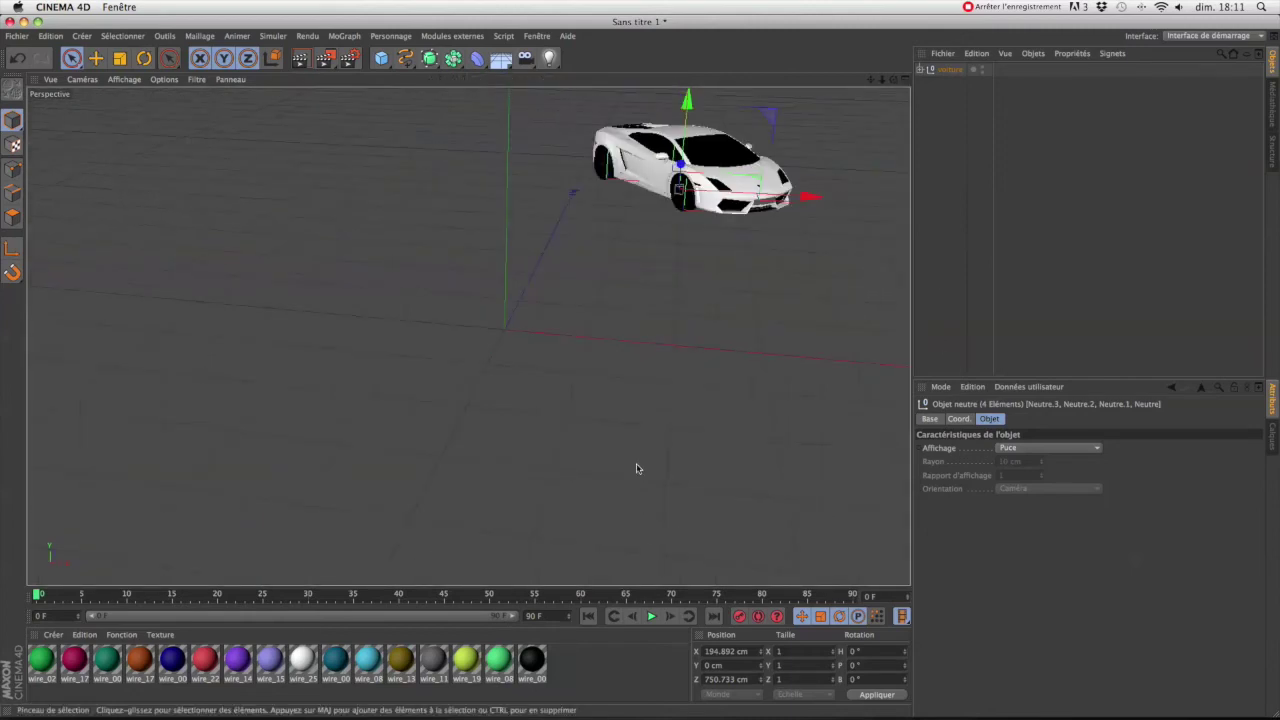
click(650, 616)
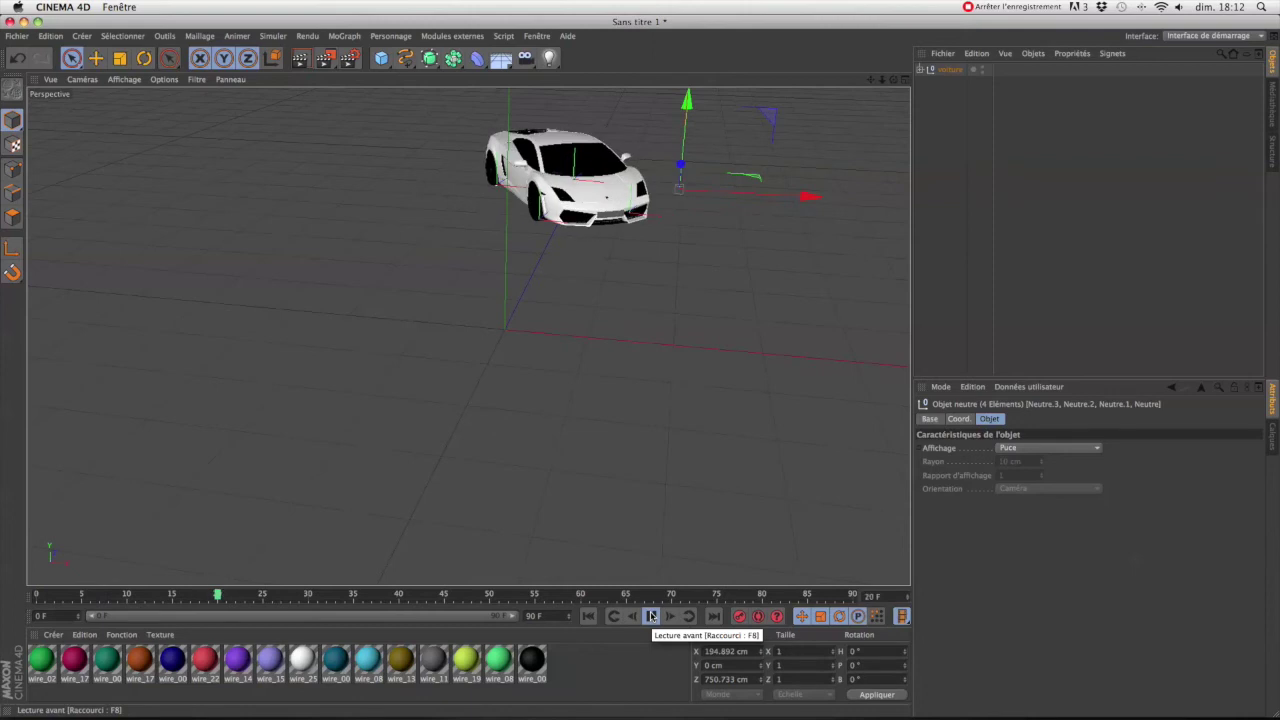
drag(246, 599, 1, 569)
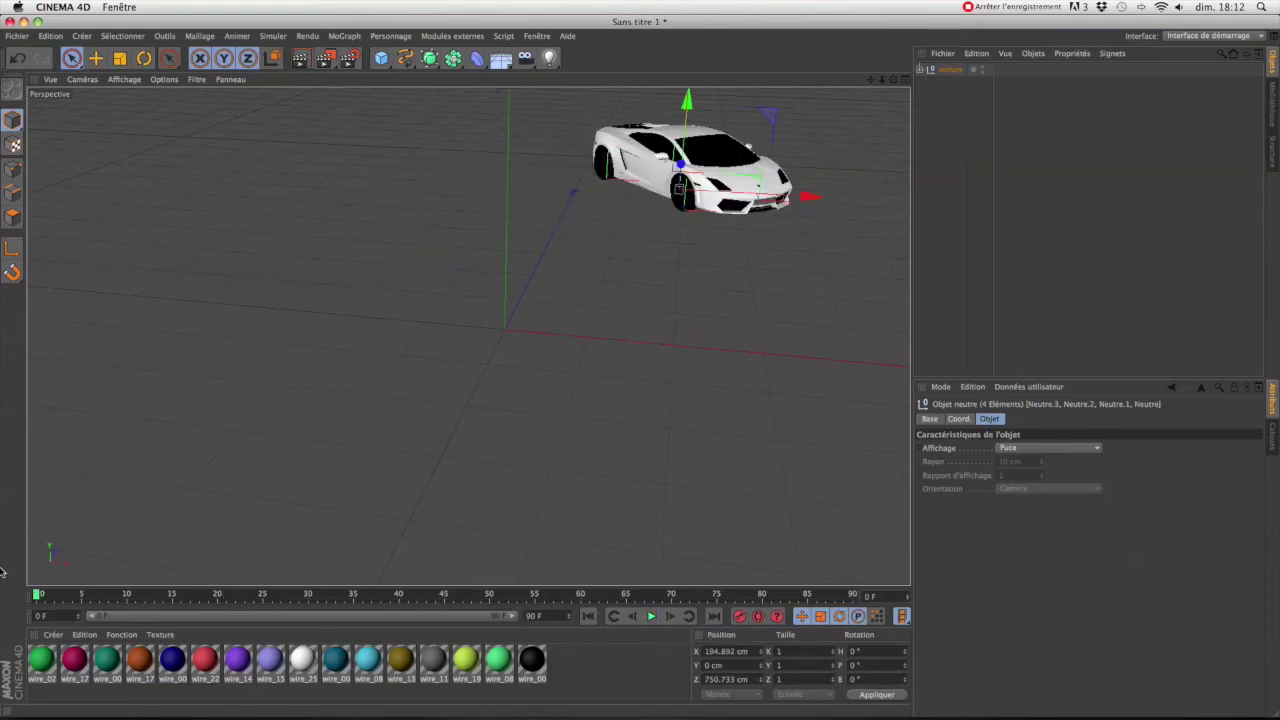
Step: Add a MoGraph Tracer that references the four selected wheel nulls, and expand the voiture group
click(346, 36)
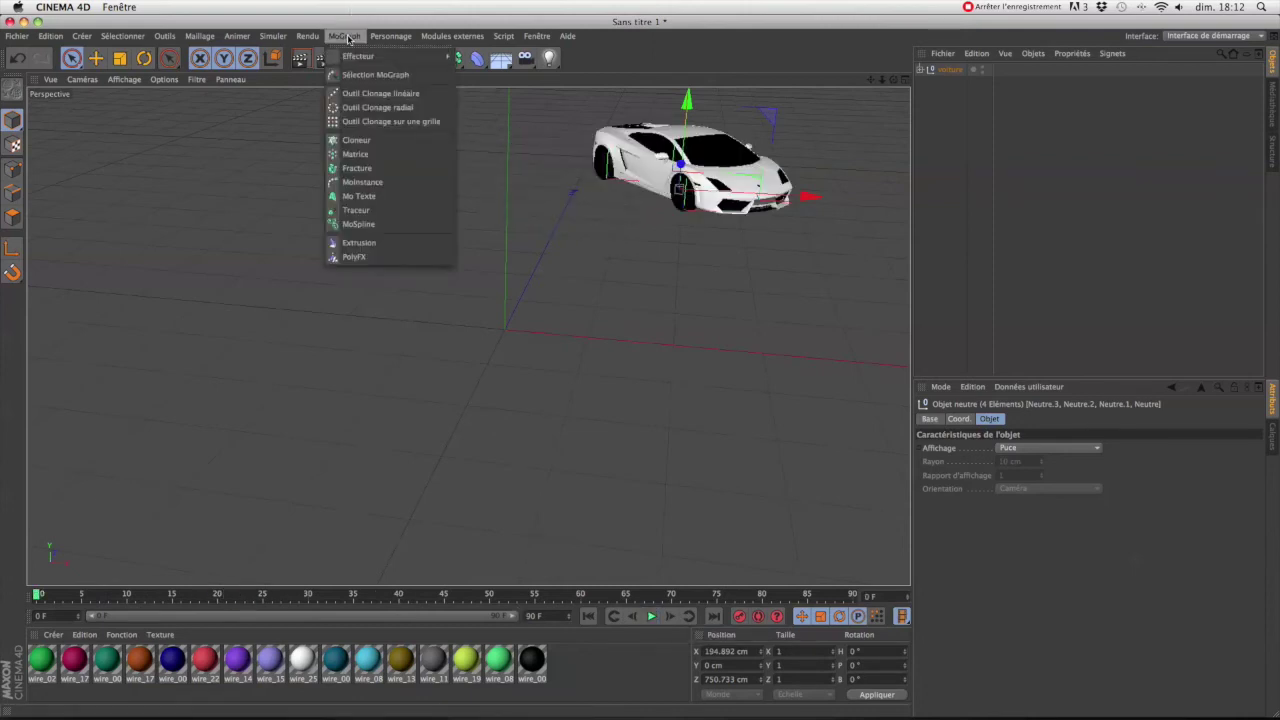
click(410, 212)
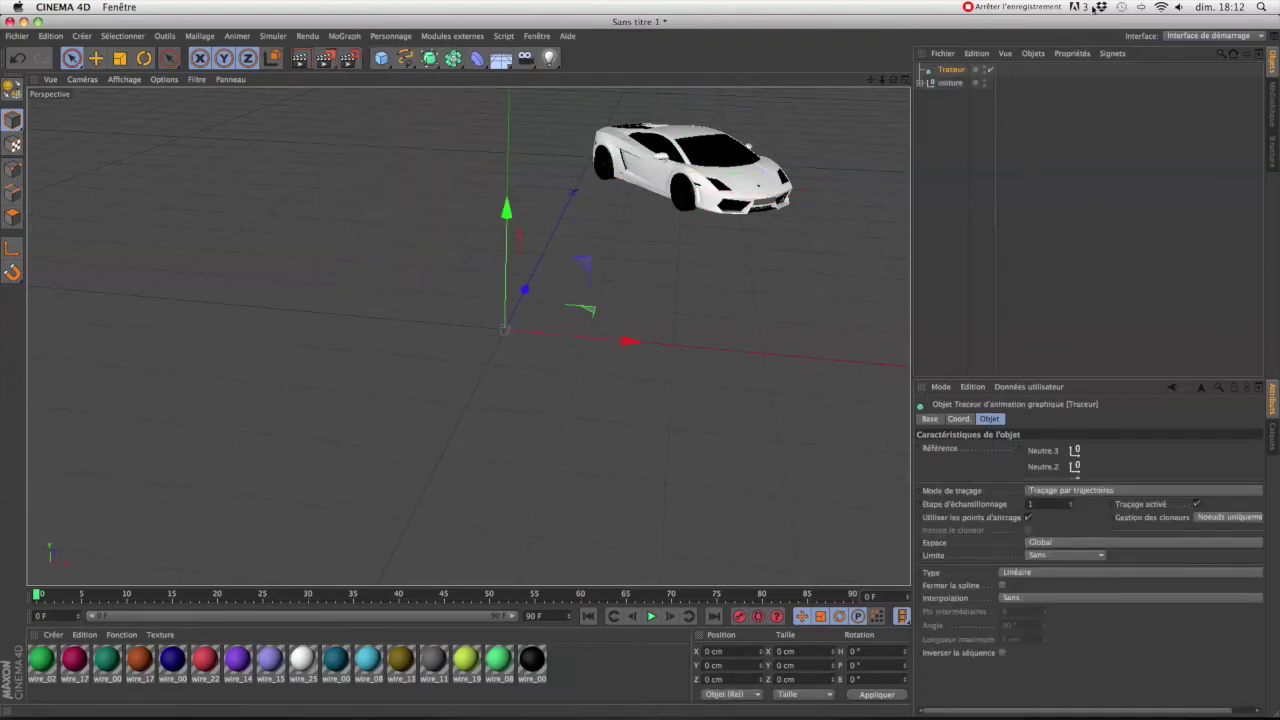
click(920, 83)
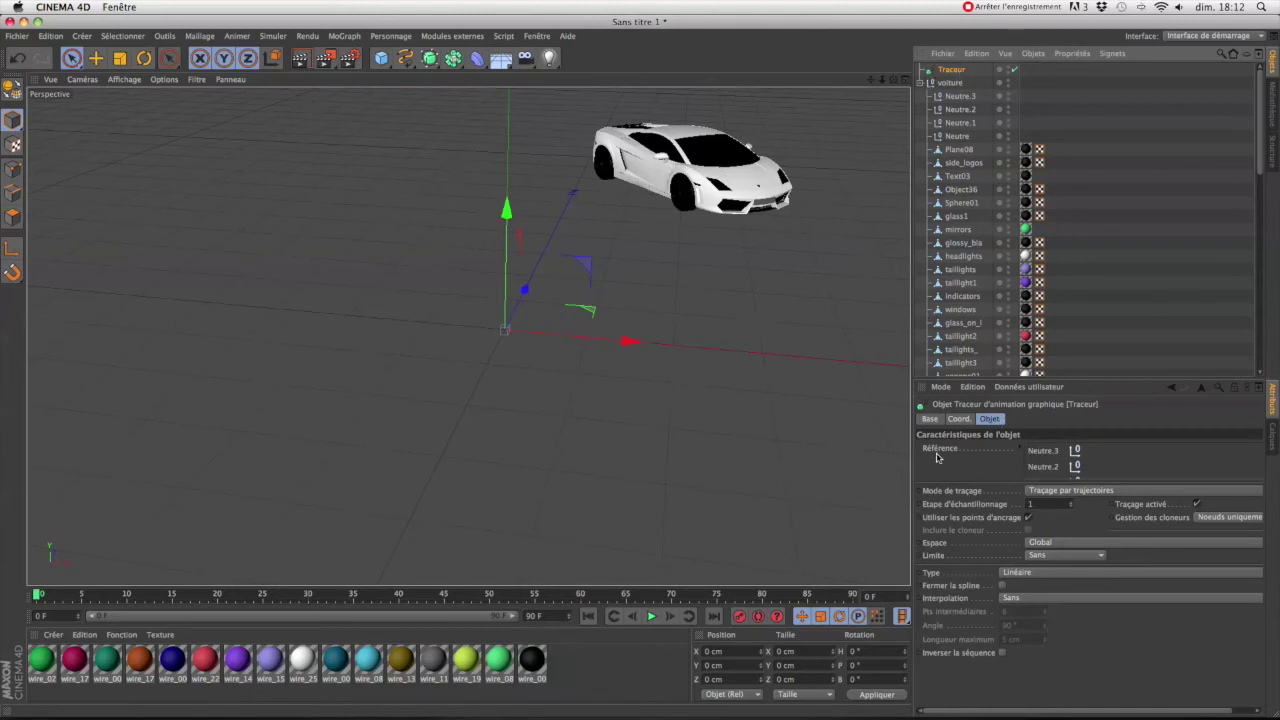
Step: Check that all four wheel nulls are listed in the Tracer's reference field, and collapse the voiture group
scroll(1092, 453, down, 2)
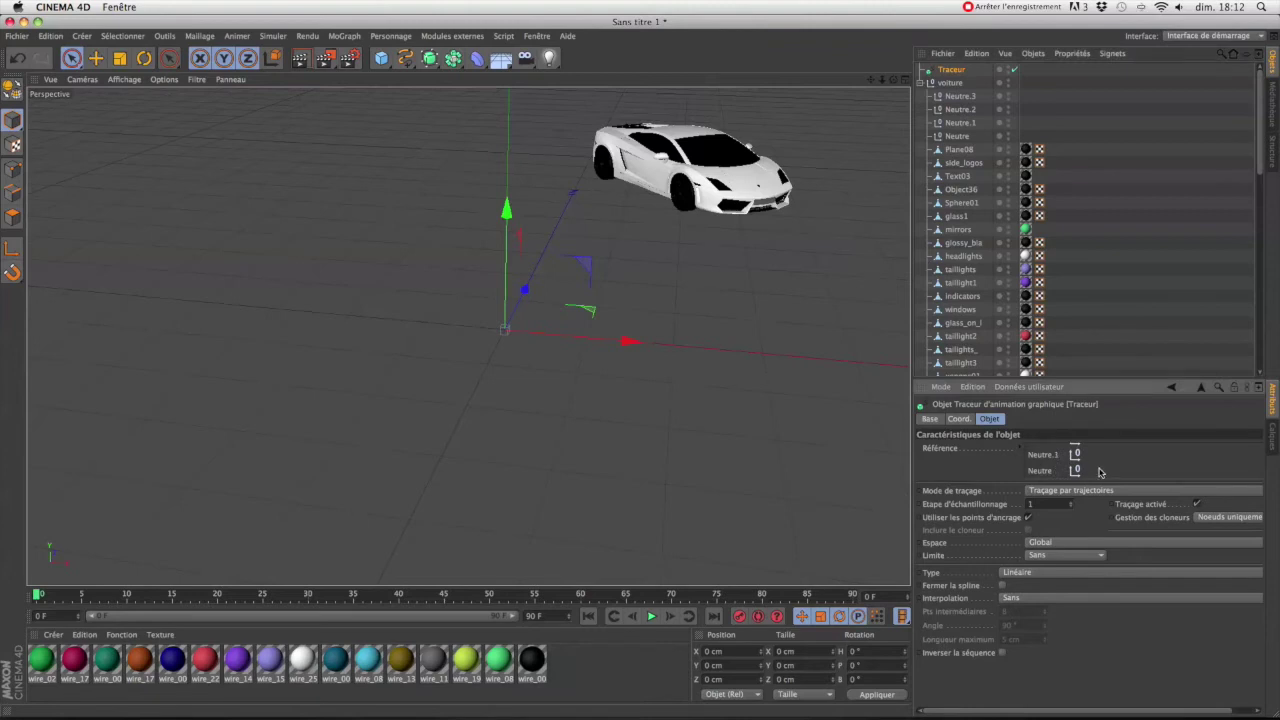
scroll(1099, 471, up, 2)
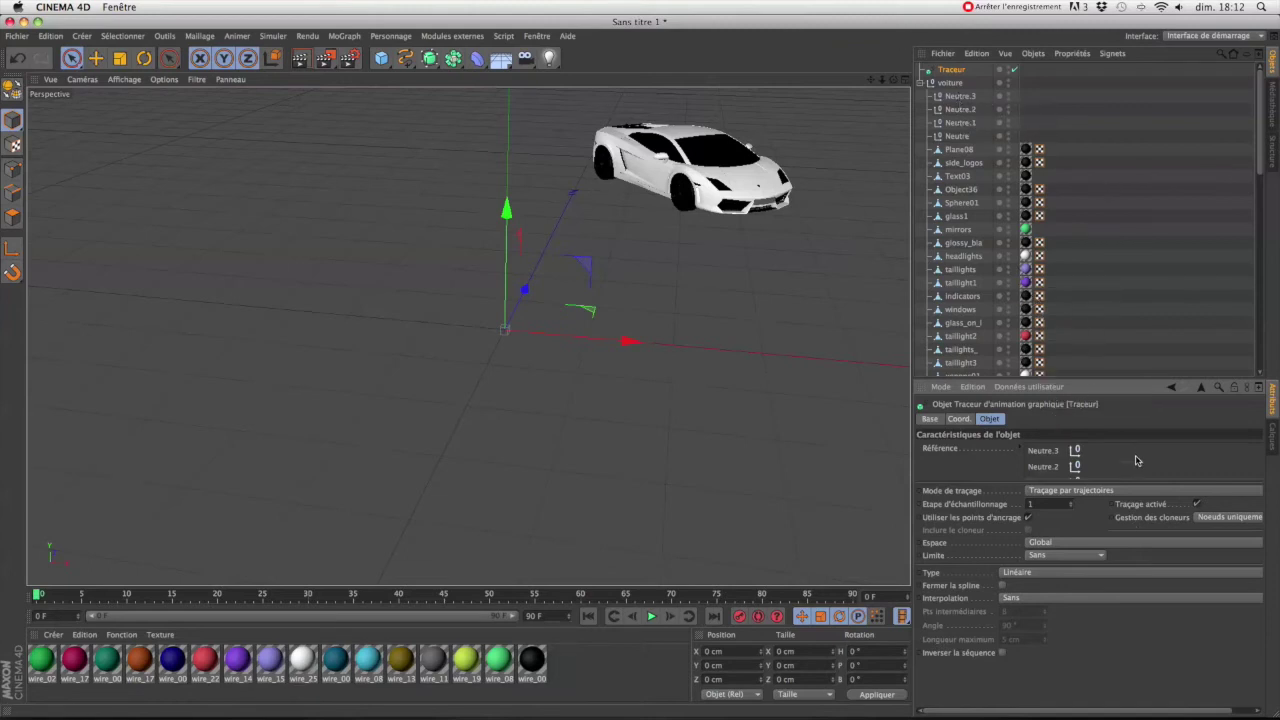
click(961, 99)
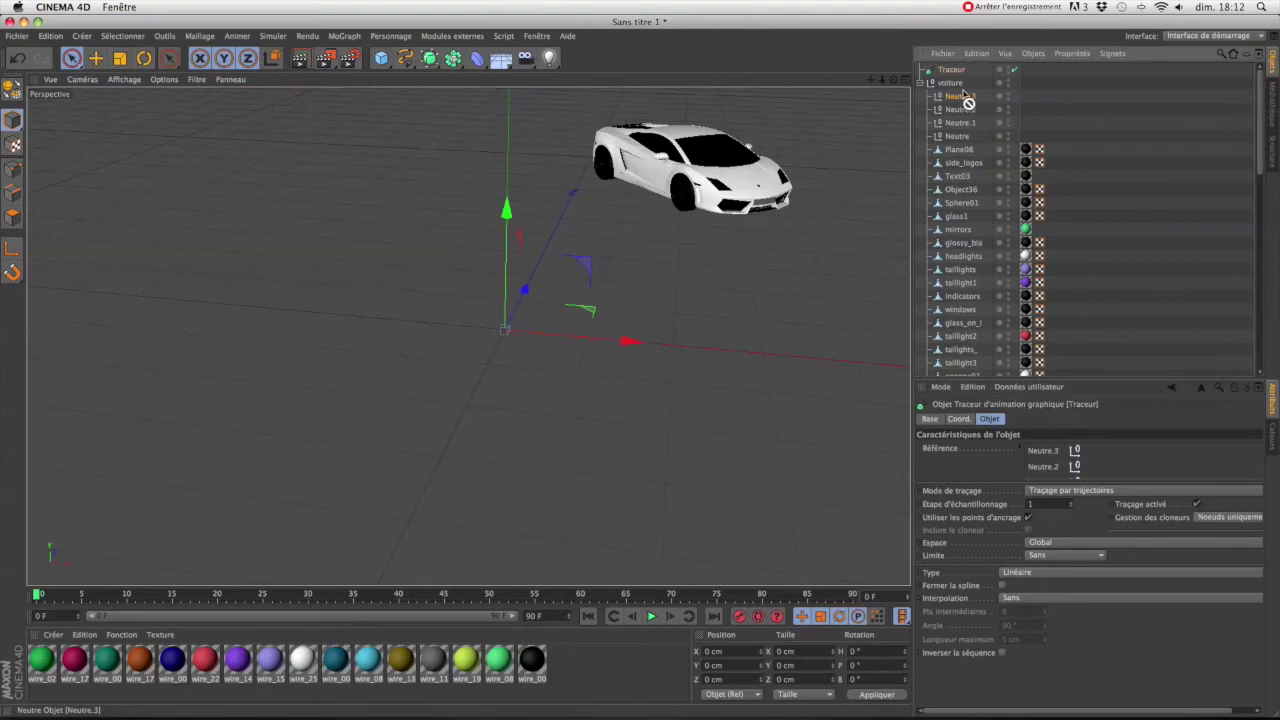
drag(964, 99, 964, 99)
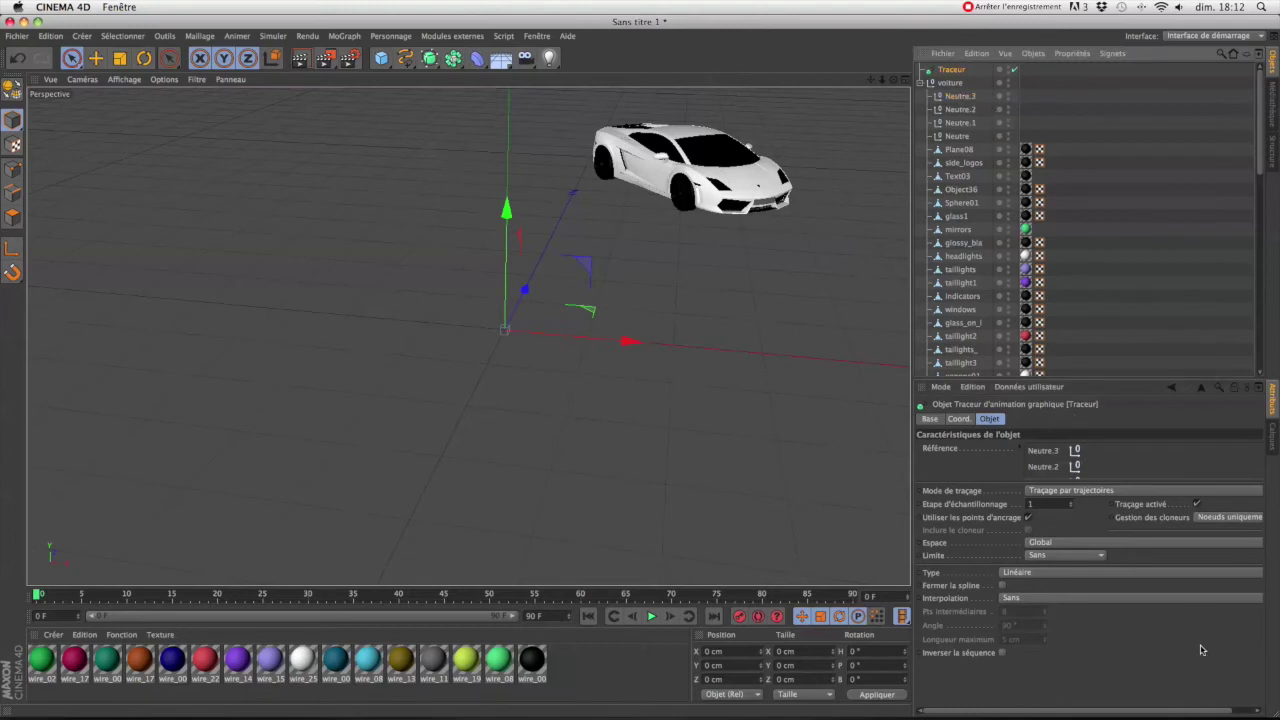
click(1078, 466)
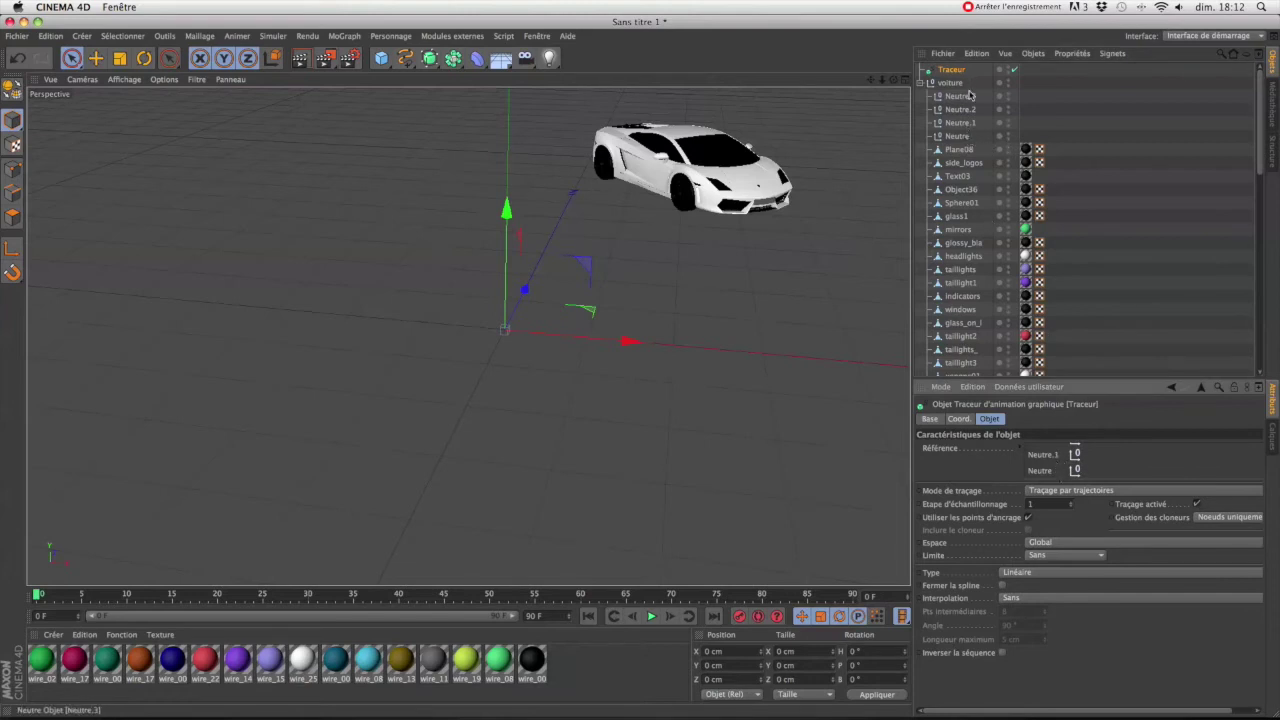
click(920, 84)
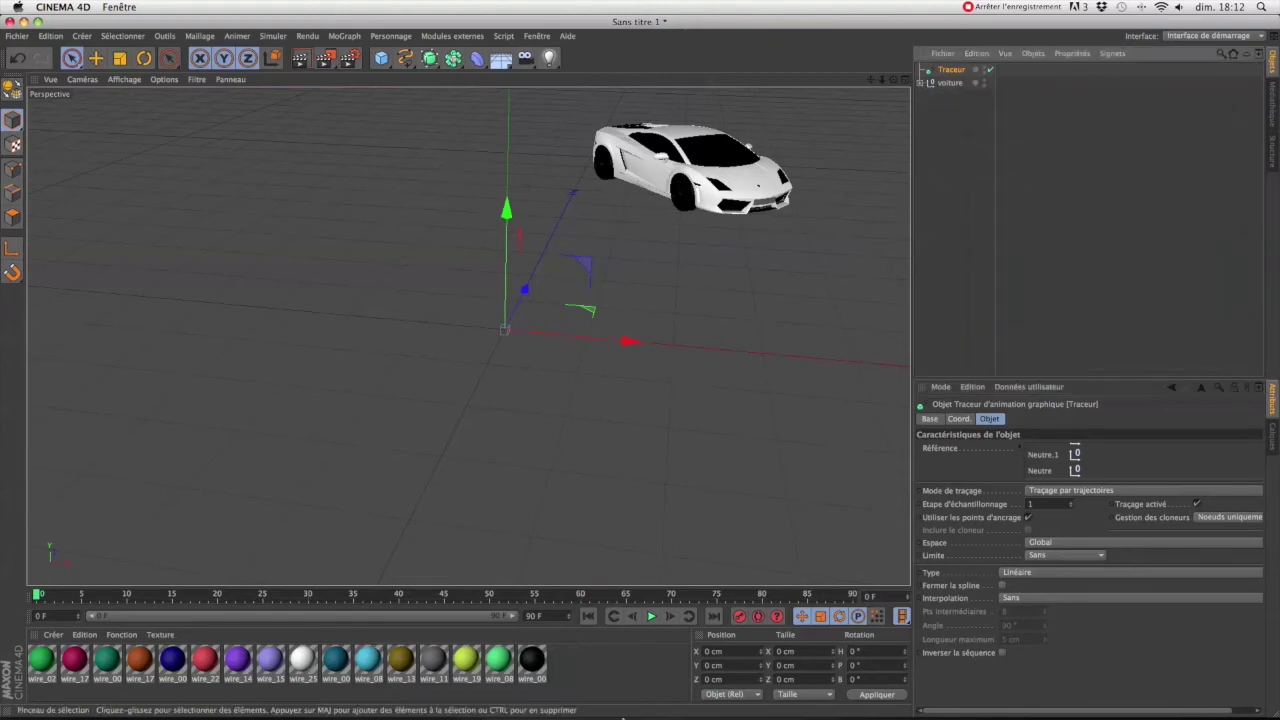
Step: Play the animation to check the traced wheel trajectories from another angle, and return to frame 0
click(650, 617)
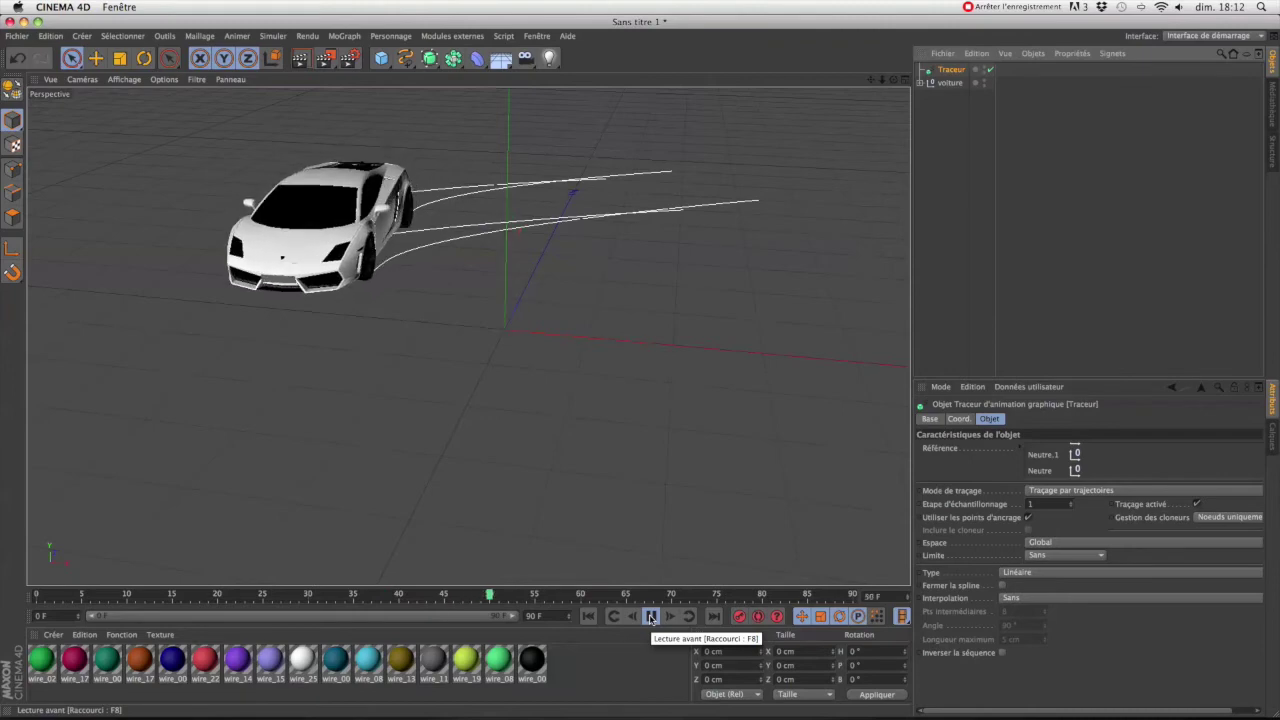
click(650, 617)
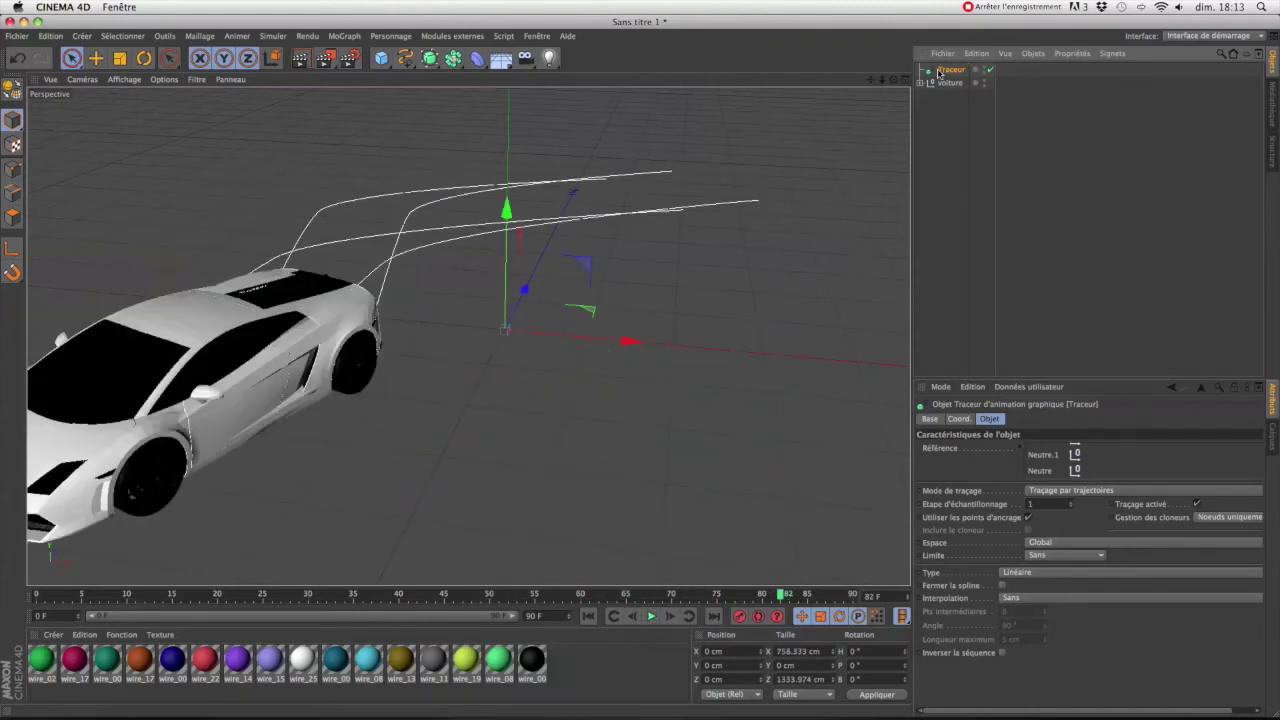
drag(895, 81, 467, 335)
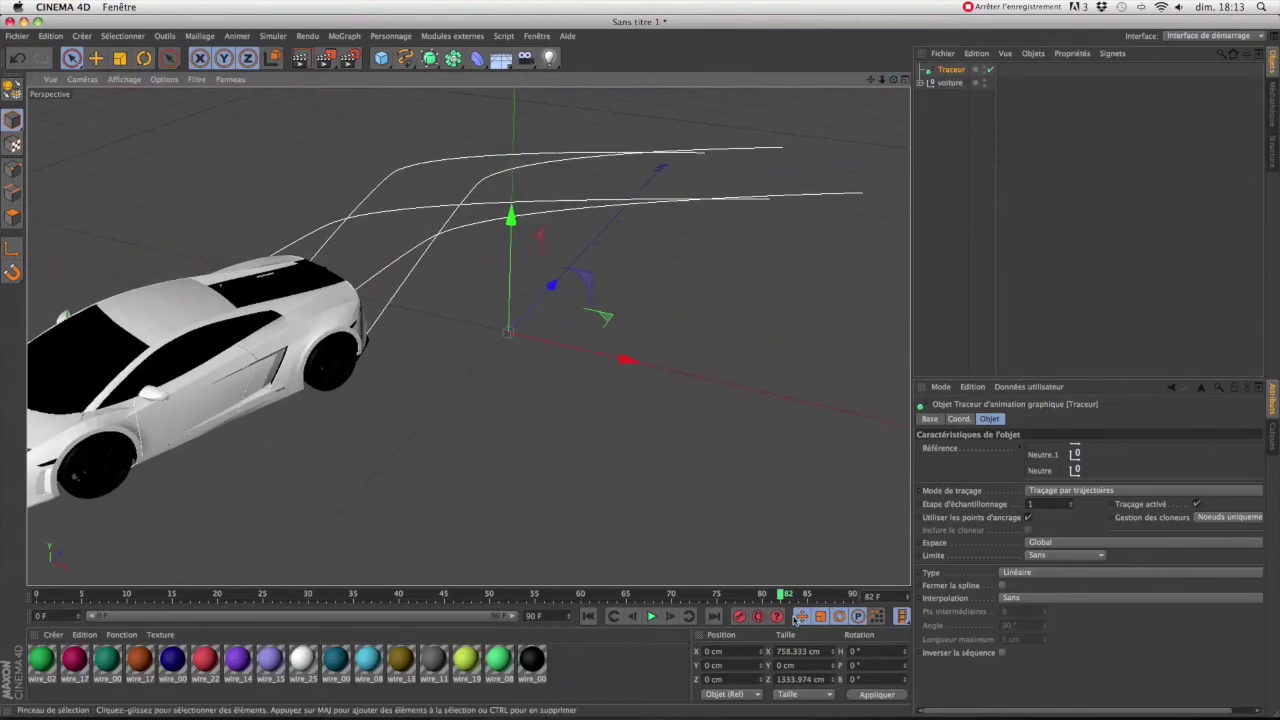
drag(785, 594, 6, 515)
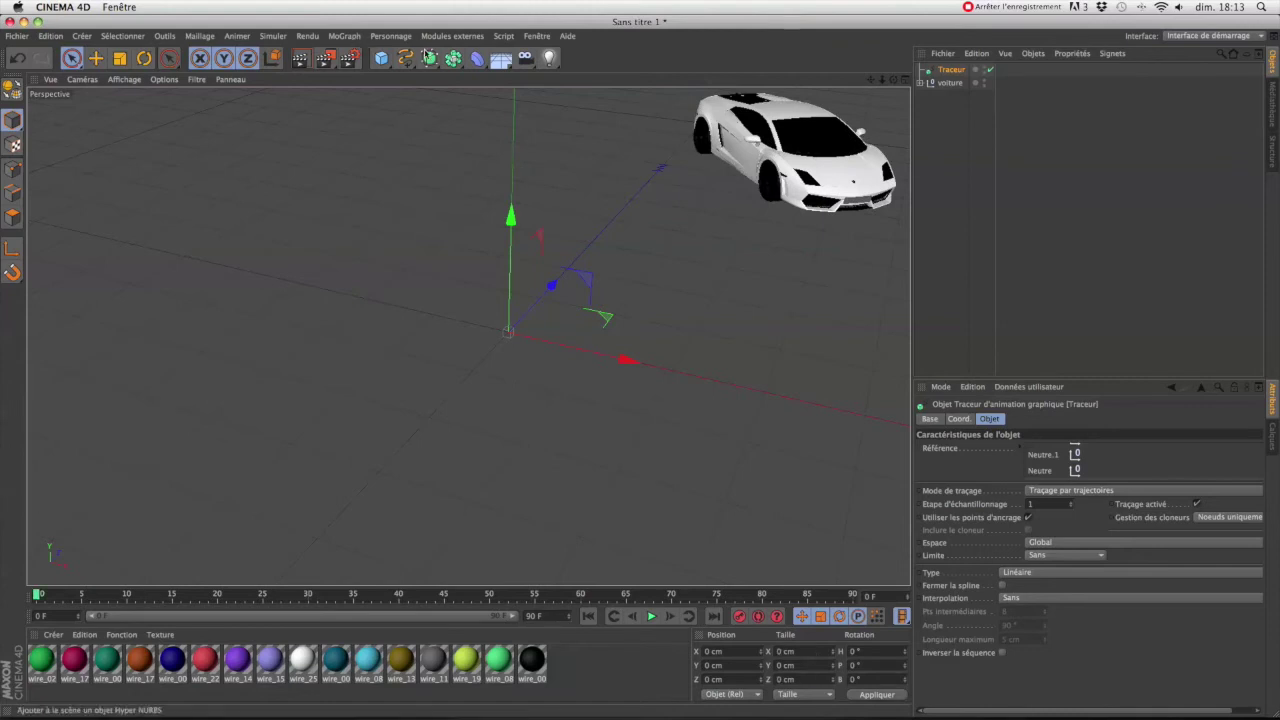
Step: Add an Extrusion contrôlée NURBS object and a Rectangle spline to the scene
click(455, 57)
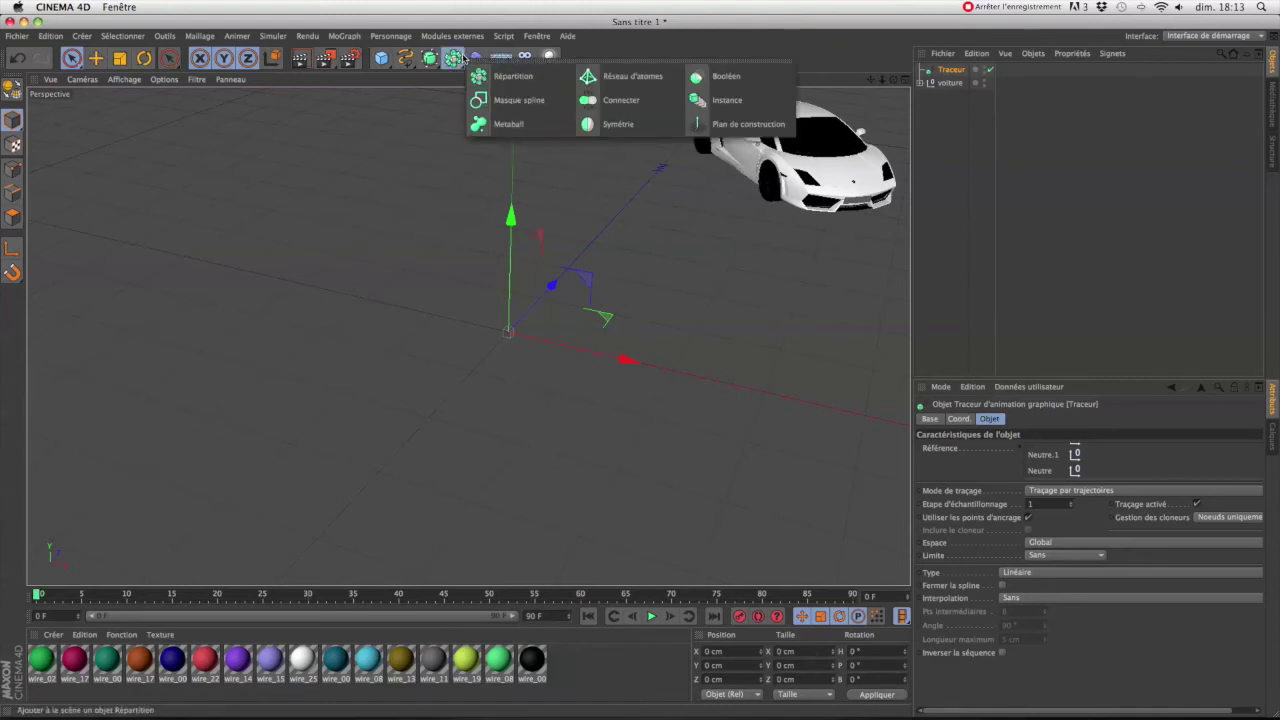
click(430, 57)
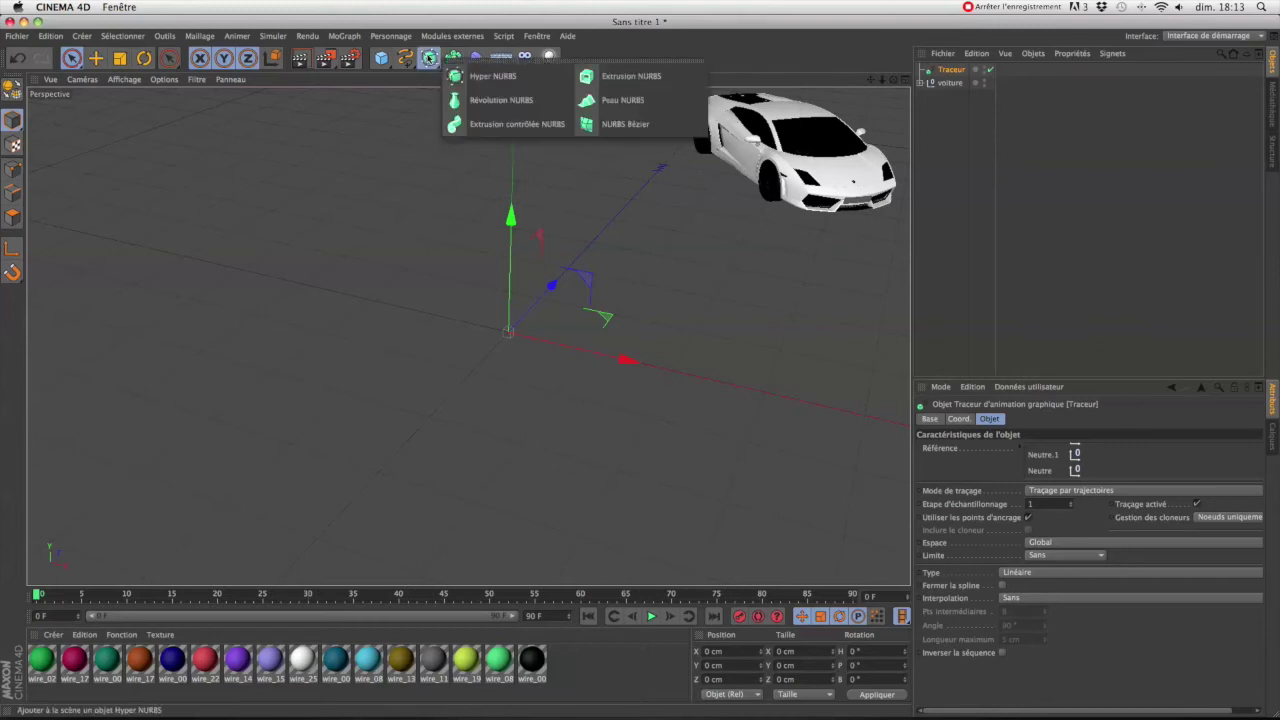
click(488, 126)
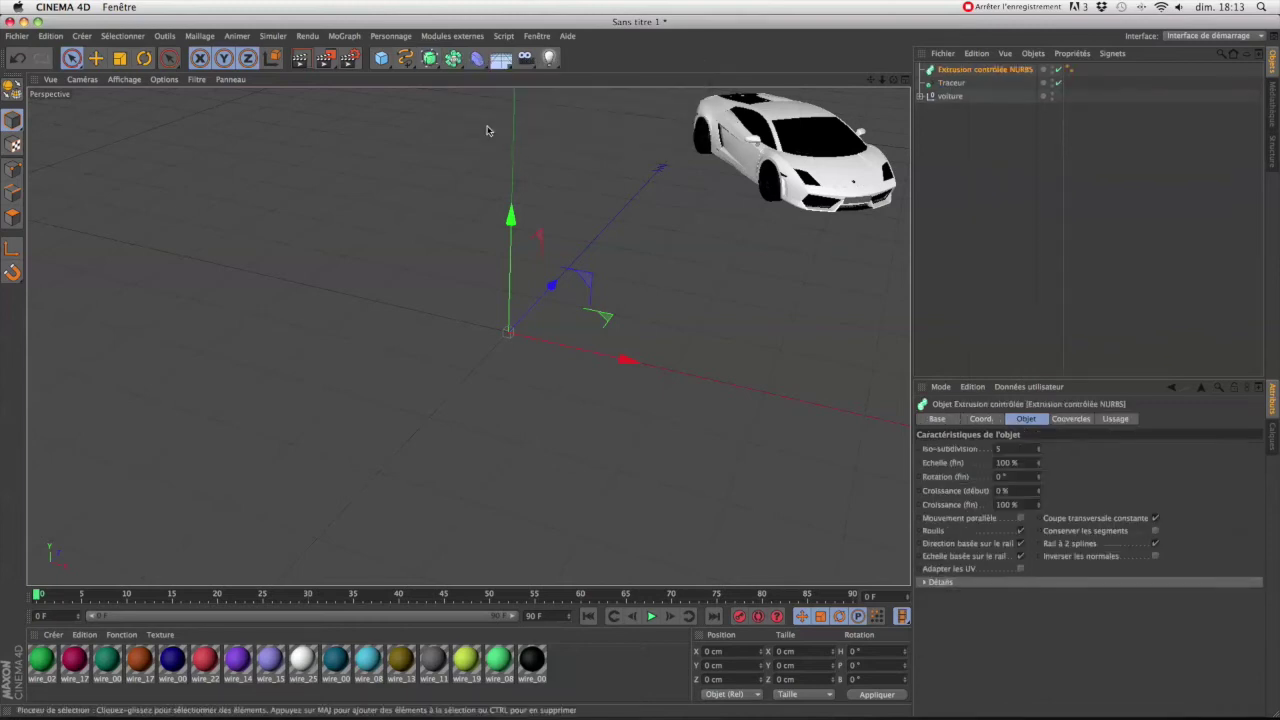
click(406, 57)
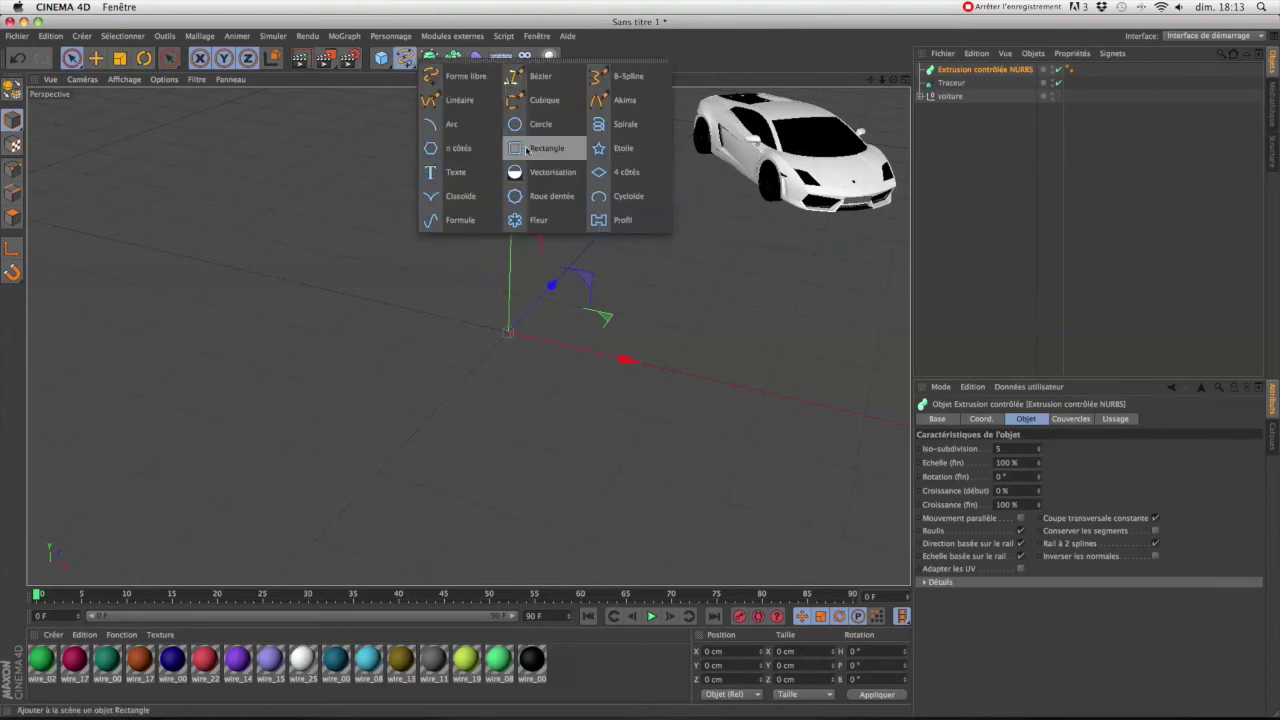
click(526, 150)
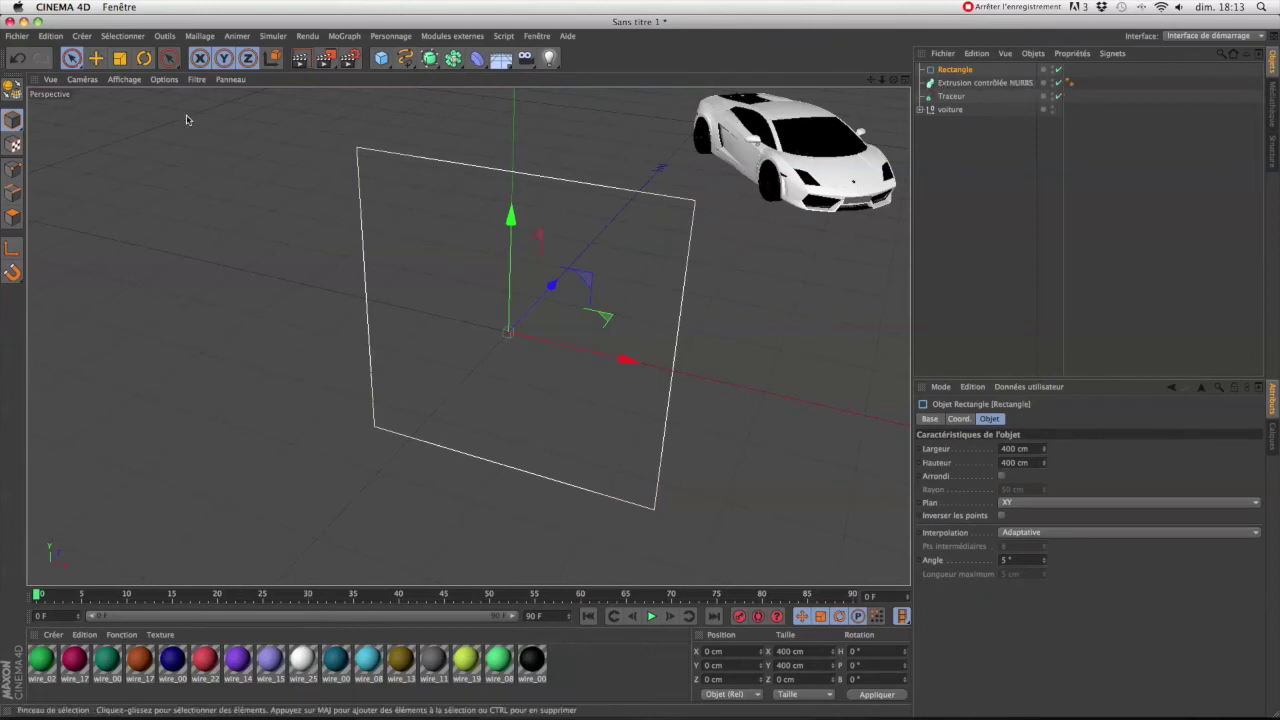
Step: Scale the Rectangle spline down uniformly to about 19.35 cm wide and high, working in a full-size front view
click(144, 58)
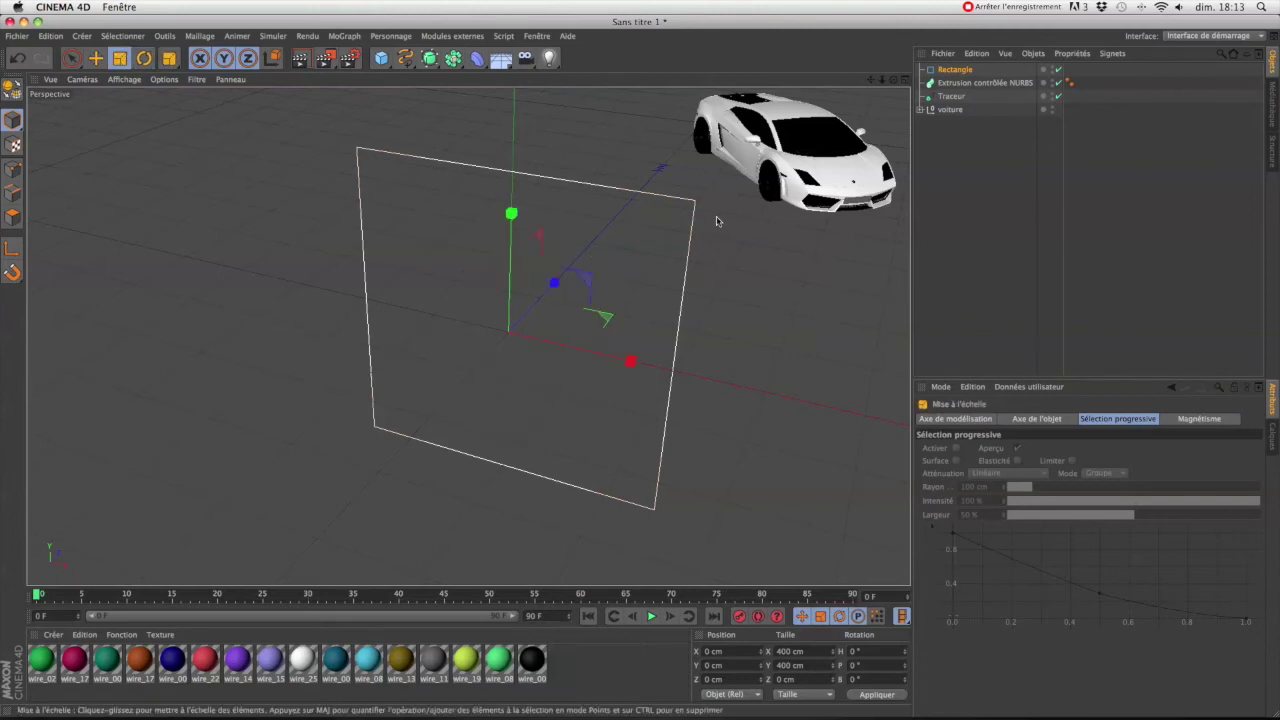
click(906, 80)
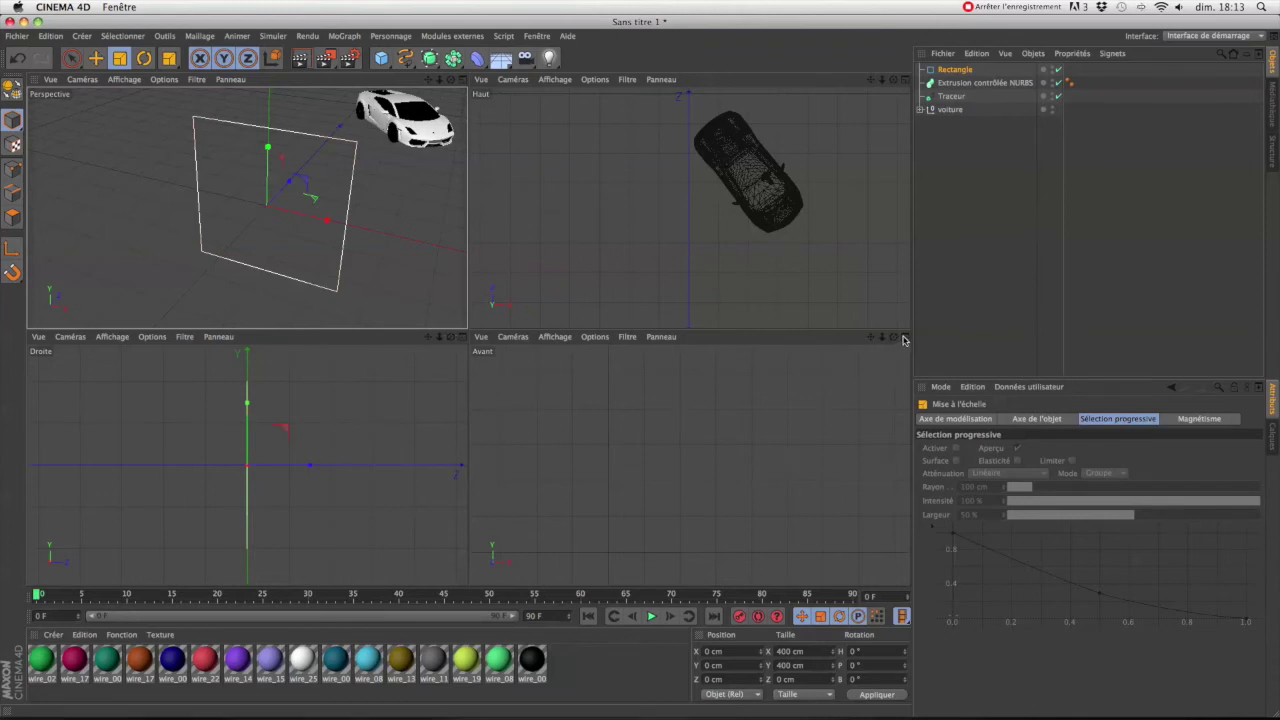
middle_click(700, 411)
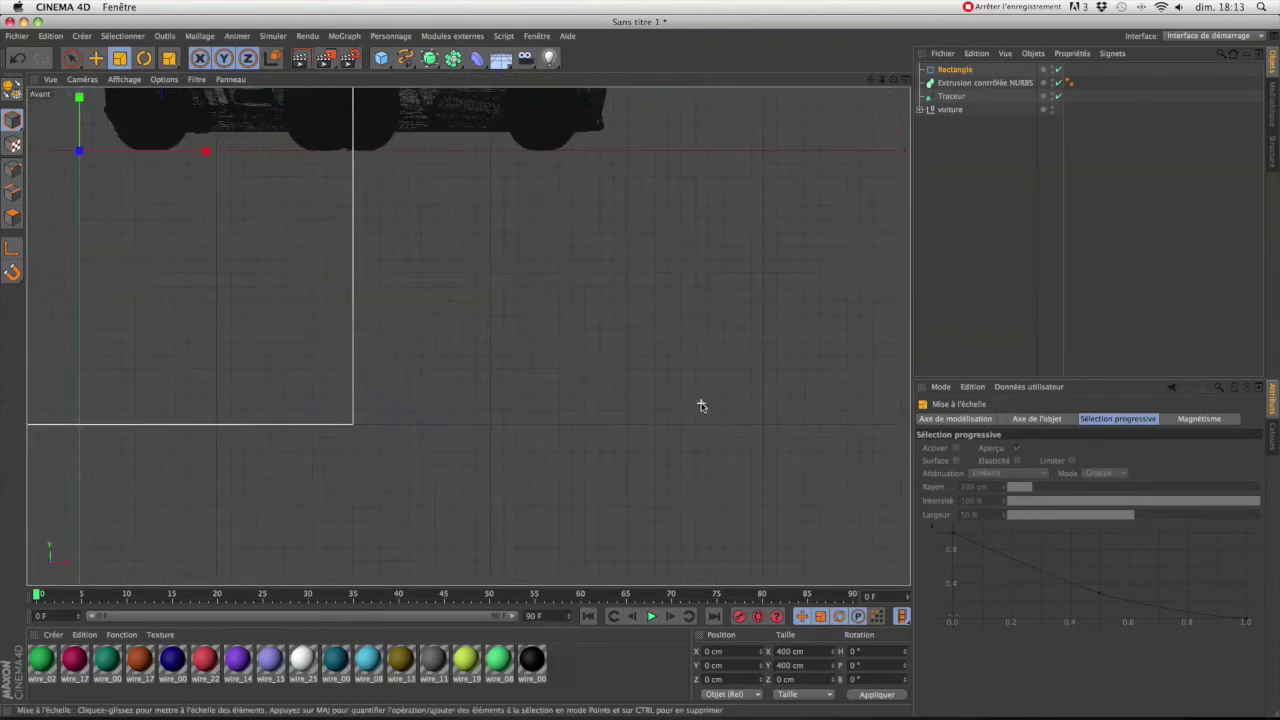
drag(871, 79, 1163, 235)
drag(433, 213, 437, 331)
mouse_move(563, 340)
mouse_down()
mouse_move(503, 342)
mouse_move(562, 339)
mouse_move(540, 338)
mouse_up()
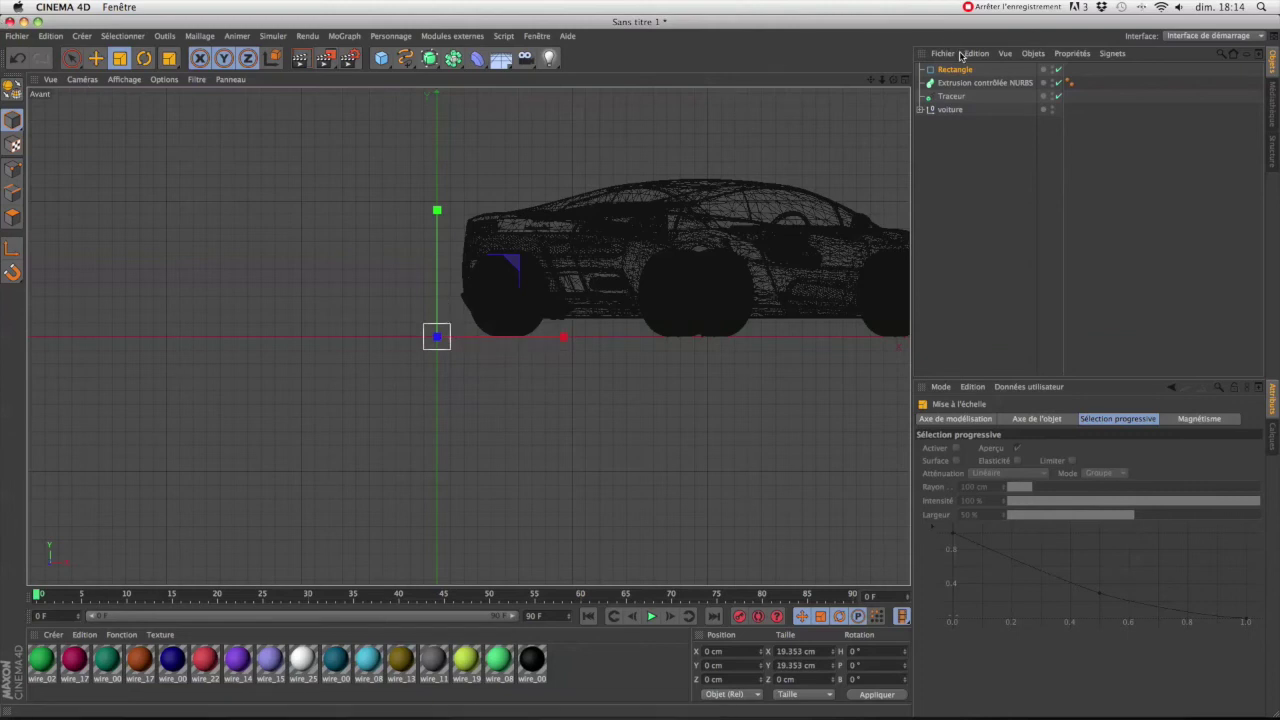
Step: Make the Rectangle spline editable and flatten it along Y to a height of about 0.38 cm
click(15, 87)
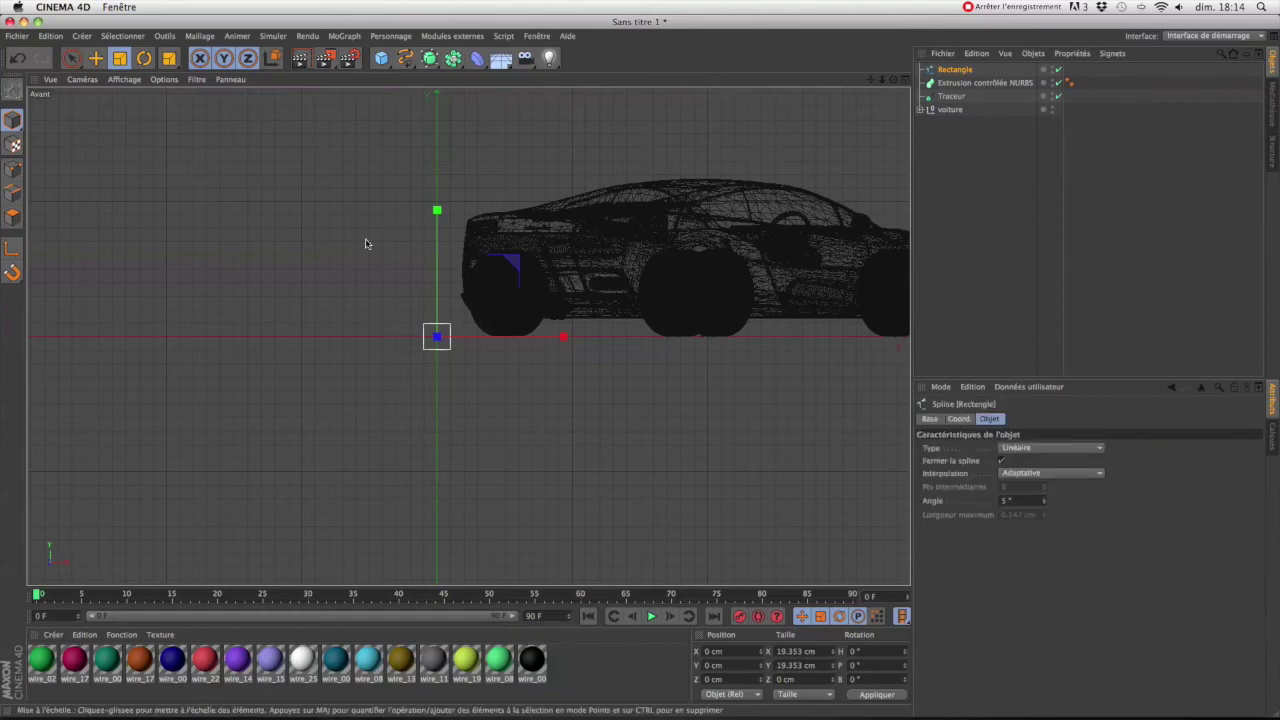
drag(437, 212, 436, 334)
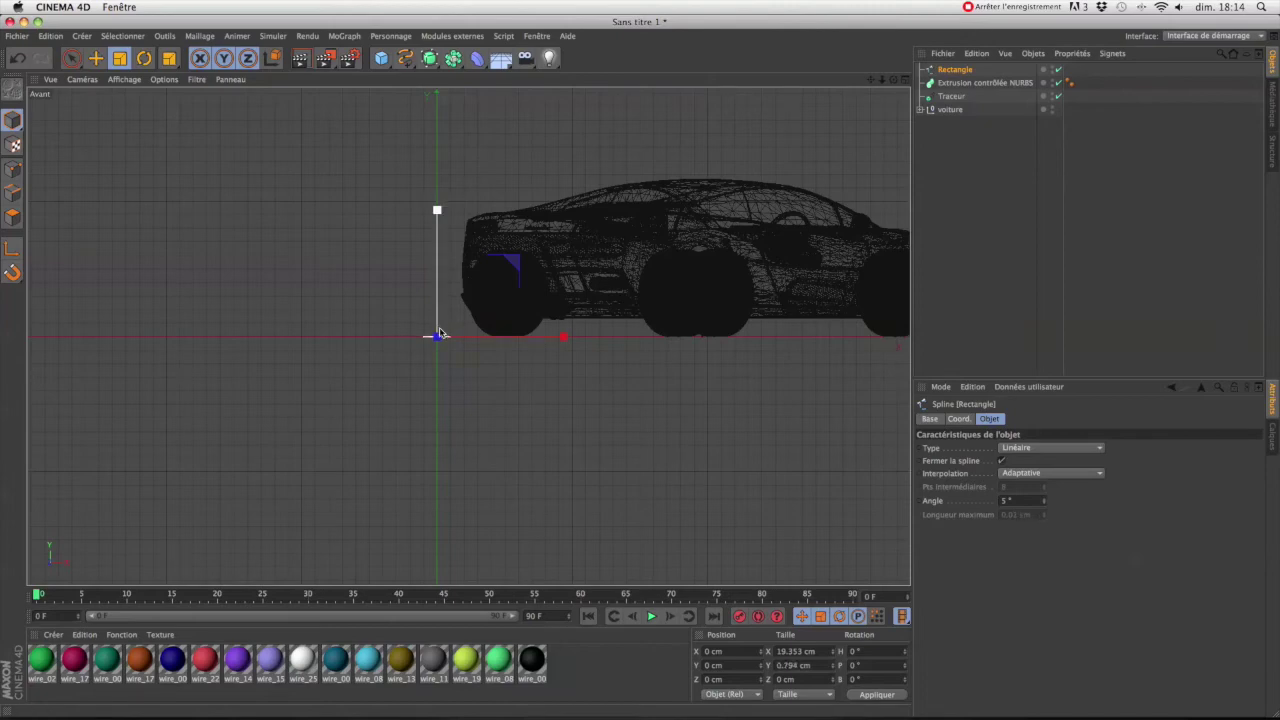
scroll(437, 337, up, 3)
scroll(437, 337, up, 5)
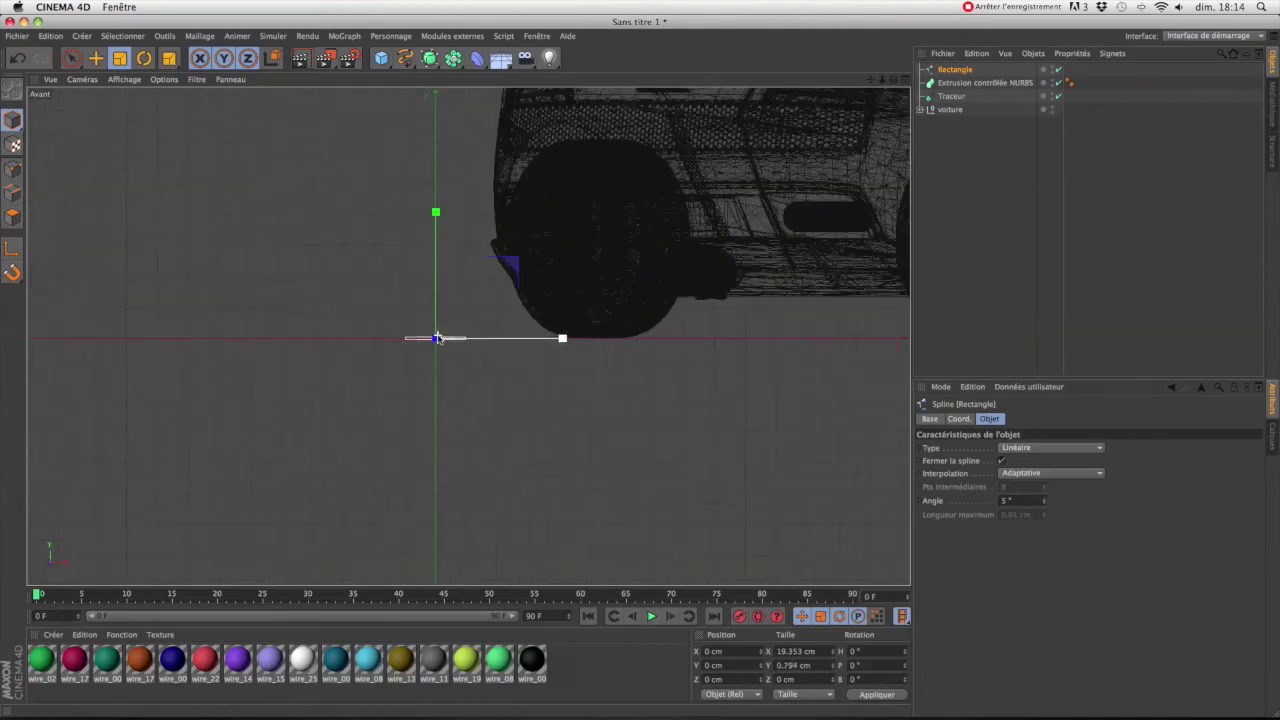
scroll(437, 337, up, 4)
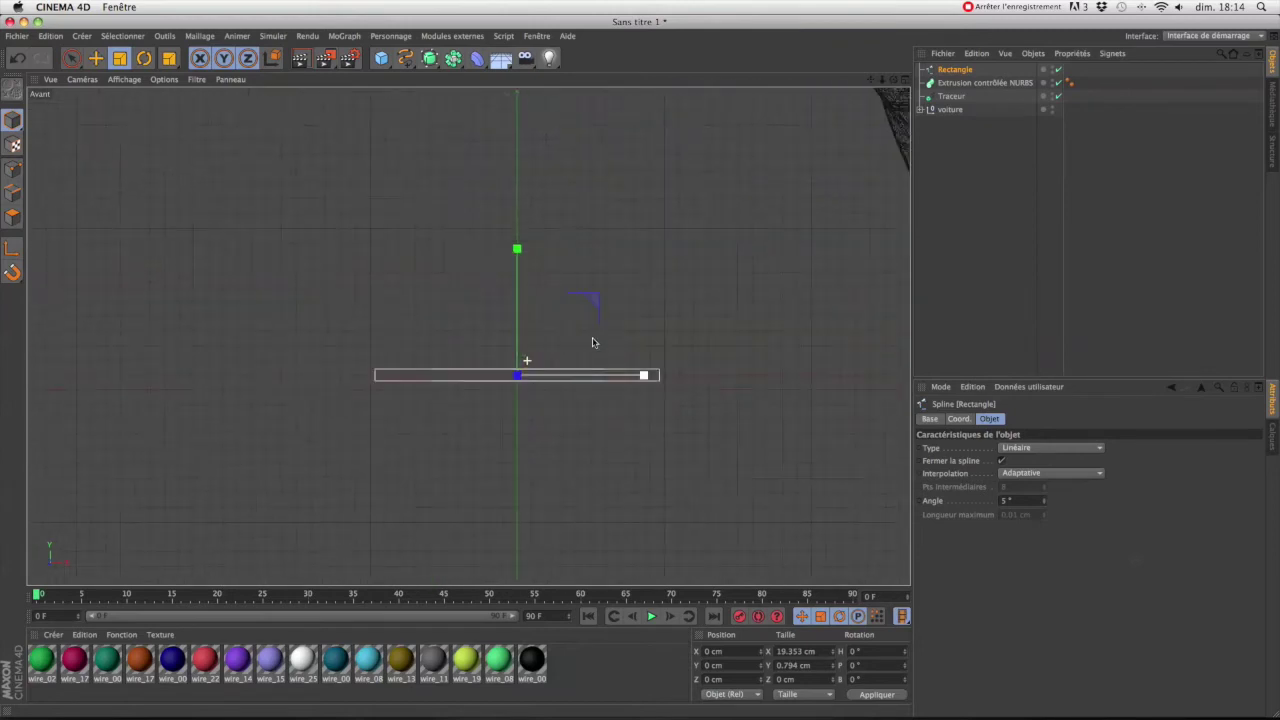
drag(580, 228, 585, 297)
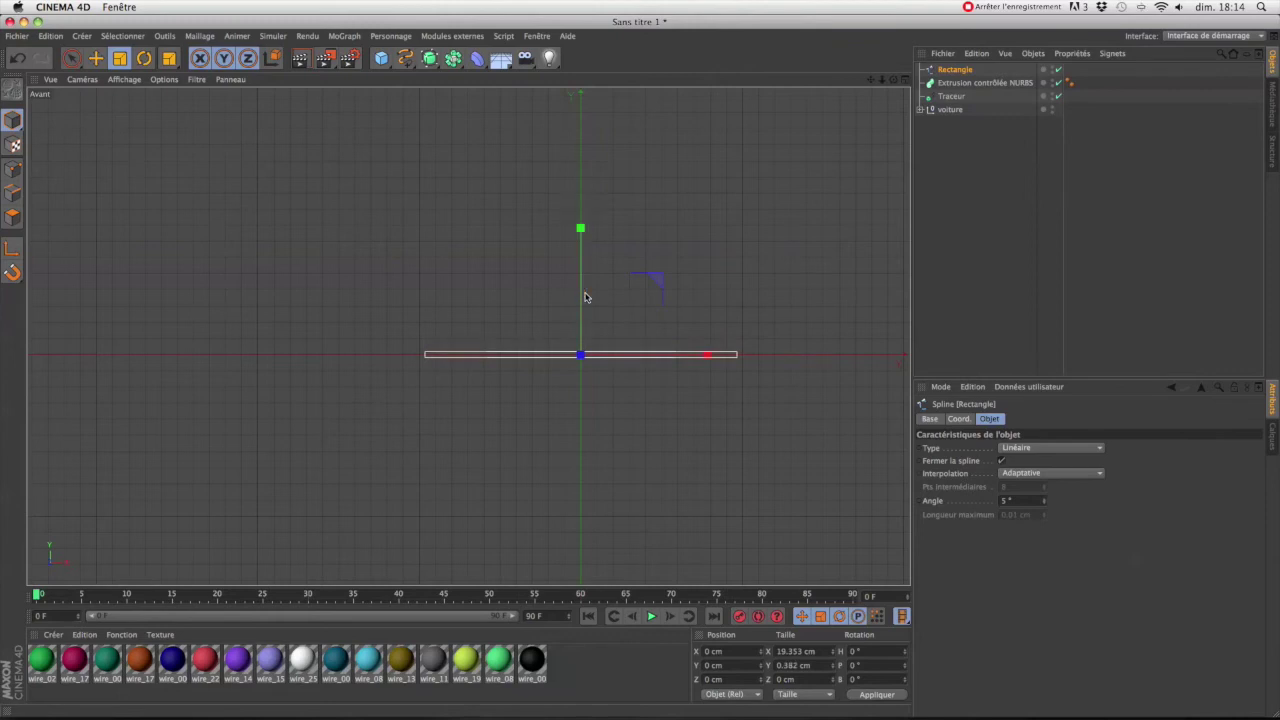
Step: In a full-size perspective view, make Traceur and Rectangle children of Extrusion contrôlée NURBS, with Rectangle listed above Traceur
click(893, 79)
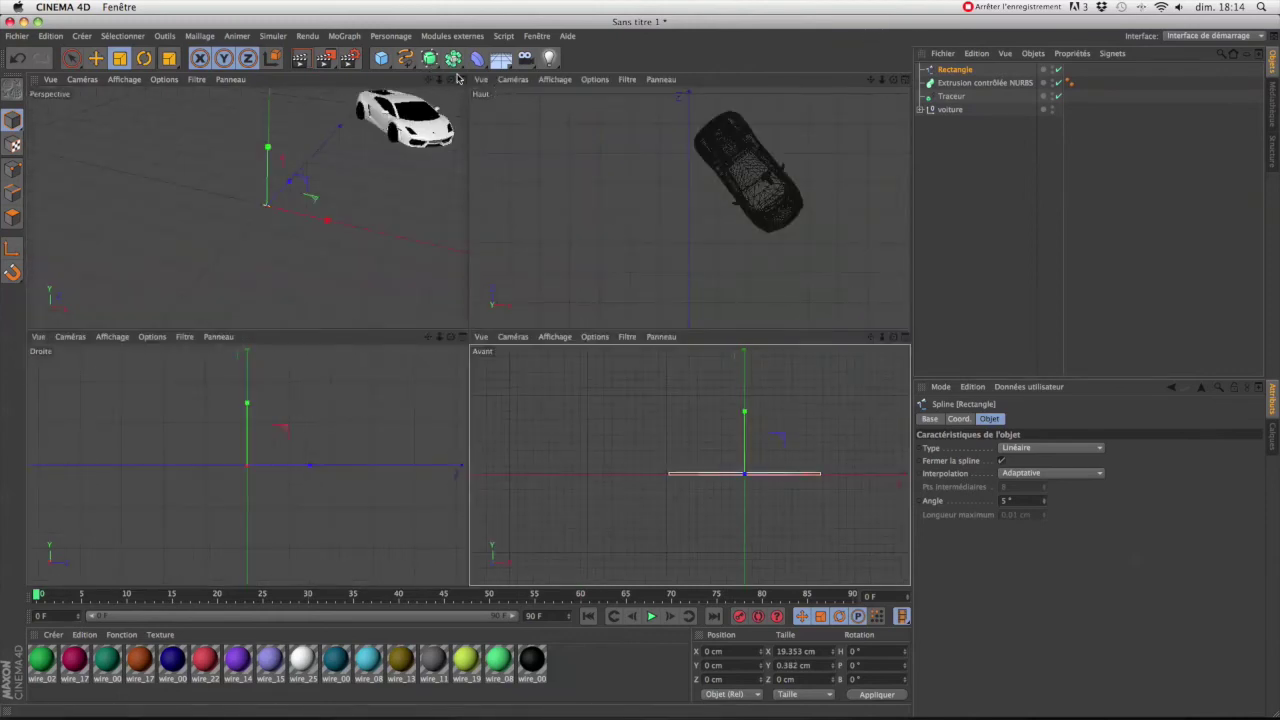
click(457, 79)
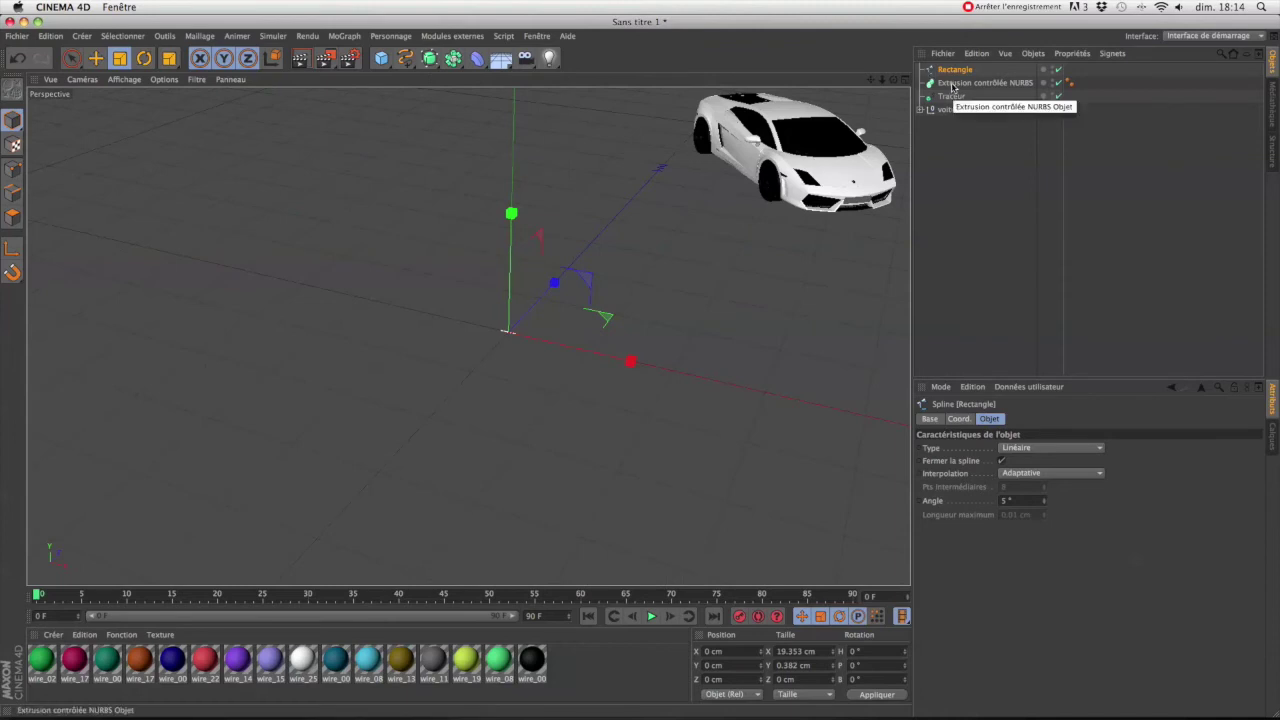
drag(955, 71, 958, 90)
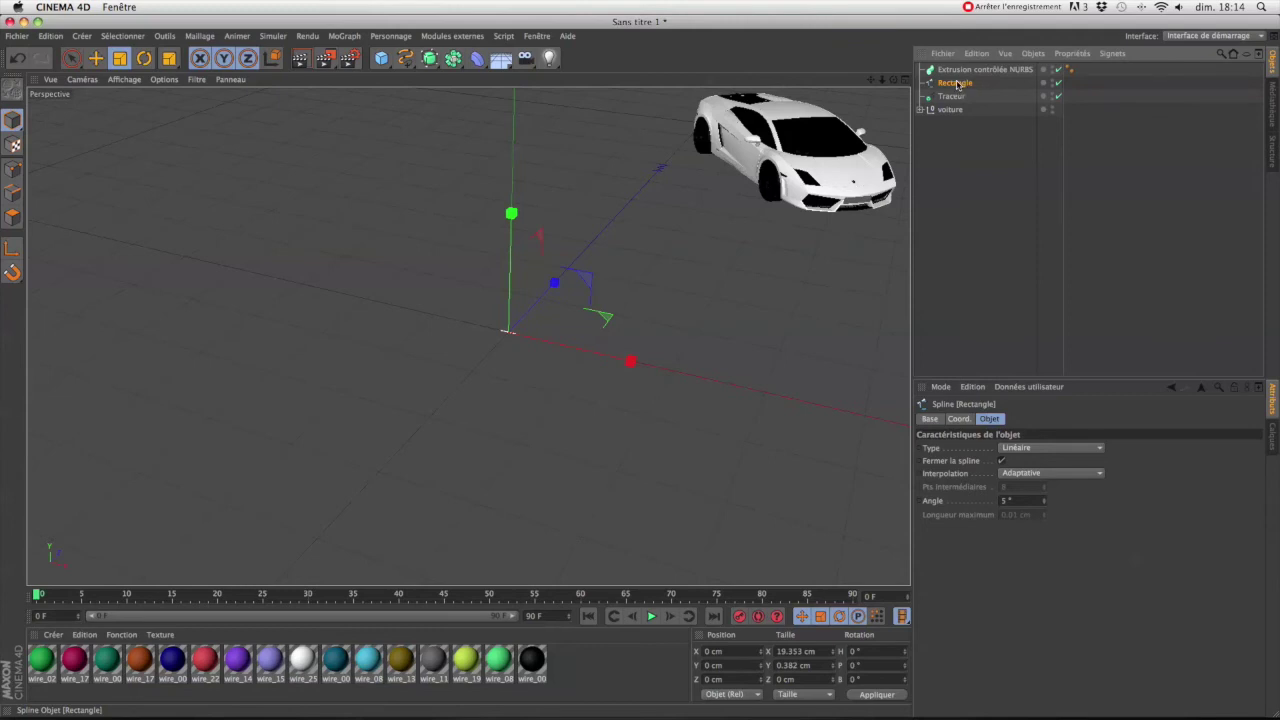
drag(951, 97, 953, 80)
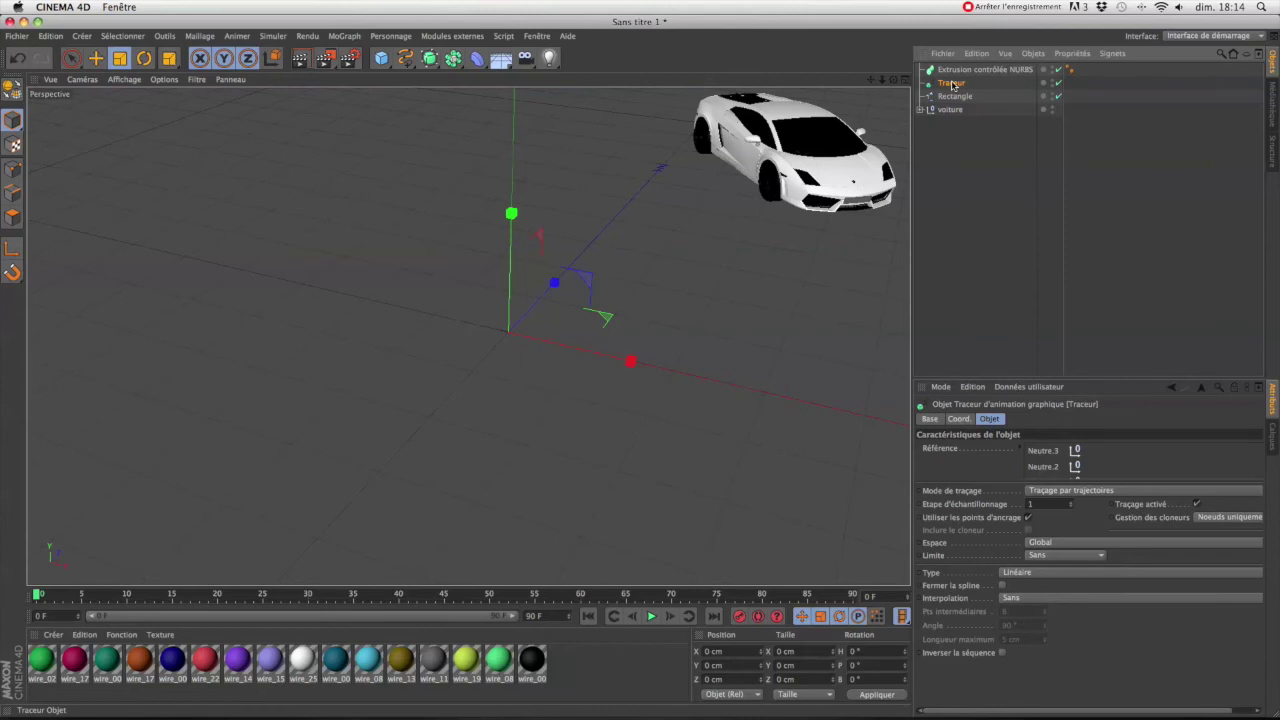
drag(951, 85, 952, 80)
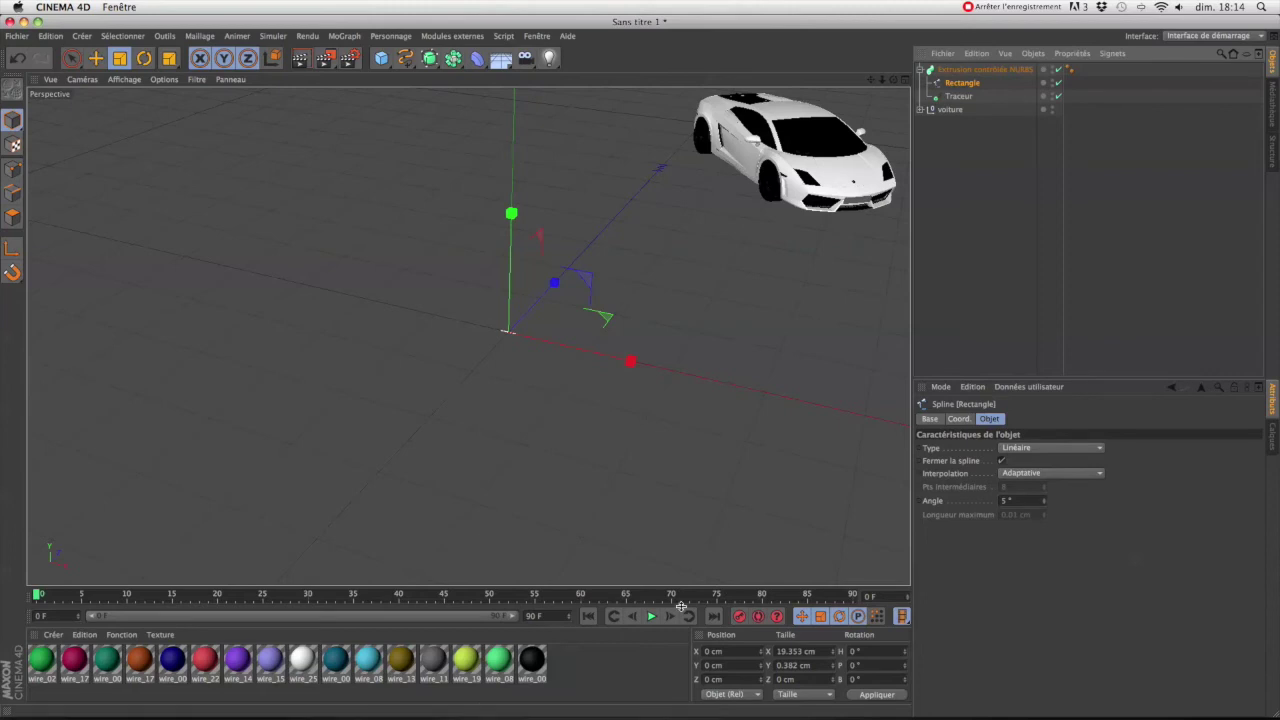
Step: Play the animation to check the extruded wheel tracks, render the view at frame 77, and return to frame 0
click(652, 616)
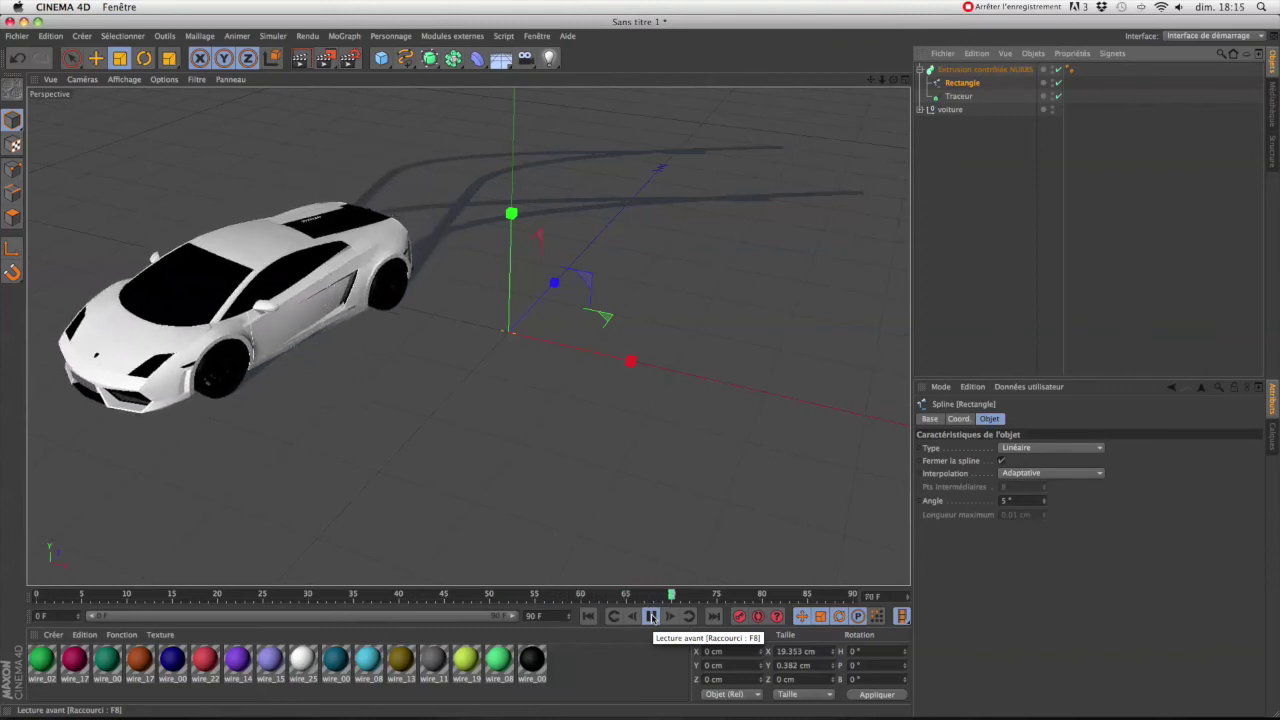
click(651, 617)
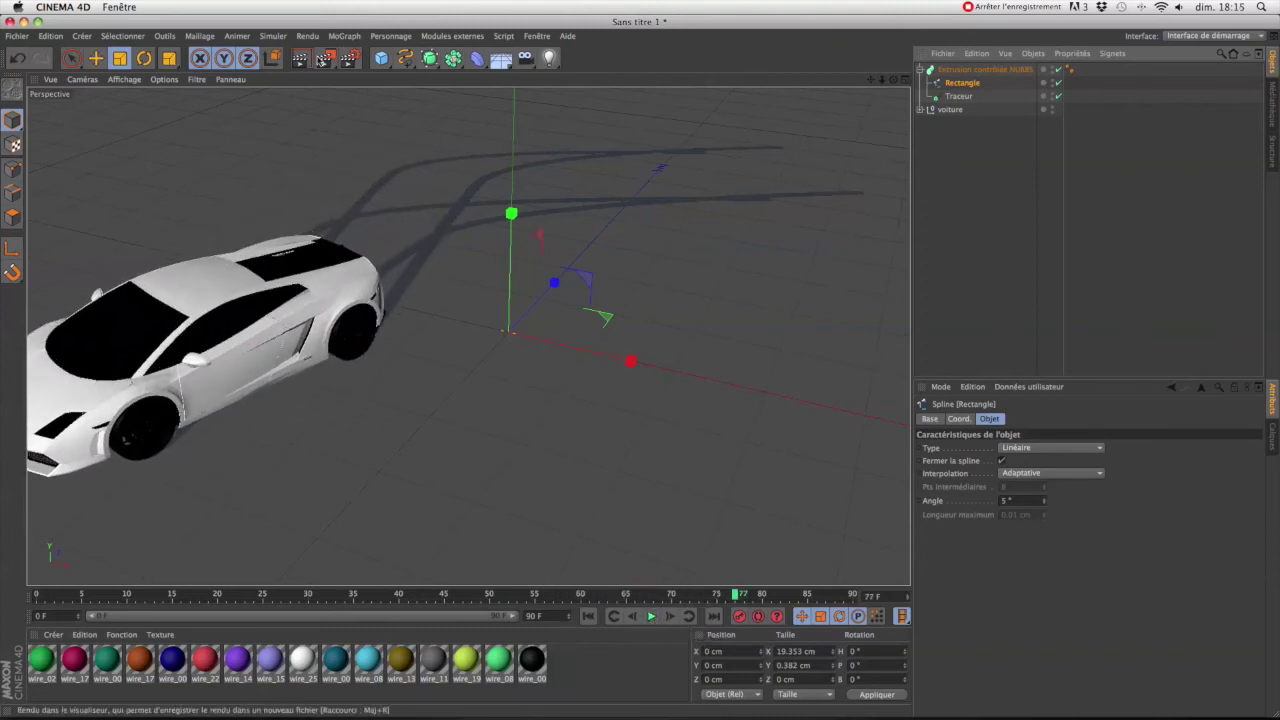
click(303, 59)
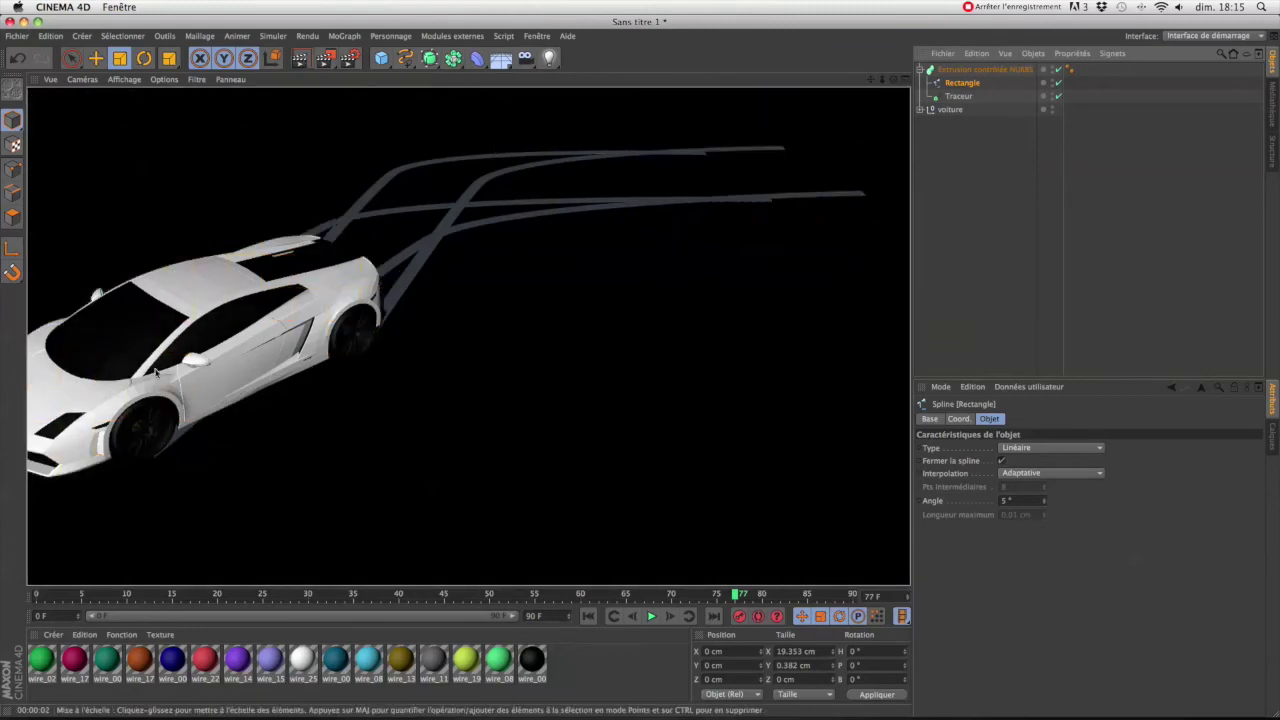
click(258, 271)
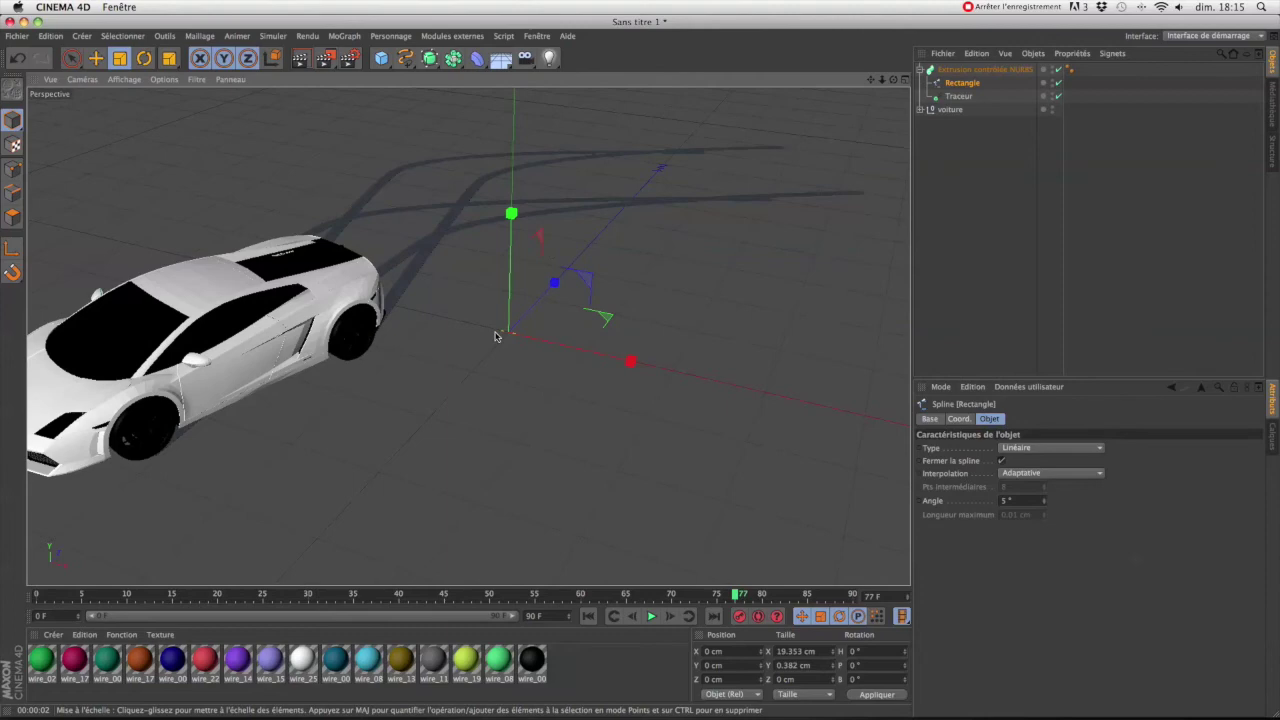
mouse_move(740, 594)
mouse_down()
mouse_move(827, 592)
mouse_move(42, 535)
mouse_up()
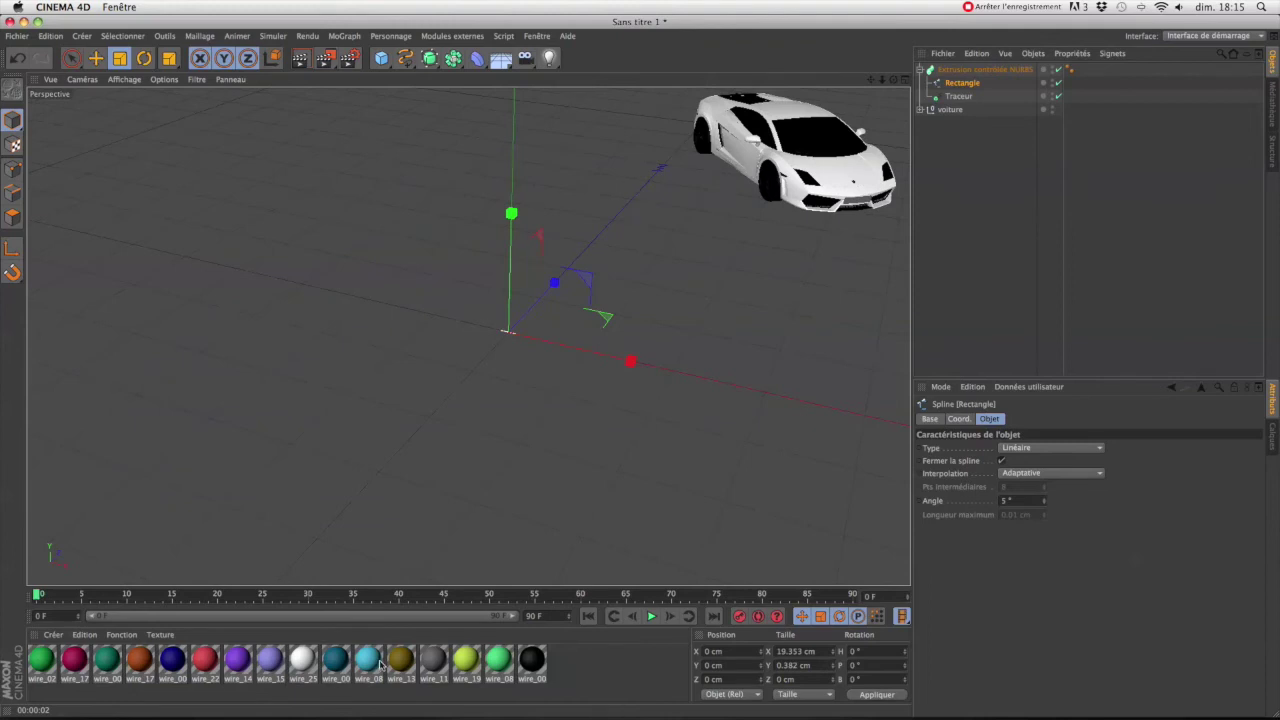
Step: Create a new material and switch off its Spécularité channel in the material editor
click(53, 635)
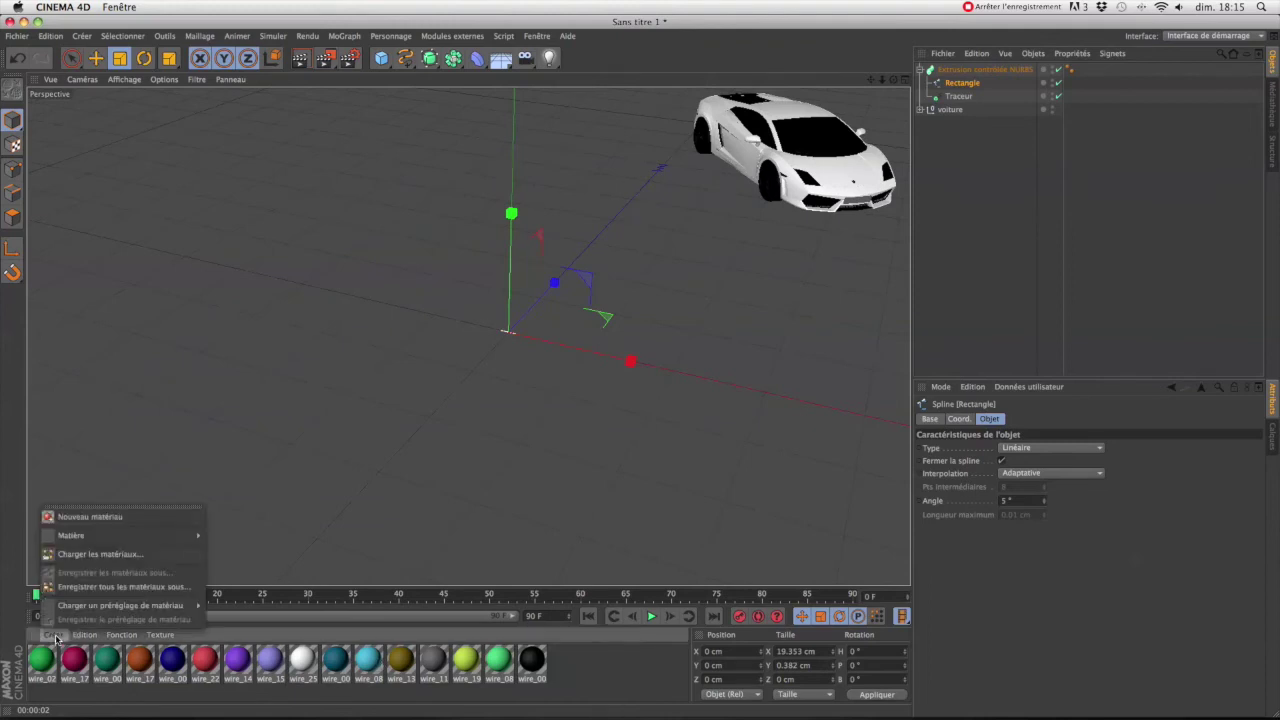
click(75, 517)
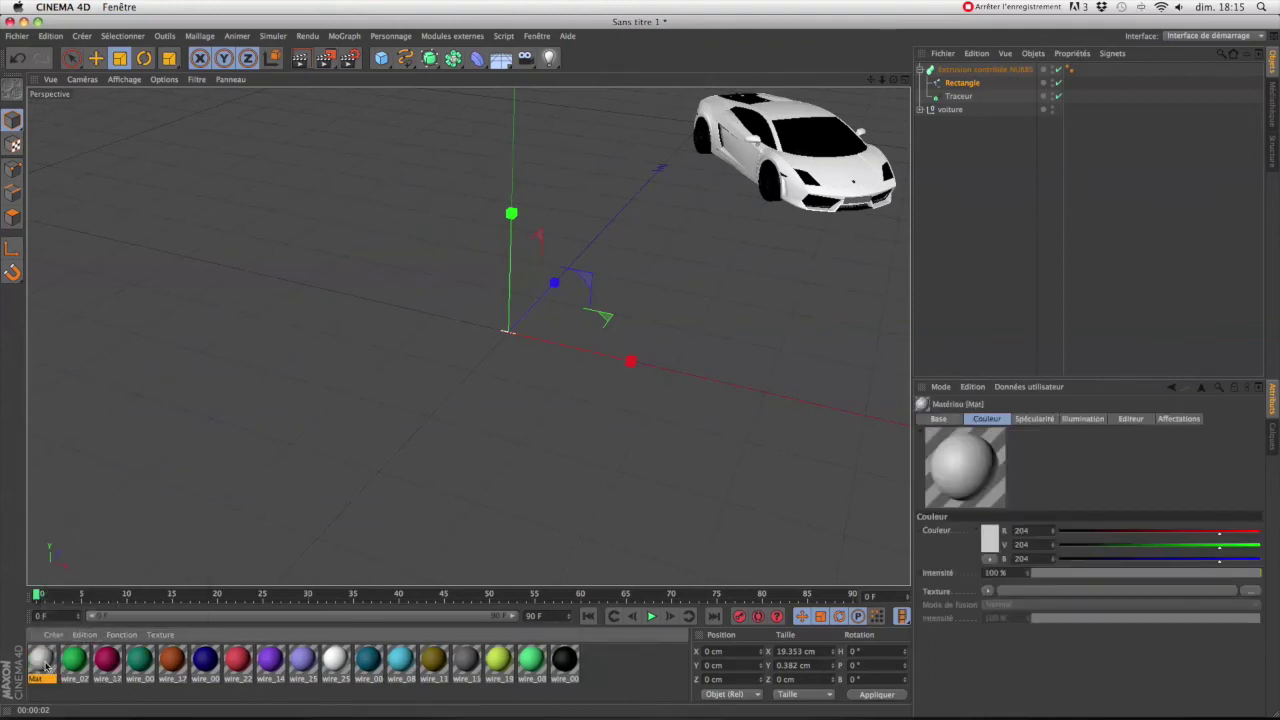
double_click(41, 660)
click(280, 372)
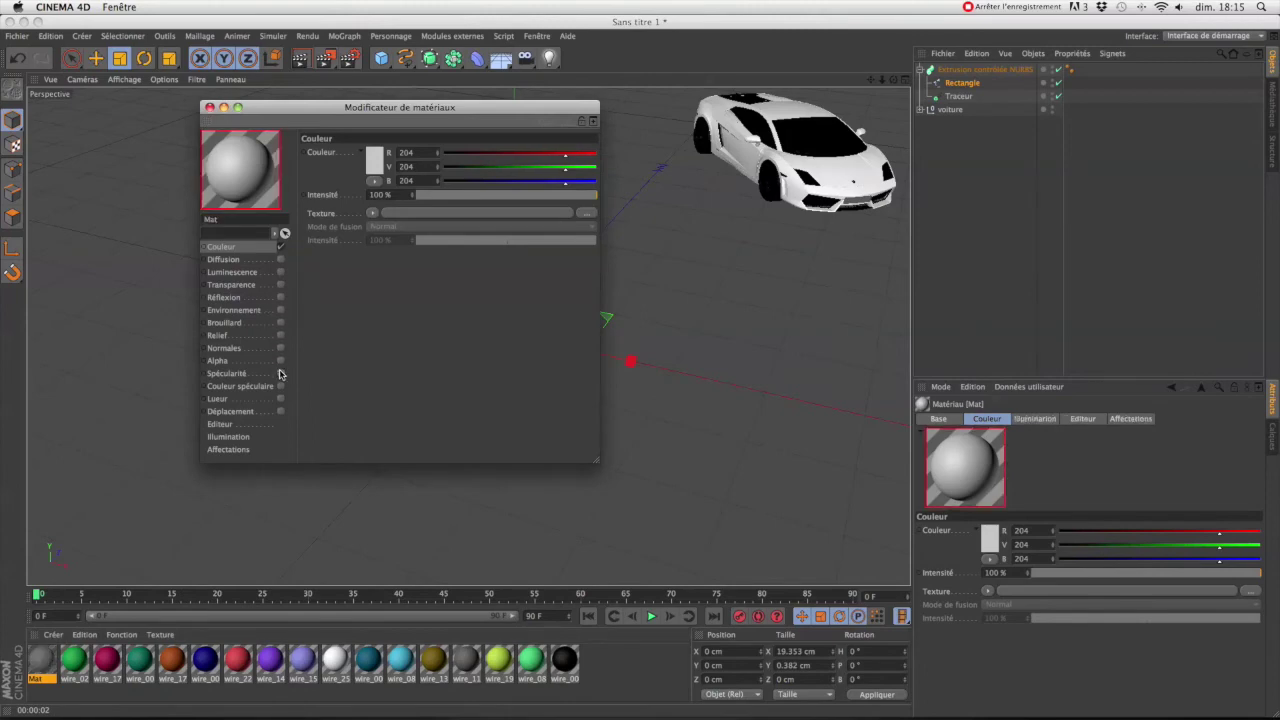
Step: Set the new material's Couleur to black, RGB 0, 0, 0
click(377, 158)
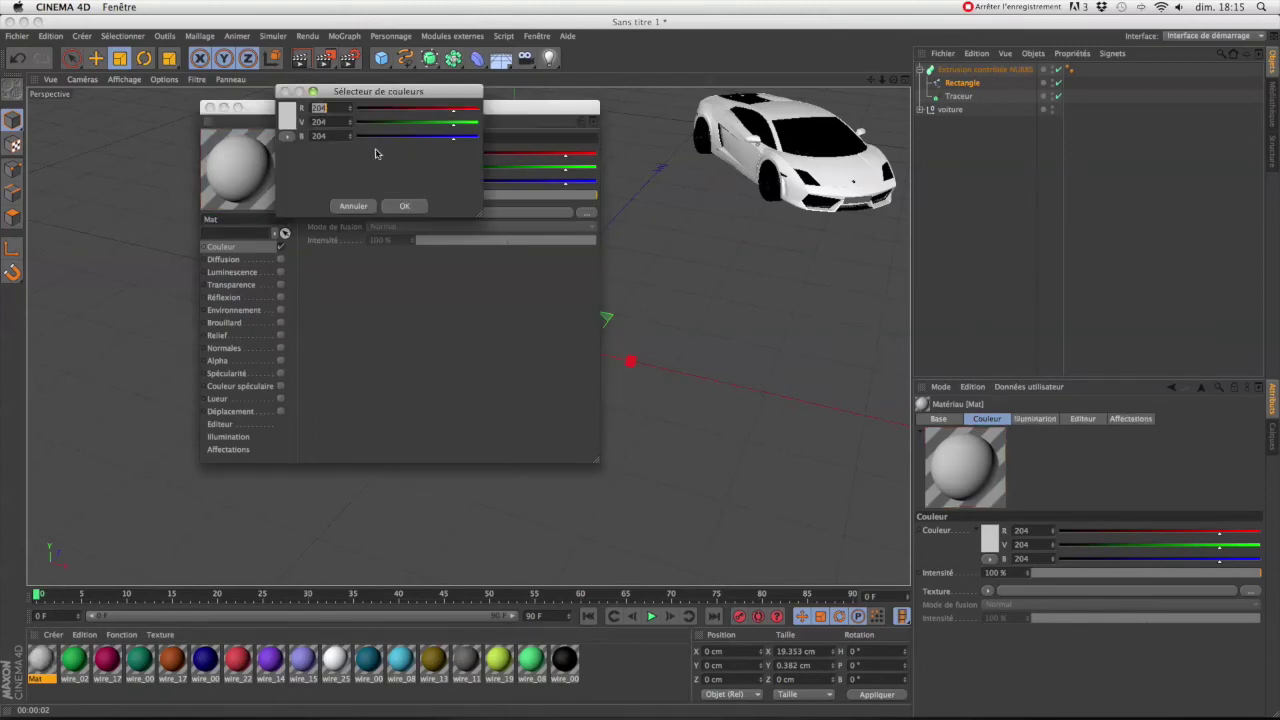
click(292, 116)
drag(449, 232, 455, 342)
click(326, 133)
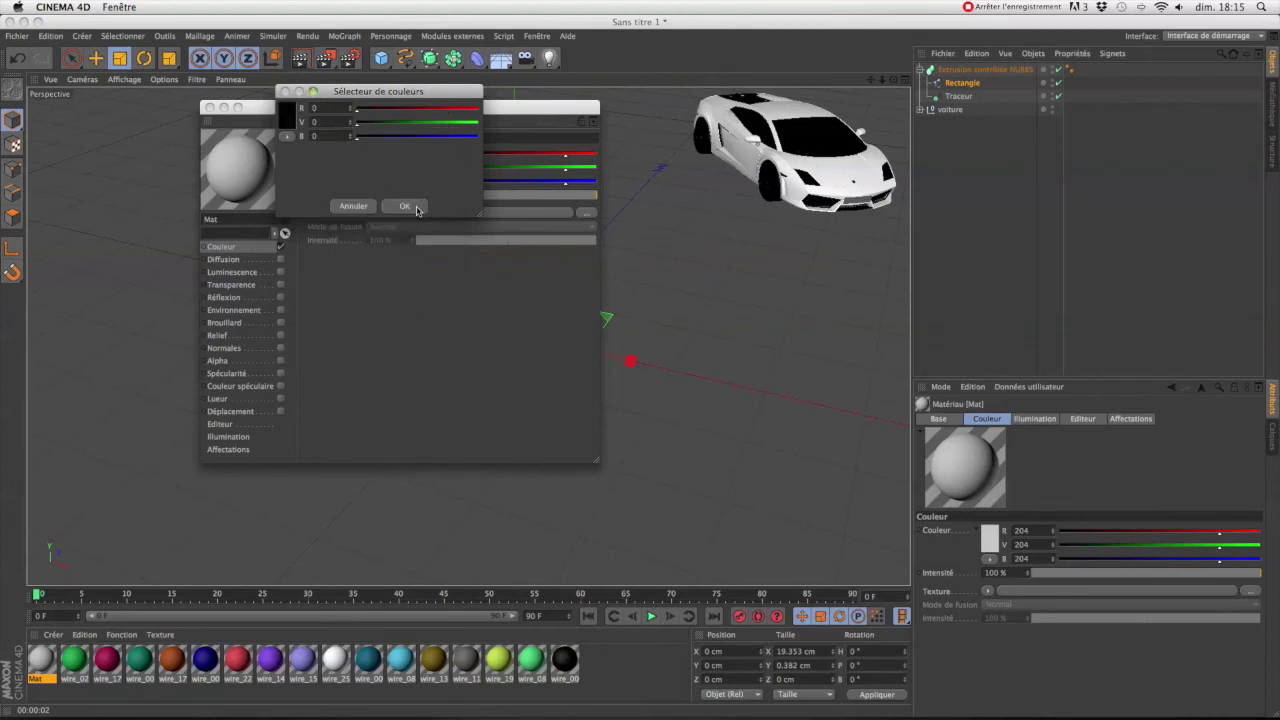
click(413, 210)
Step: Enable the material's Transparence channel, set its Intensité to 65 %, and close the material editor
click(280, 287)
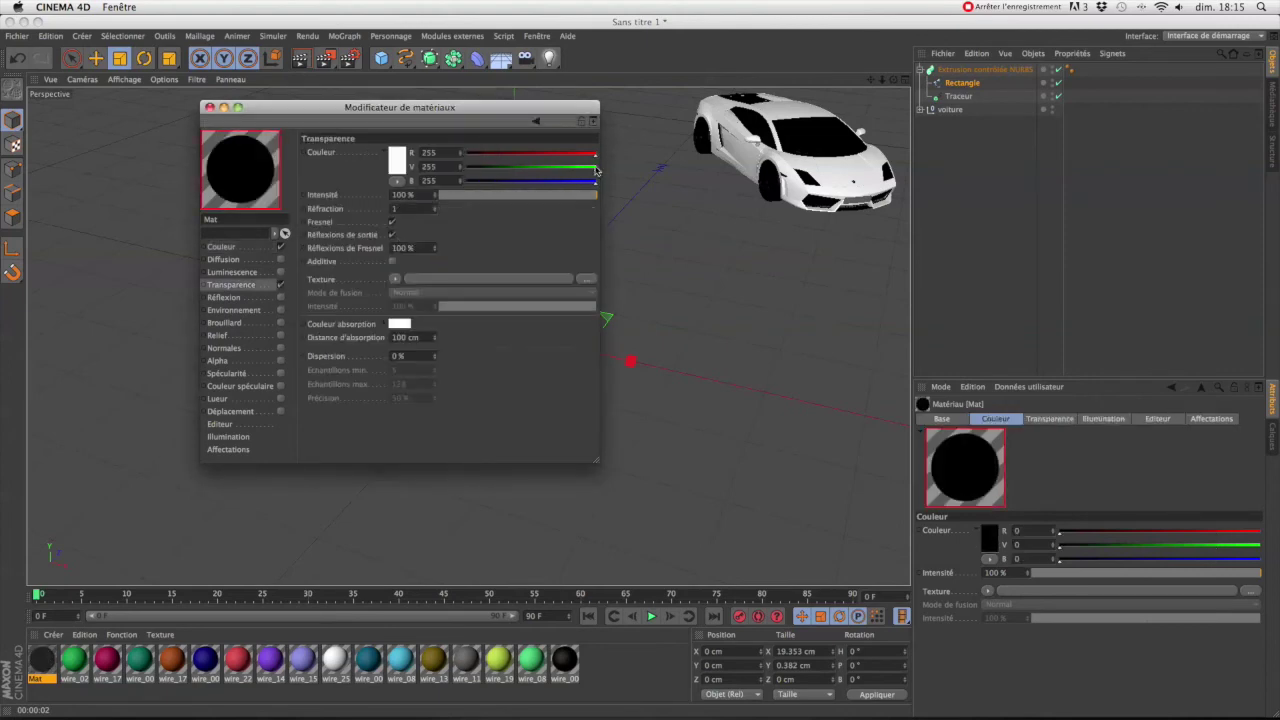
drag(560, 192, 548, 197)
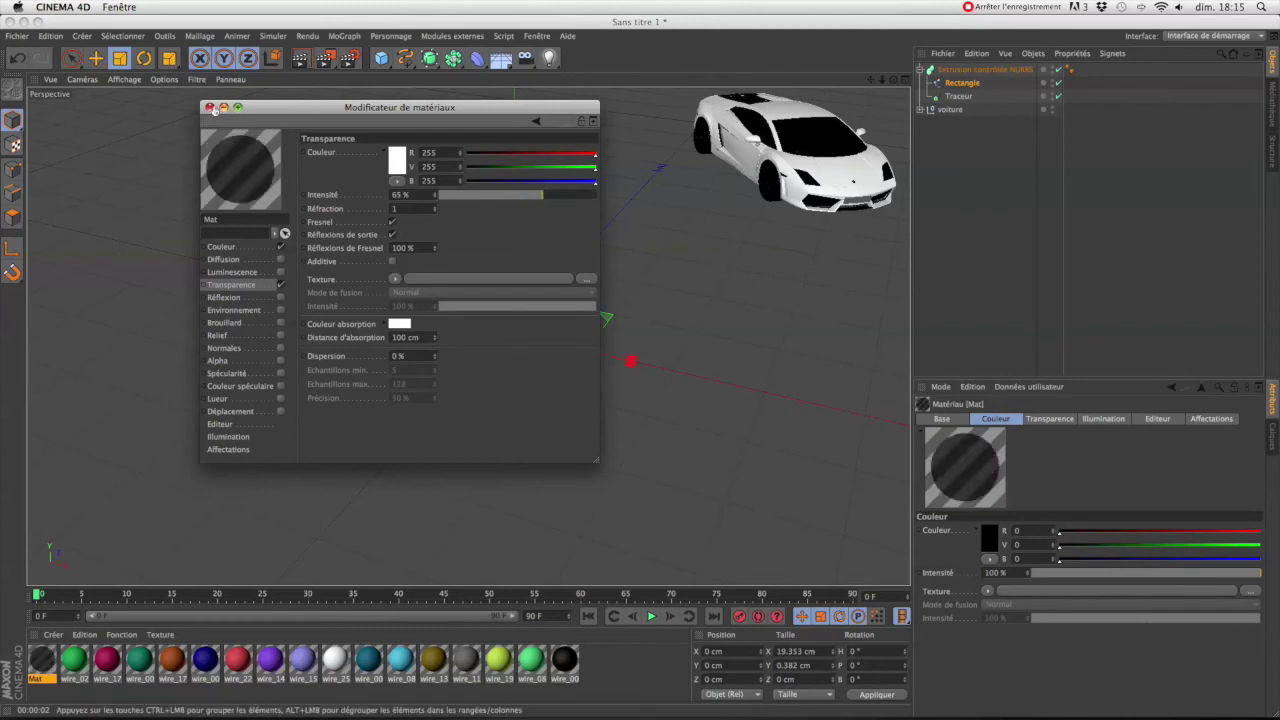
click(210, 107)
Step: Add a Sol object to the scene and check it by playing the animation to frame 48 and rendering the view
click(500, 58)
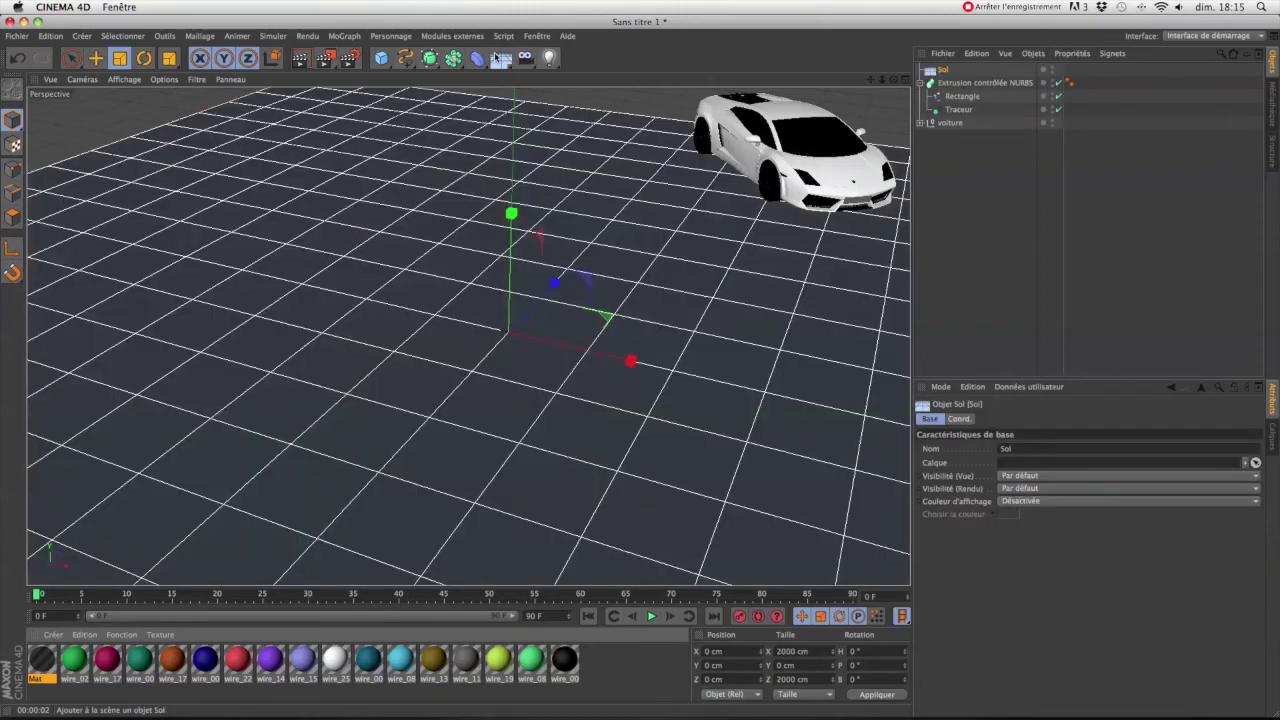
click(651, 616)
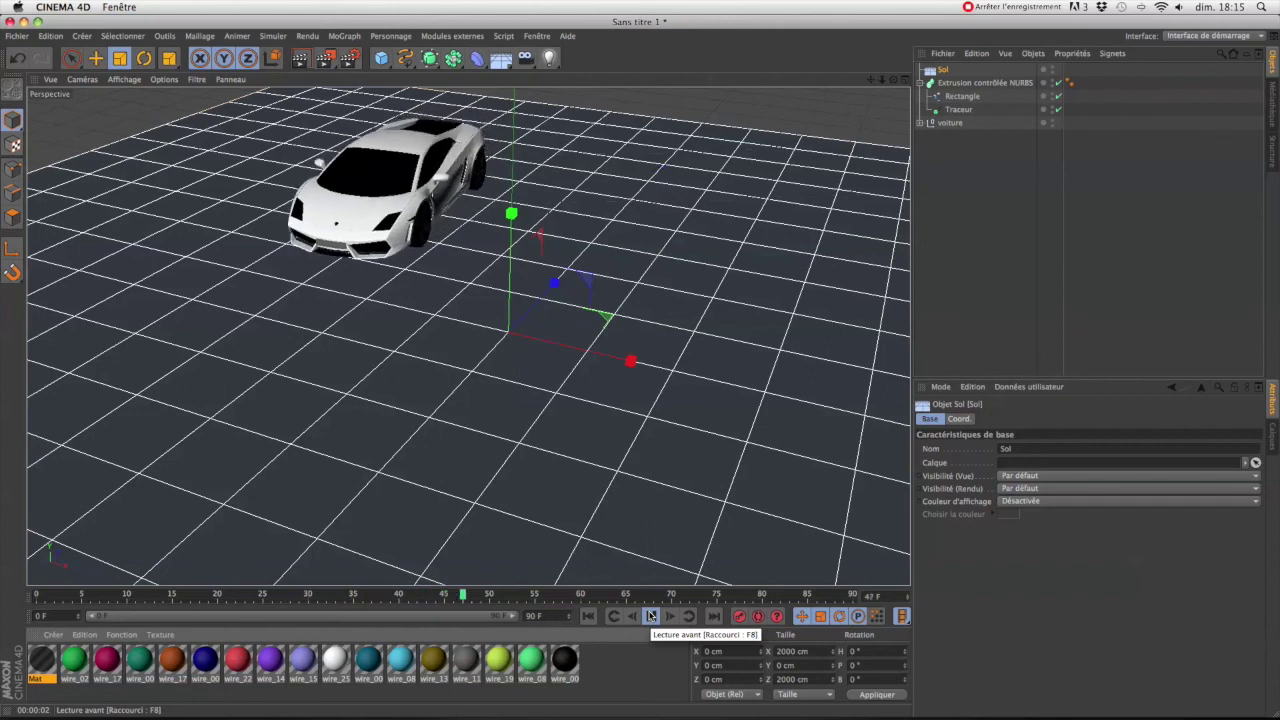
click(650, 615)
click(301, 58)
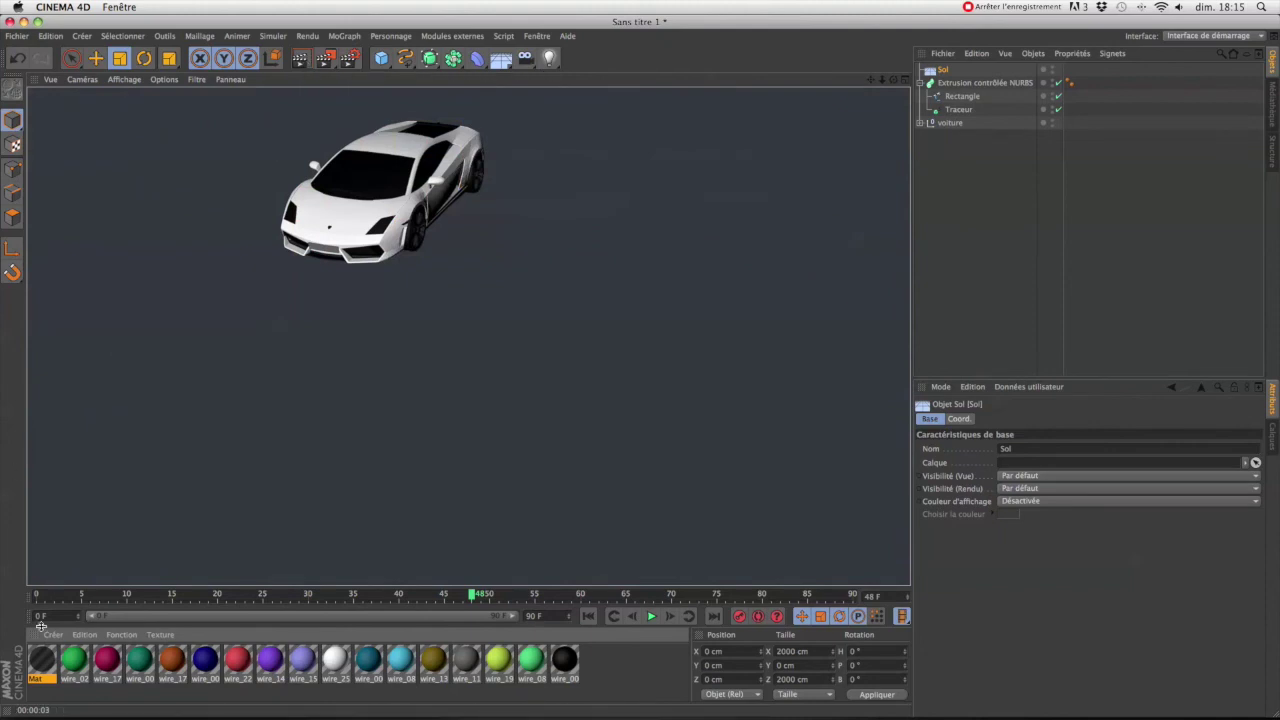
Step: Apply the Mat material to Extrusion contrôlée NURBS and check the tyre tracks with a render at frame 48 and playback to frame 79
drag(50, 650, 992, 86)
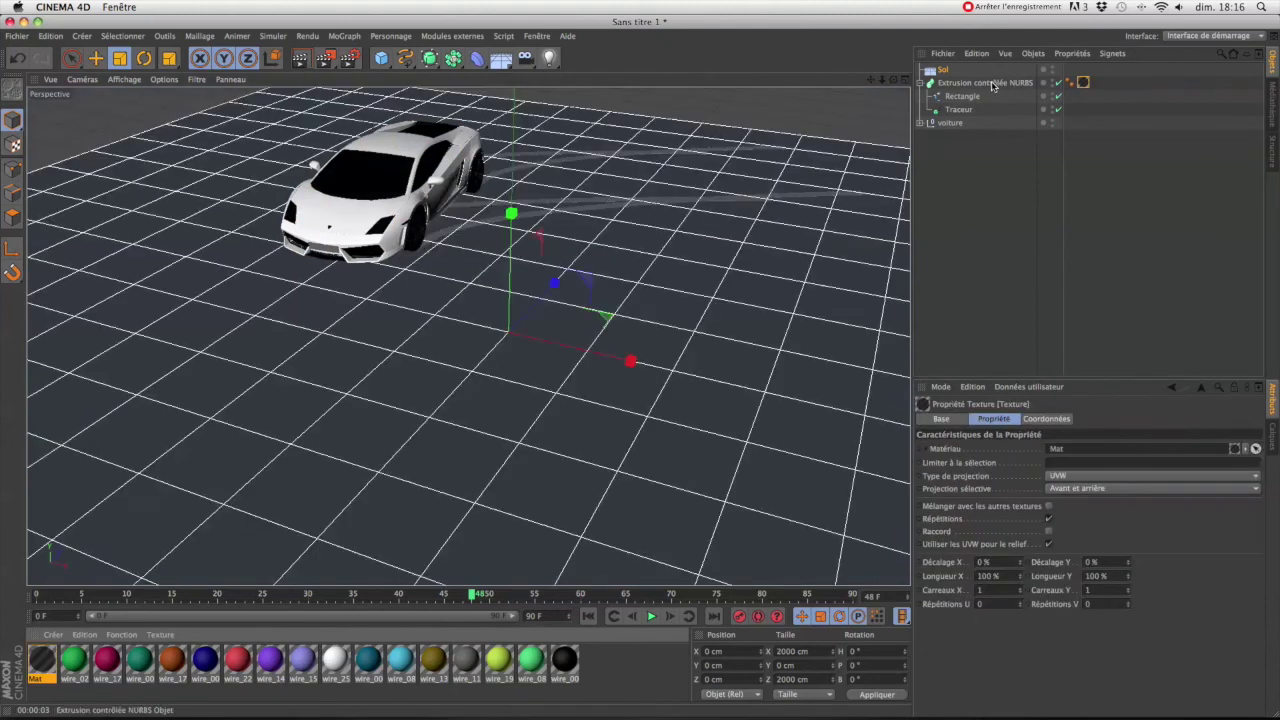
click(300, 58)
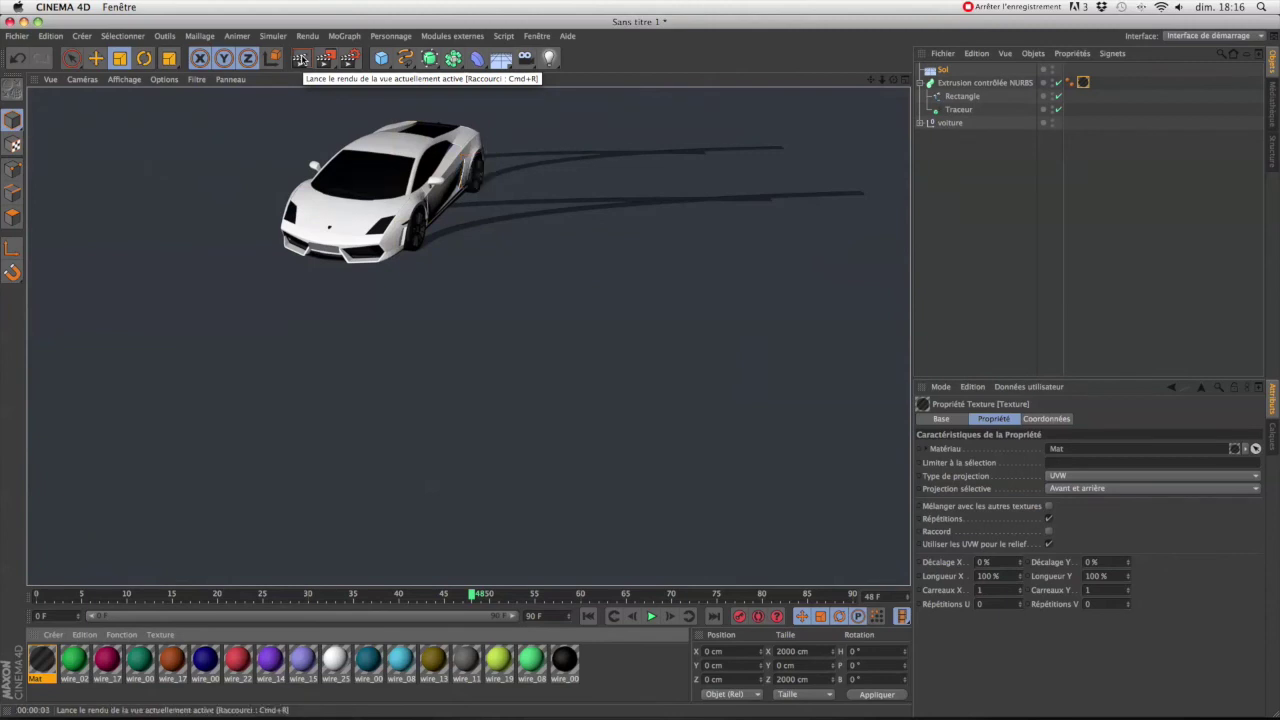
click(652, 617)
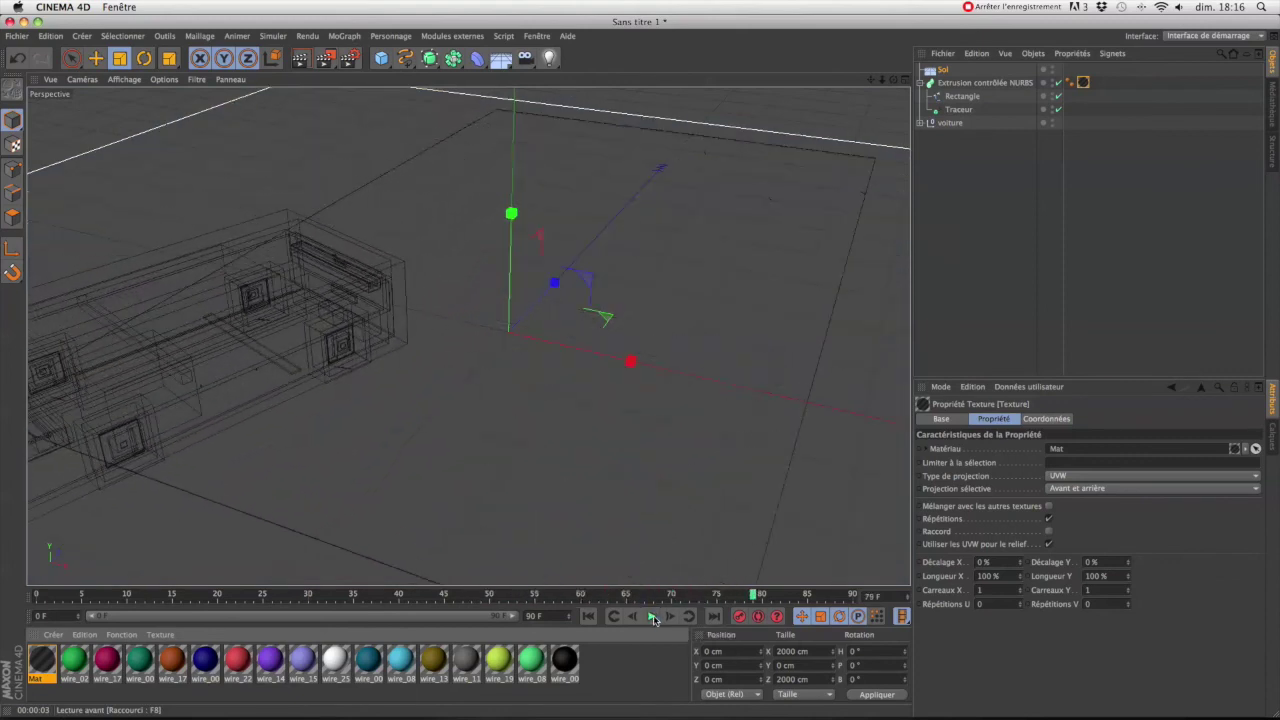
click(652, 617)
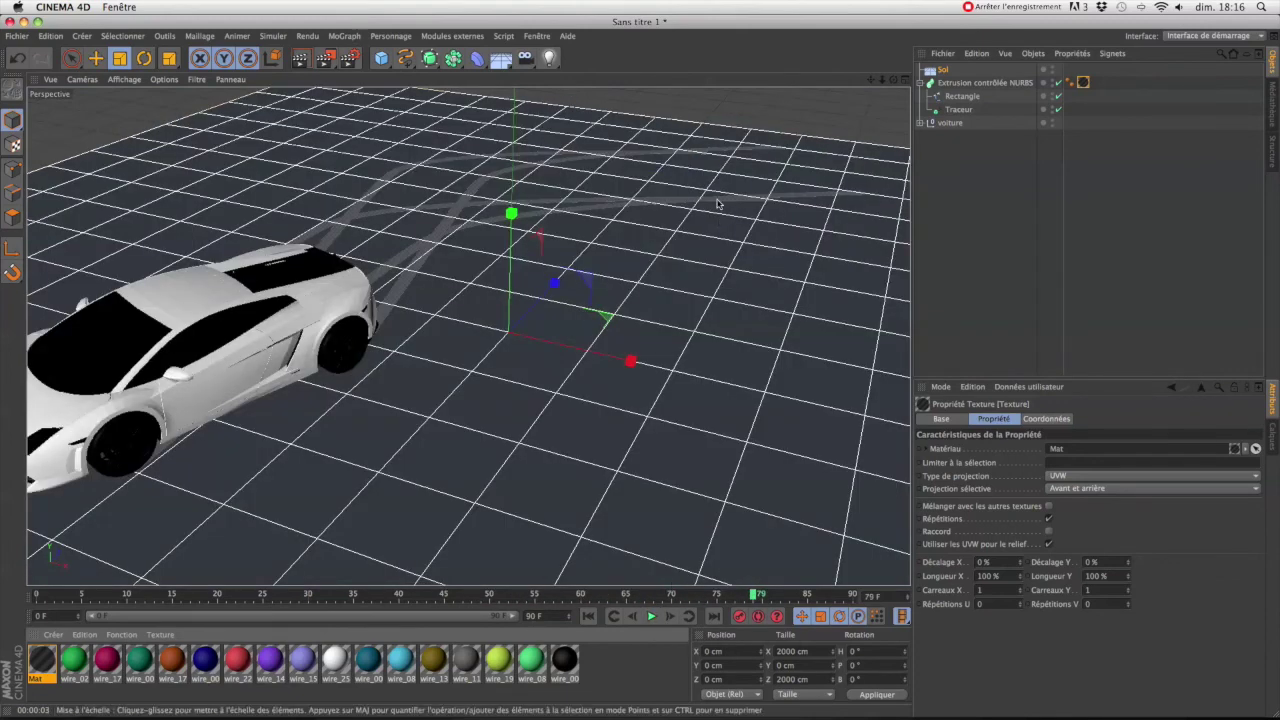